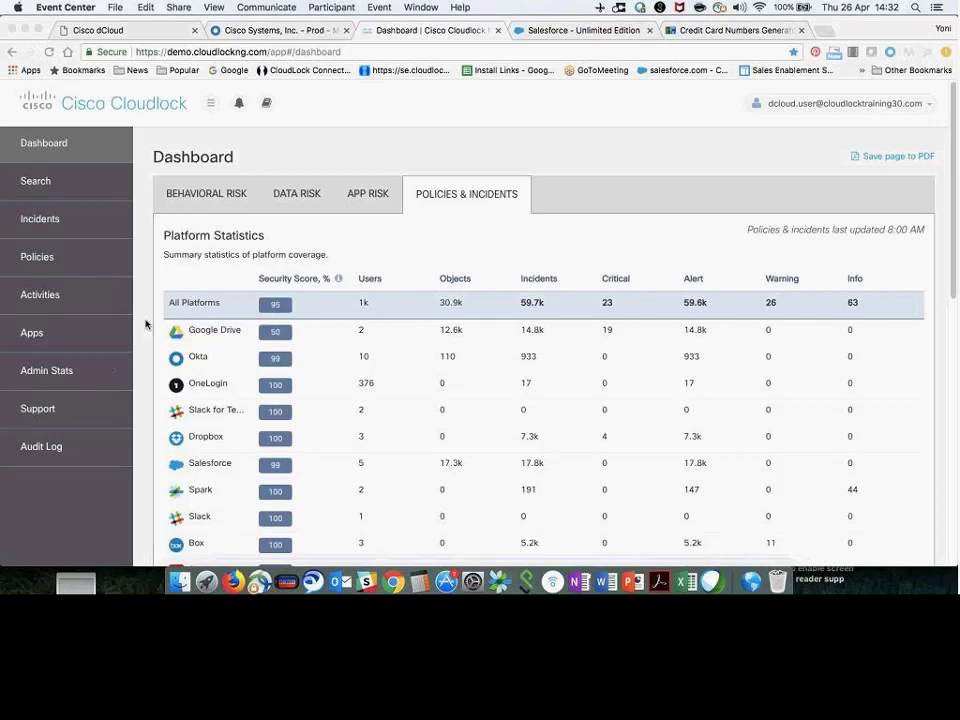
# Examine the Policies & Incidents dashboard: platform statistics, incidents by severity and status, most-triggered policies, top applications and users with most incidents
pyautogui.scroll(-2, 145, 324)
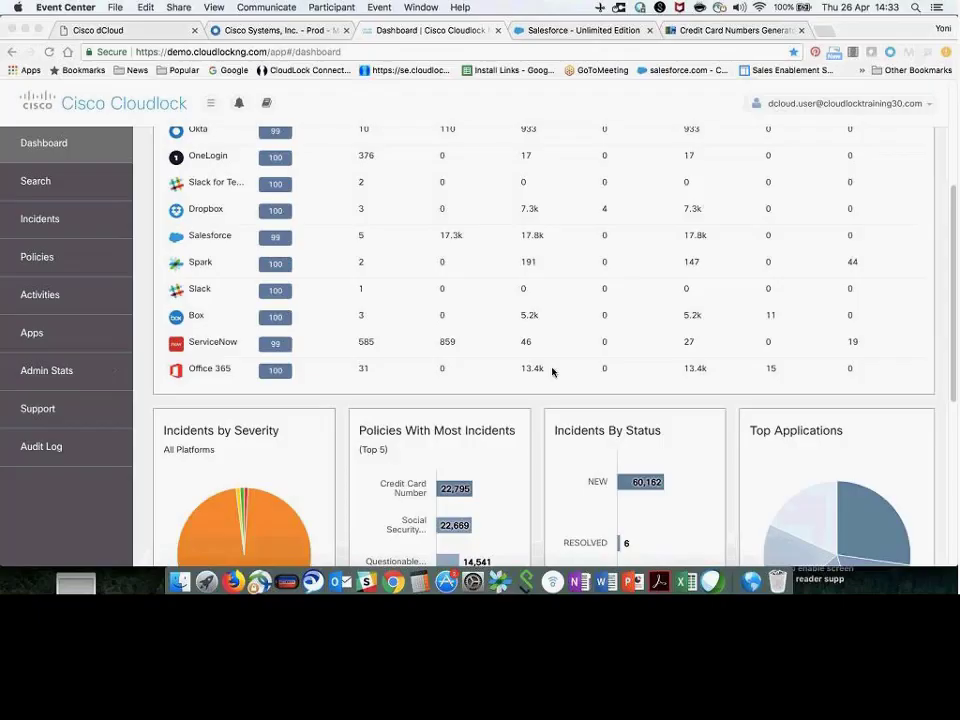
pyautogui.scroll(-1, 552, 372)
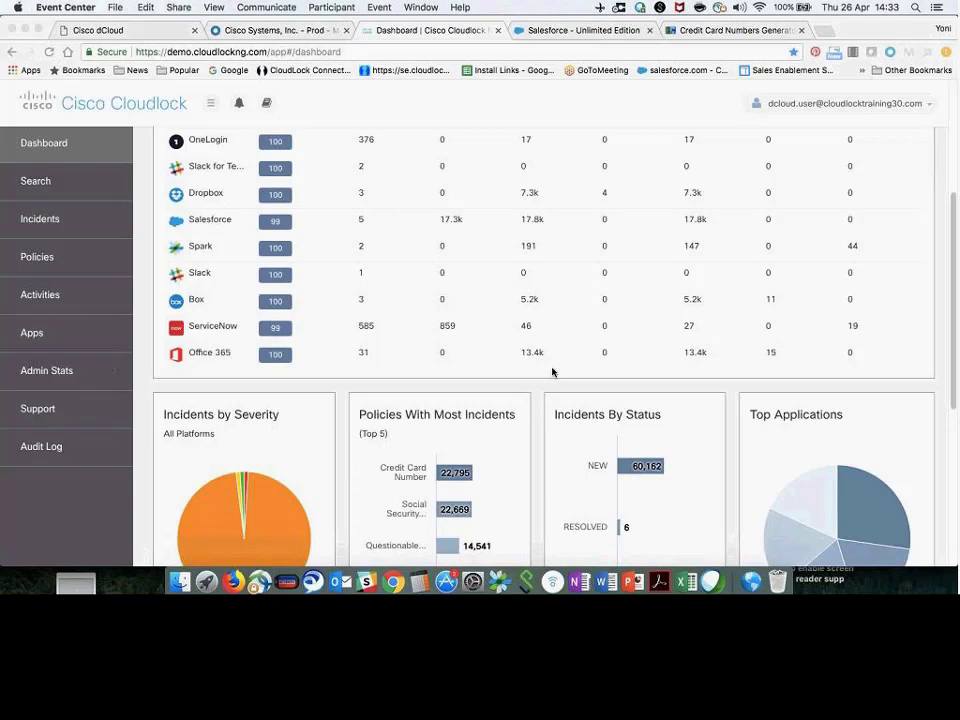
pyautogui.scroll(-3, 552, 372)
pyautogui.scroll(-4, 552, 372)
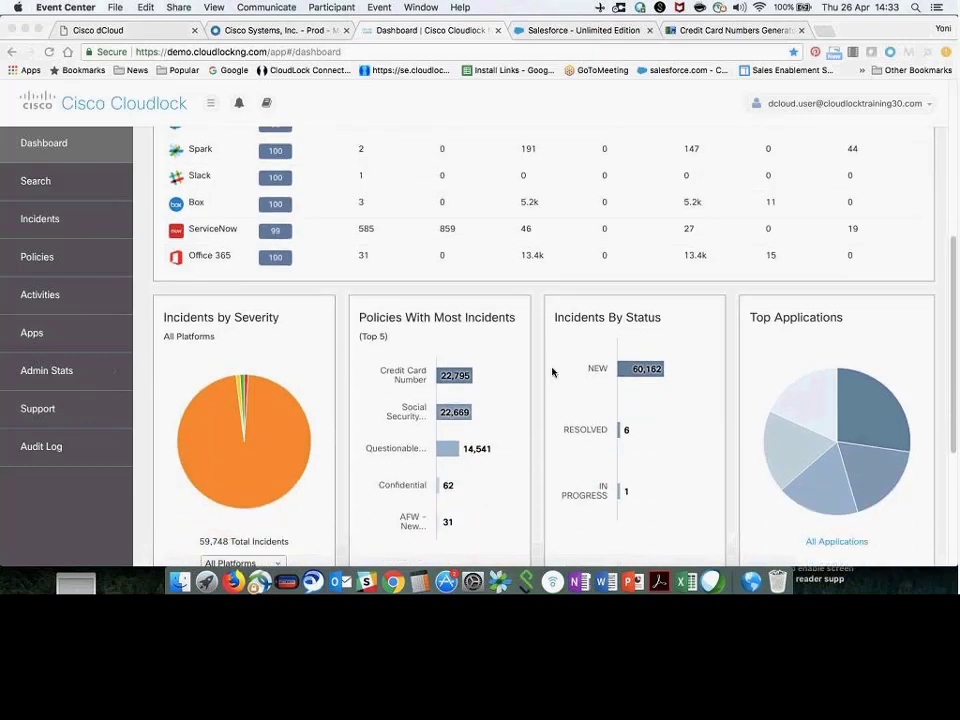
pyautogui.scroll(6, 552, 372)
pyautogui.scroll(-4, 552, 372)
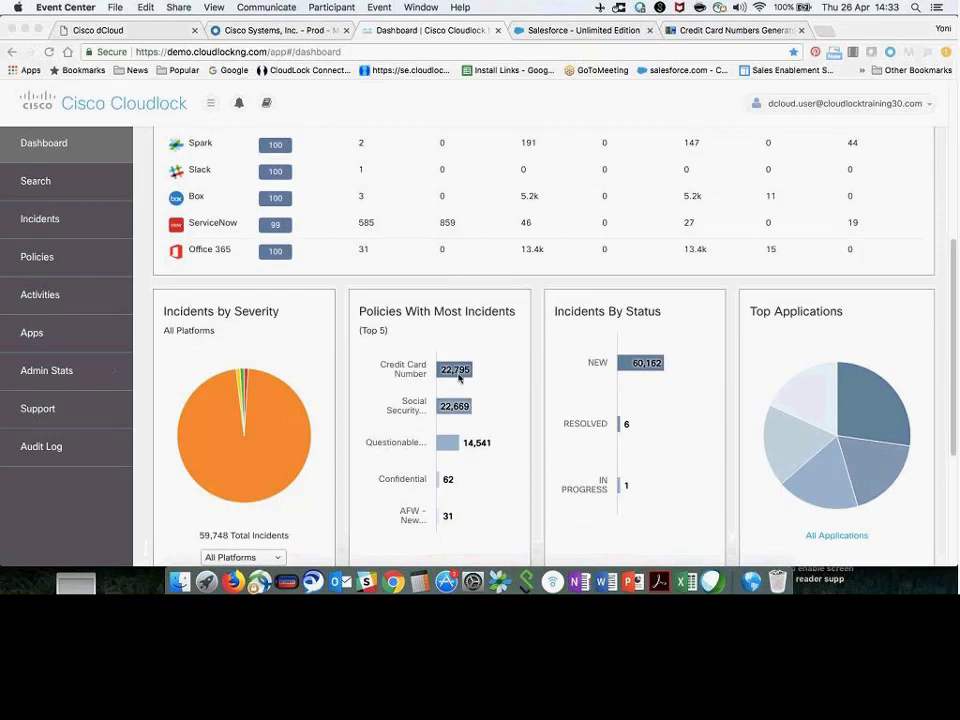
pyautogui.scroll(-4, 459, 377)
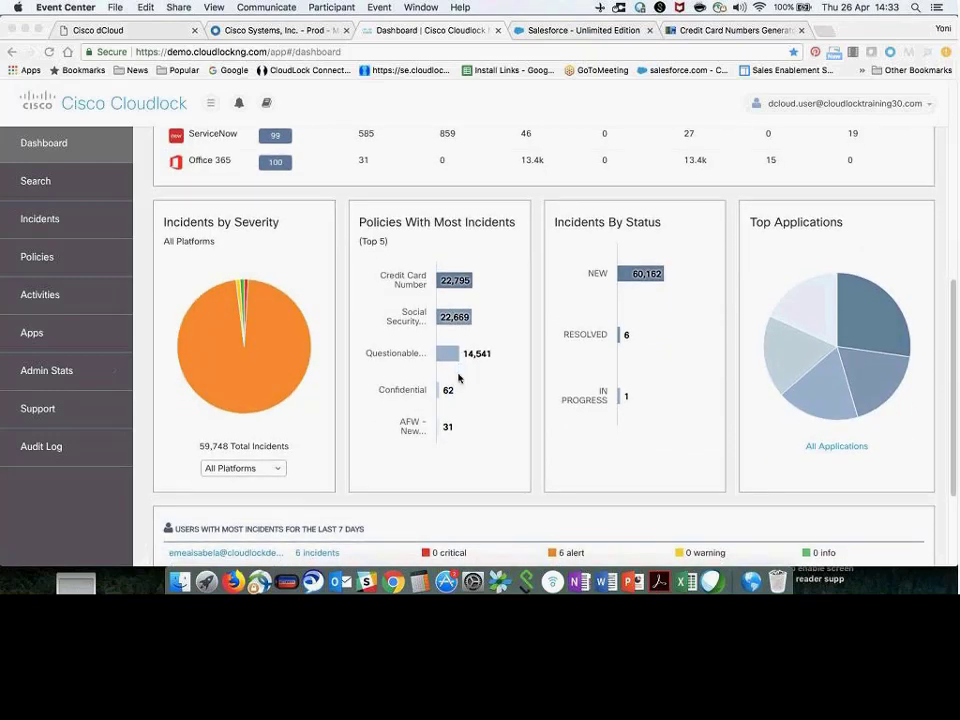
pyautogui.scroll(-2, 459, 377)
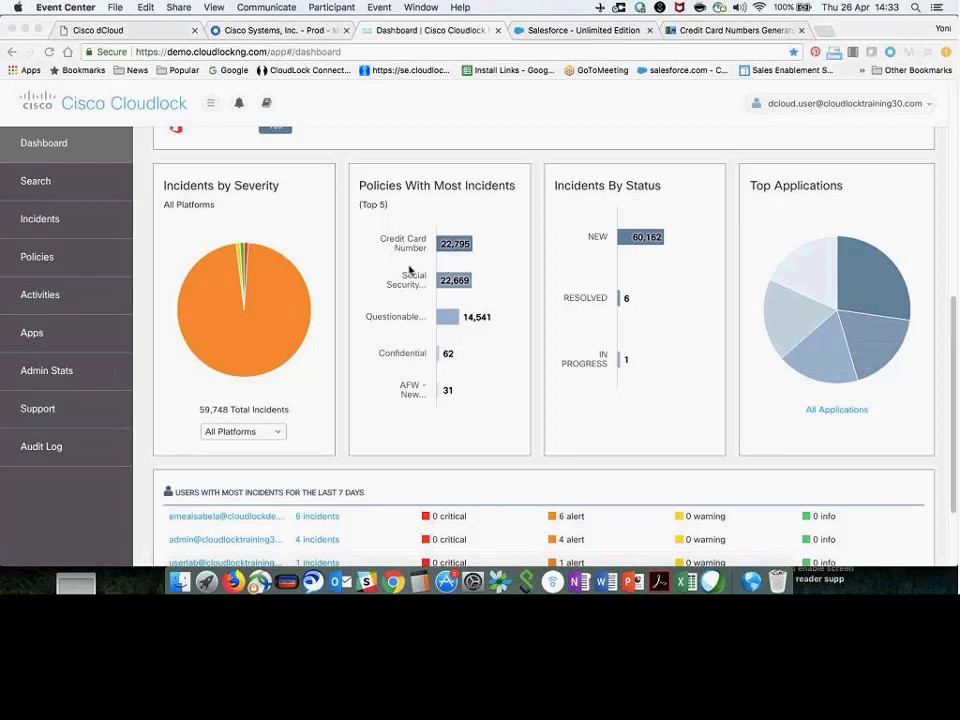
pyautogui.scroll(-3, 409, 270)
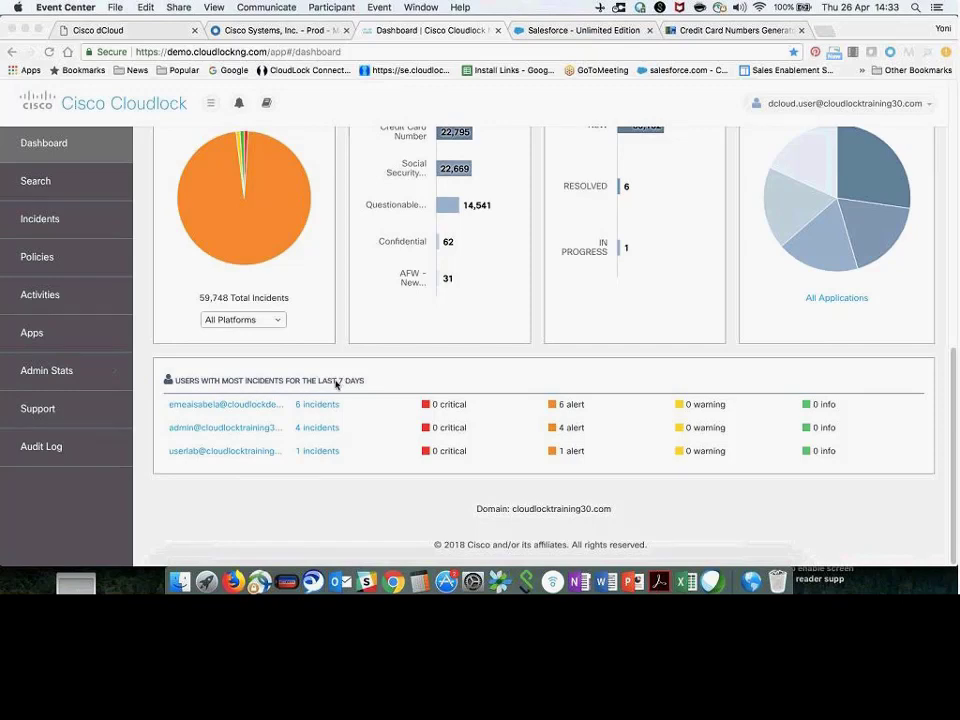
pyautogui.scroll(3, 338, 384)
pyautogui.scroll(6, 336, 384)
pyautogui.scroll(-9, 336, 384)
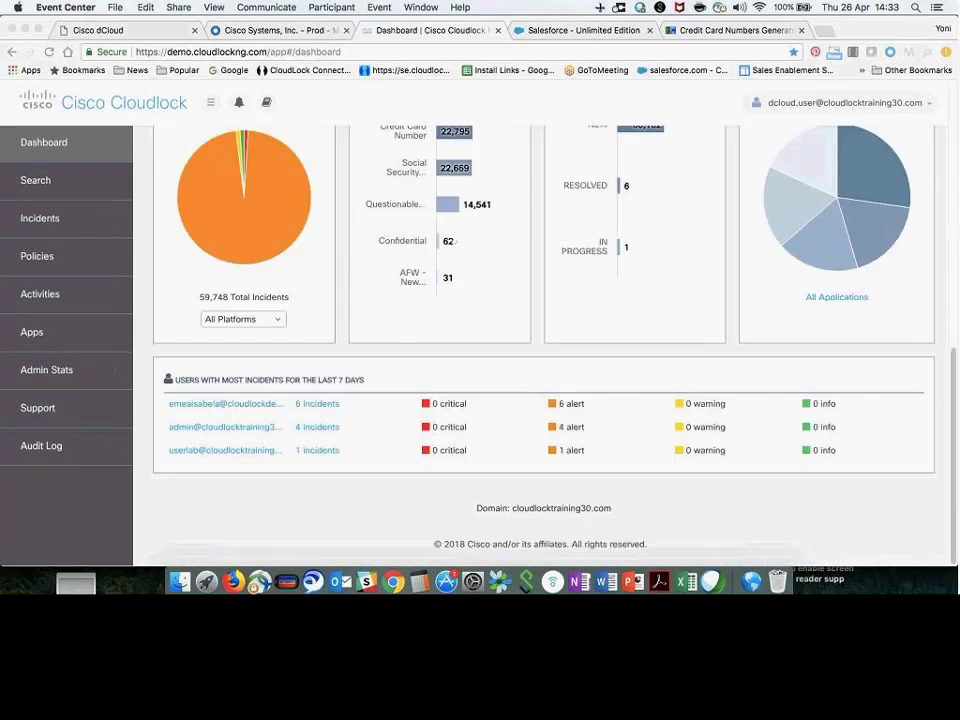
pyautogui.scroll(15, 336, 384)
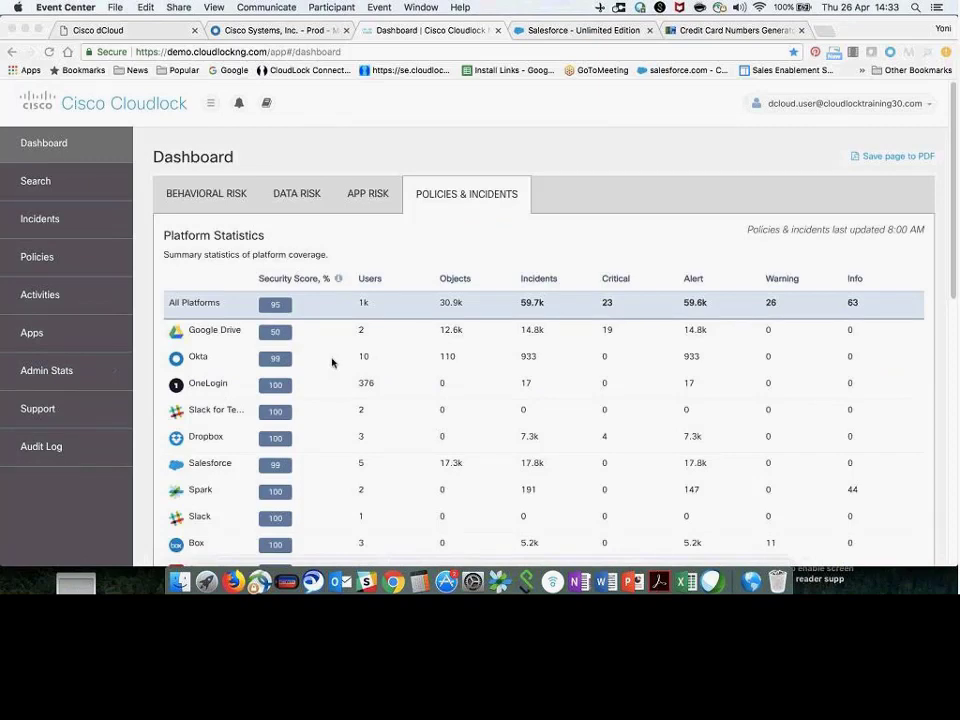
# Open the Behavioral Risk dashboard and examine the anomalies and the top users with admin activity
pyautogui.click(200, 197)
pyautogui.click(201, 195)
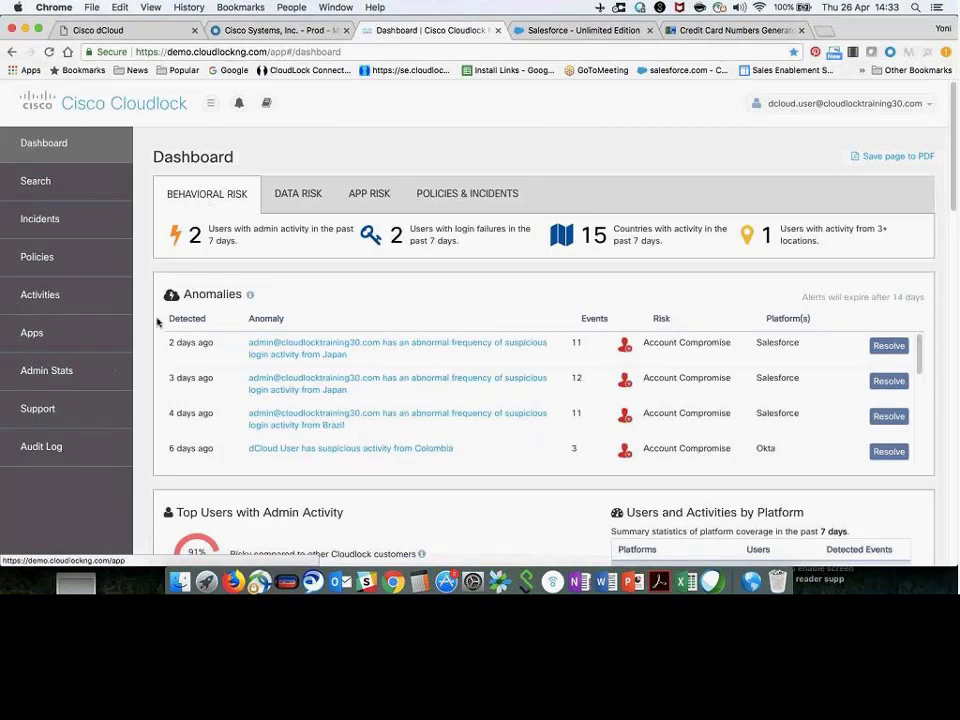
pyautogui.scroll(-1, 150, 364)
pyautogui.scroll(-2, 150, 362)
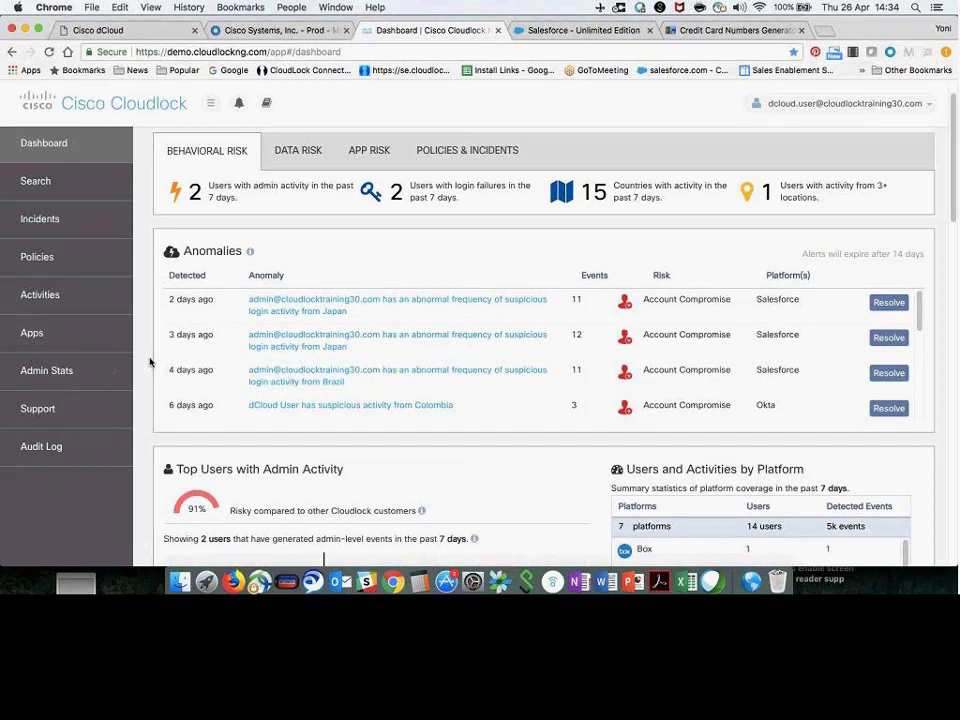
pyautogui.scroll(-1, 150, 362)
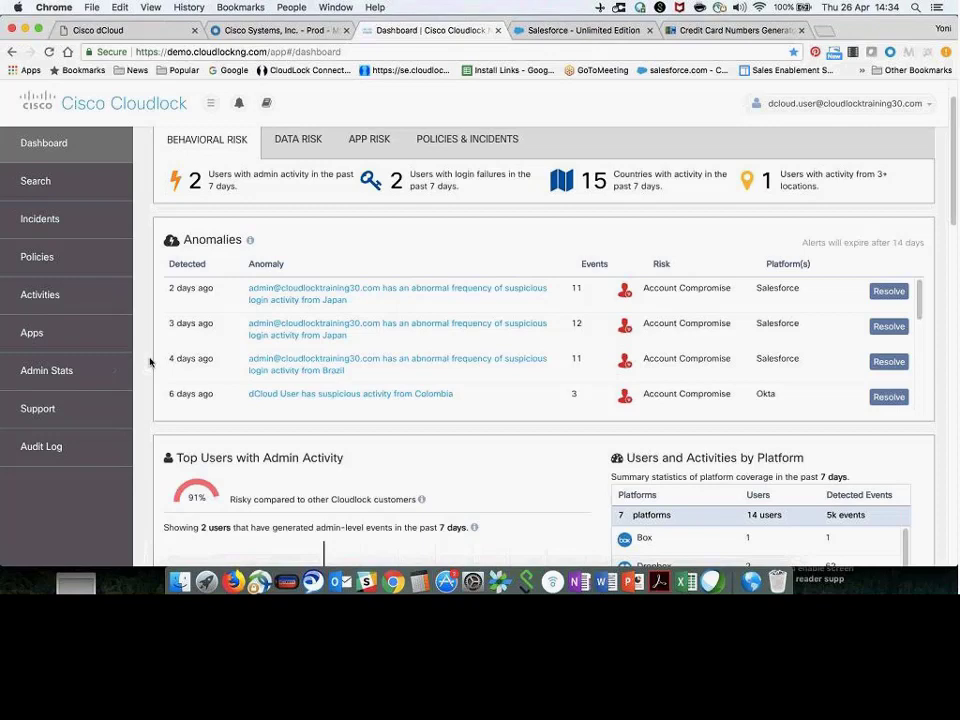
pyautogui.scroll(-3, 150, 362)
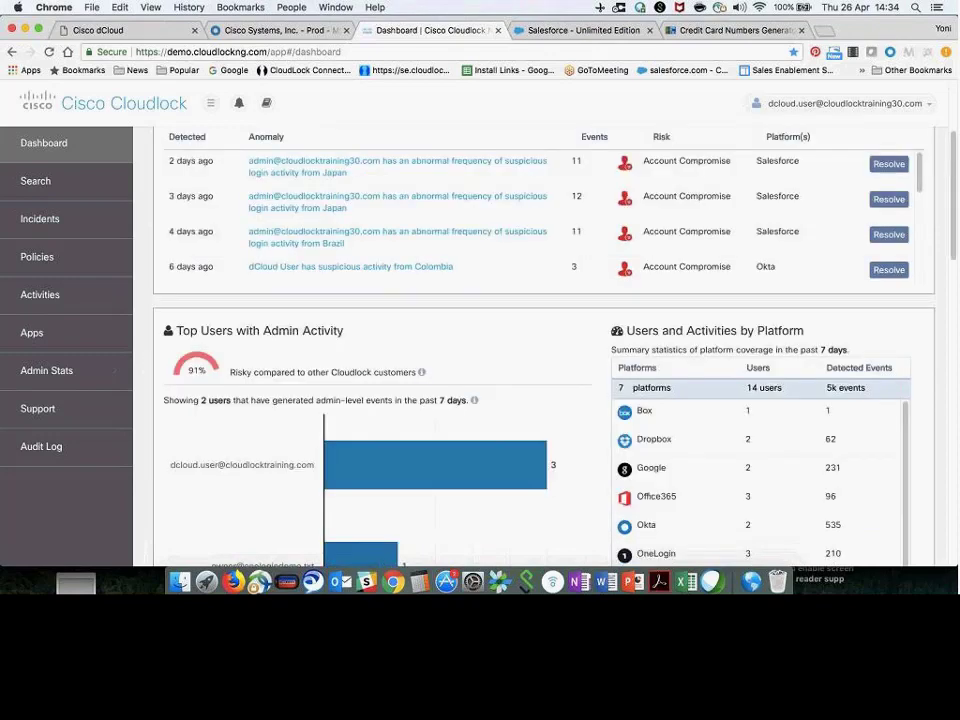
pyautogui.scroll(-4, 292, 256)
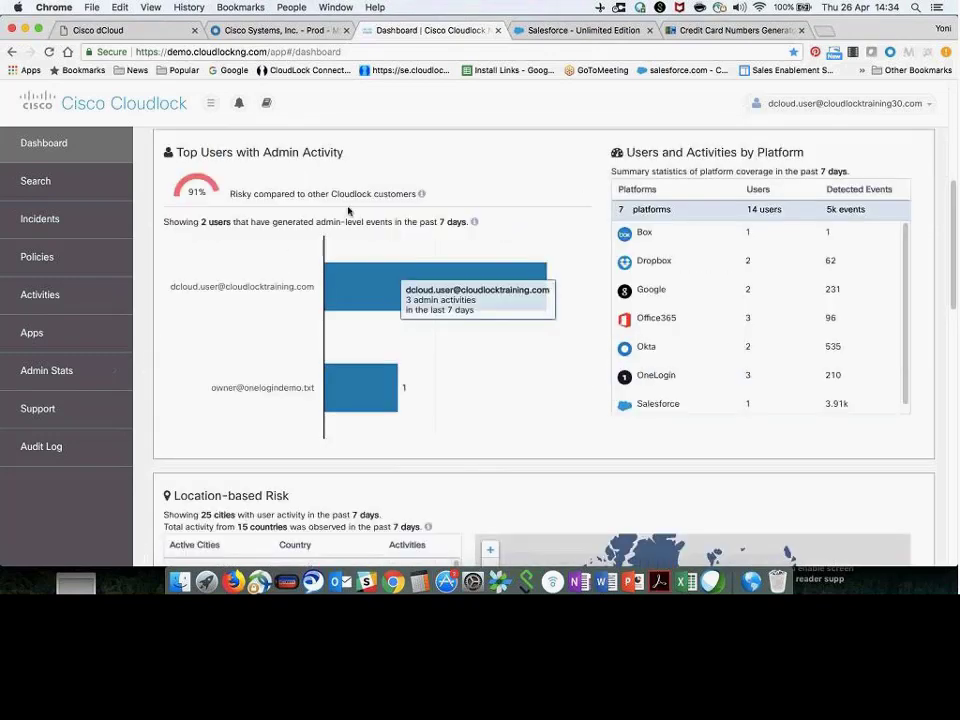
pyautogui.moveTo(325, 372)
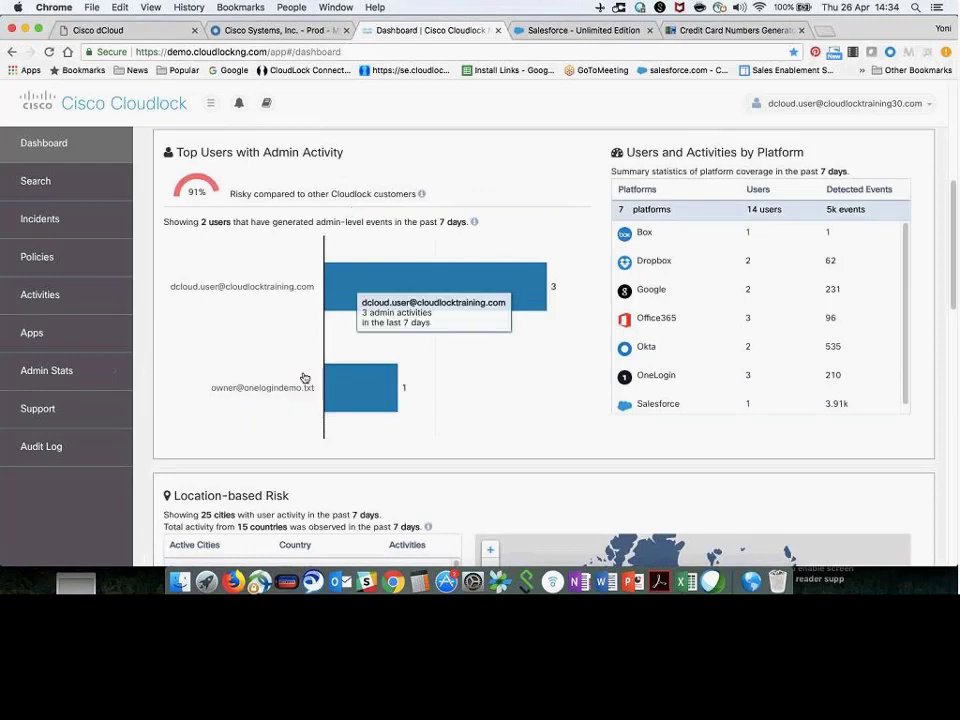
pyautogui.moveTo(435, 250)
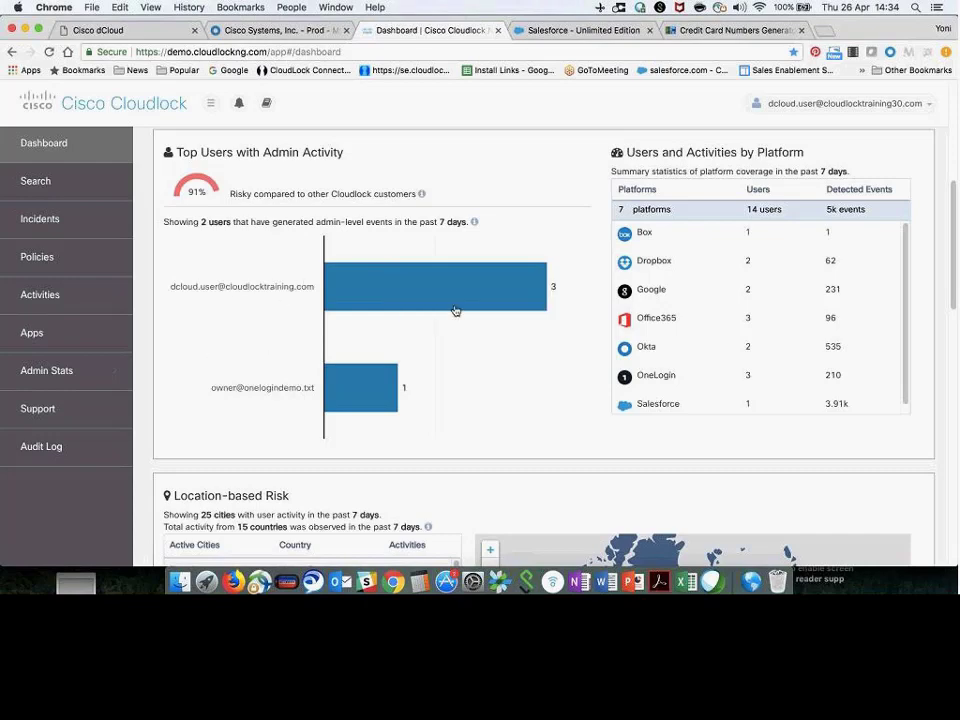
pyautogui.moveTo(438, 350)
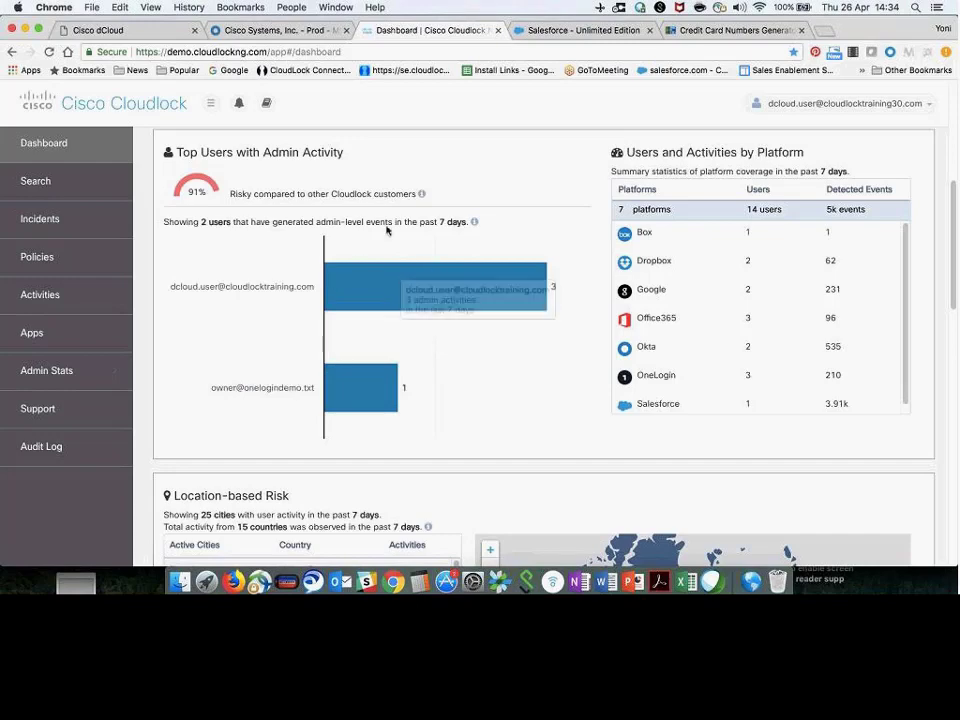
pyautogui.moveTo(354, 343)
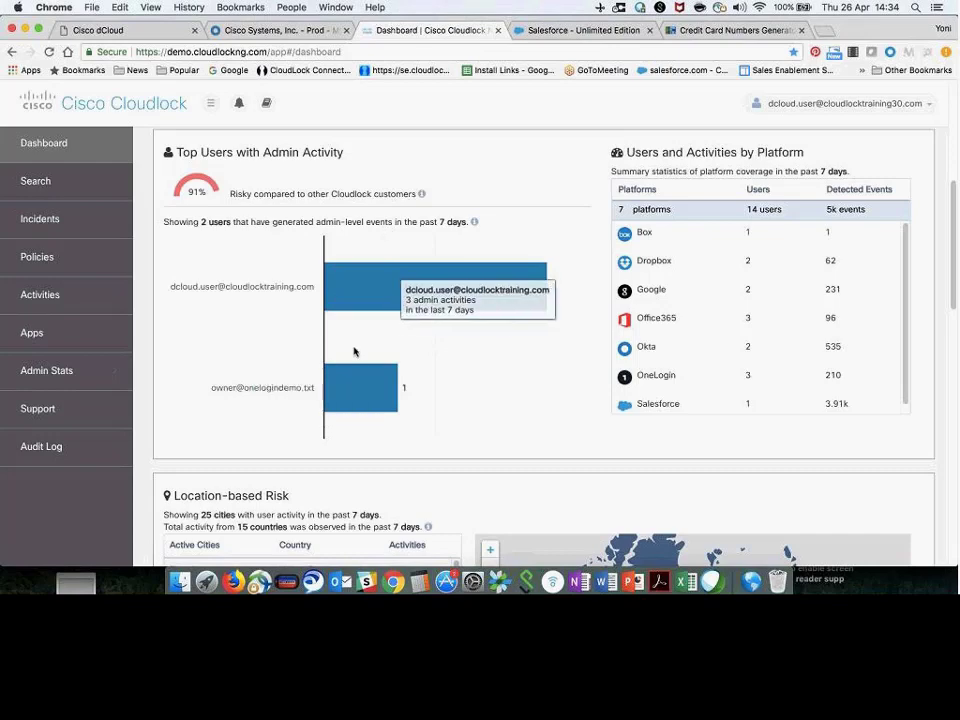
# Review the location-based risk, users with most login failures and compromised account risk sections of the Behavioral Risk dashboard
pyautogui.scroll(-1, 354, 351)
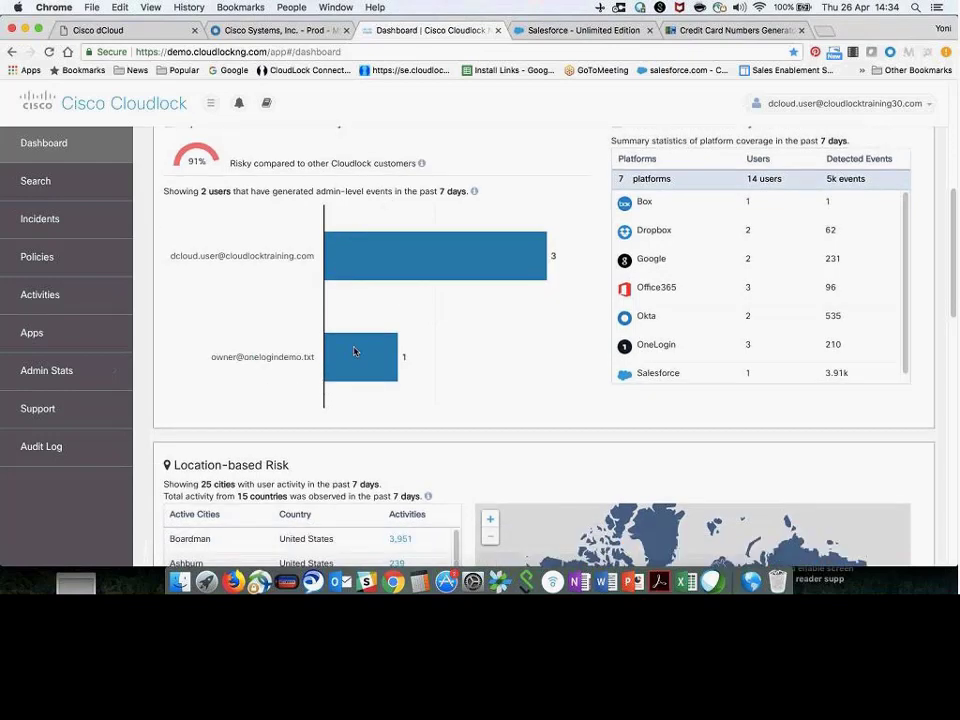
pyautogui.scroll(1, 354, 351)
pyautogui.scroll(-2, 355, 353)
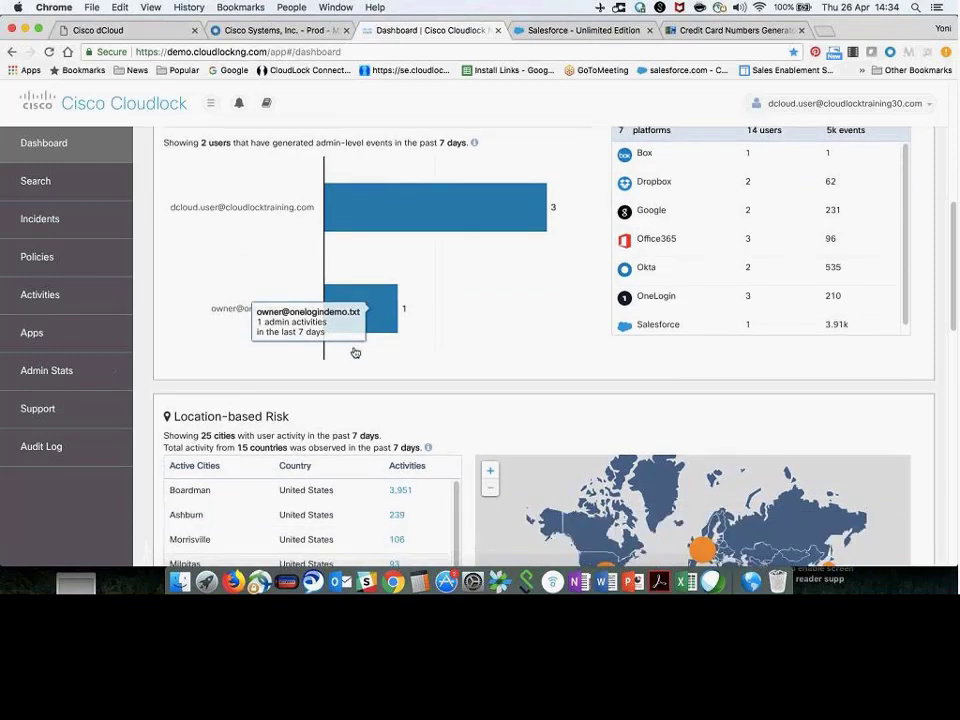
pyautogui.scroll(-5, 355, 353)
pyautogui.scroll(-3, 354, 349)
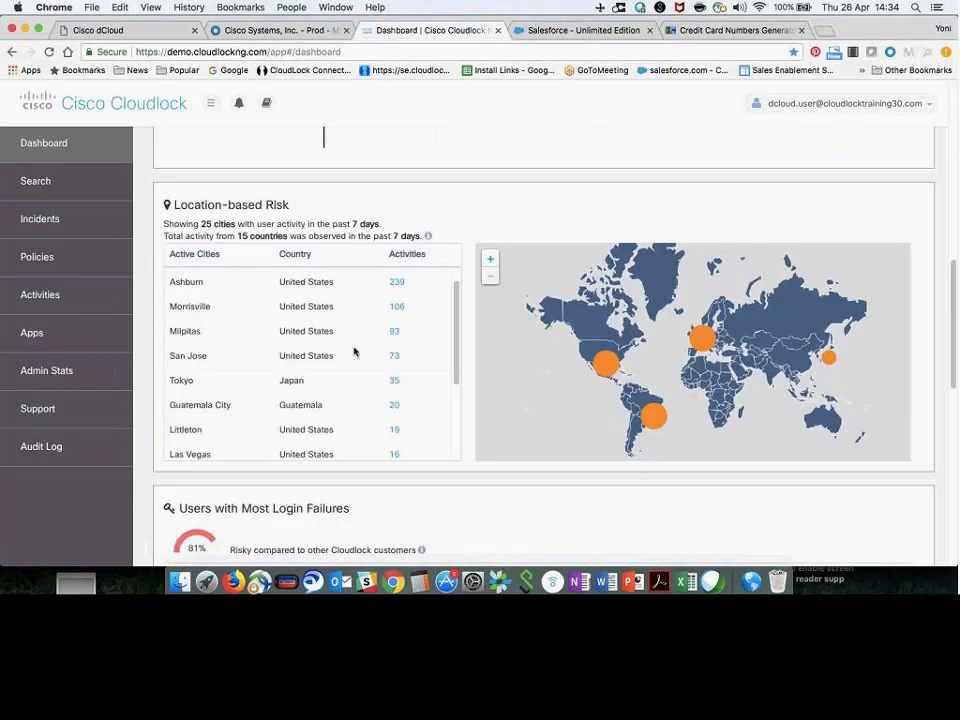
pyautogui.scroll(-4, 150, 383)
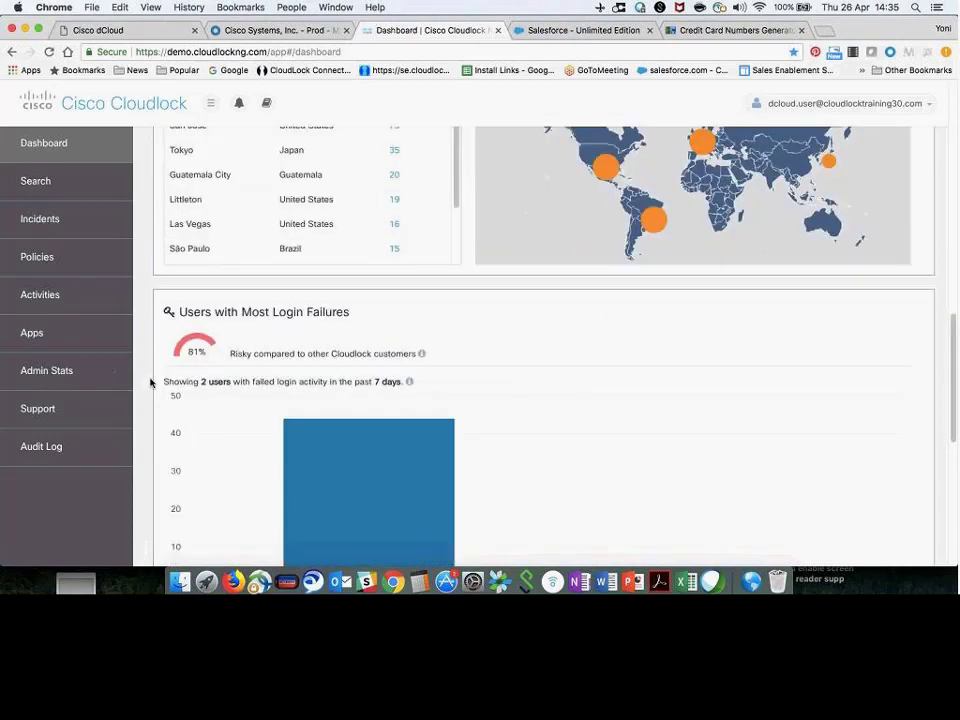
pyautogui.scroll(-10, 150, 383)
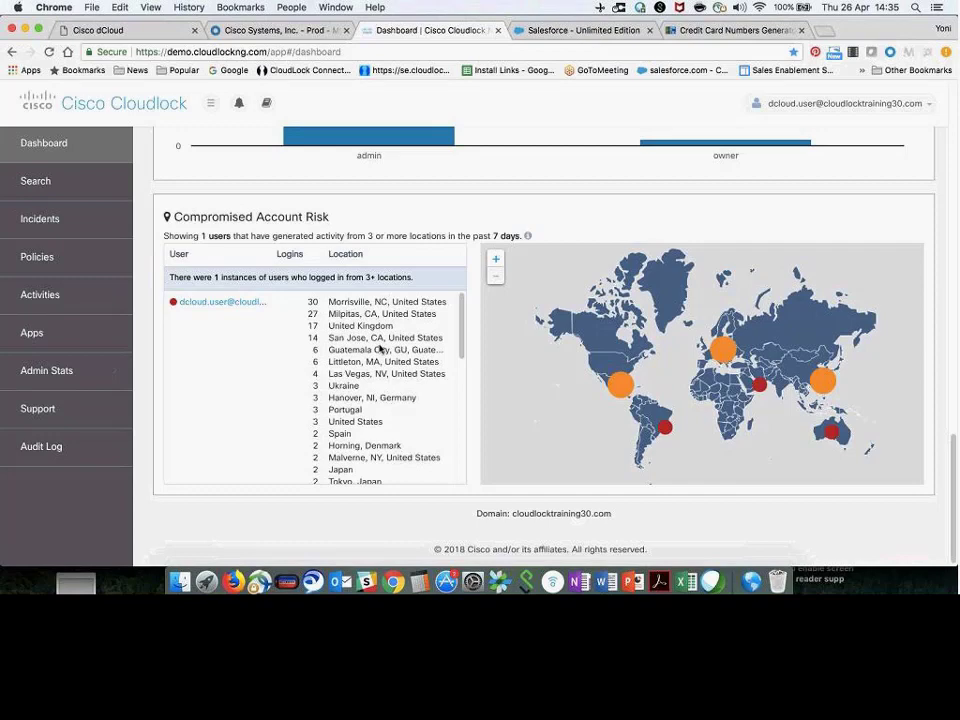
pyautogui.scroll(-1, 380, 348)
pyautogui.scroll(2, 380, 348)
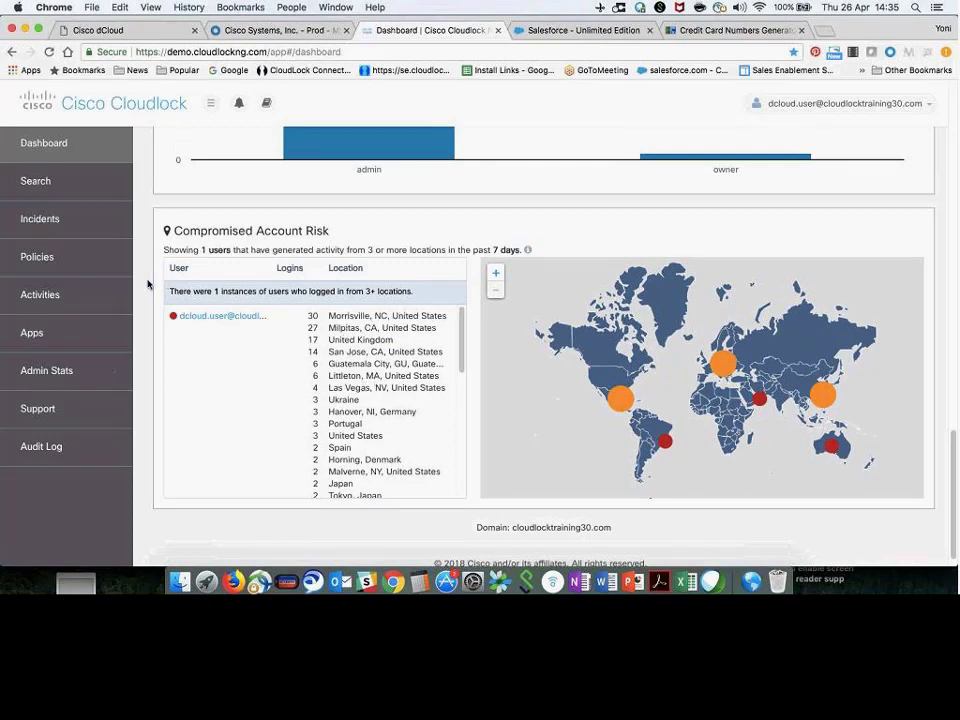
pyautogui.scroll(5, 148, 285)
pyautogui.scroll(10, 148, 283)
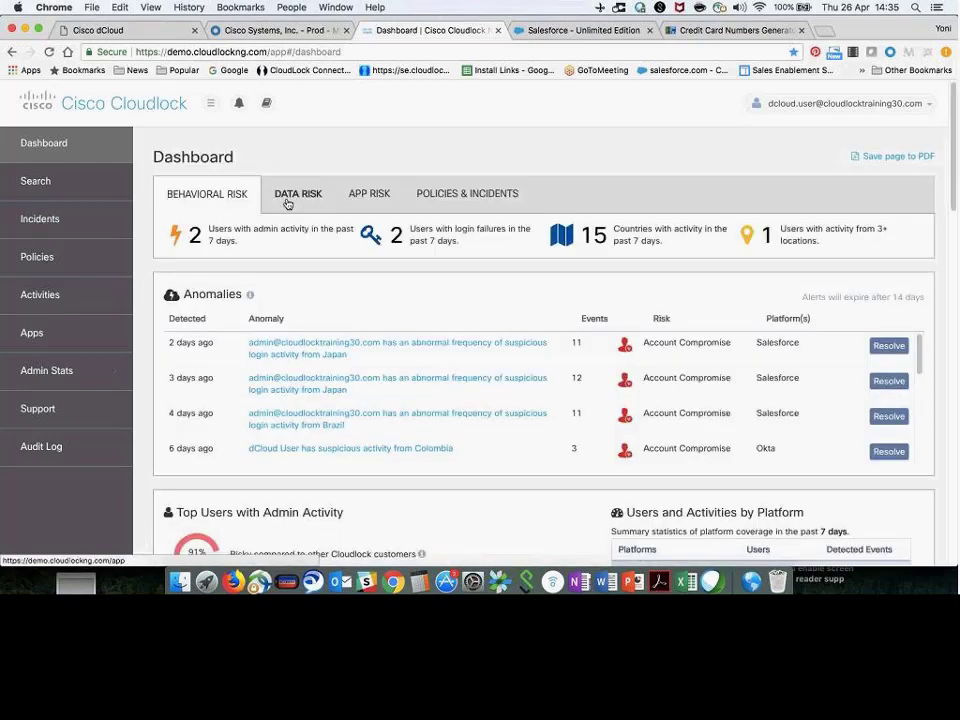
# Open the Data Risk dashboard and set the Users with High Asset Activity chart to File deletion
pyautogui.click(288, 198)
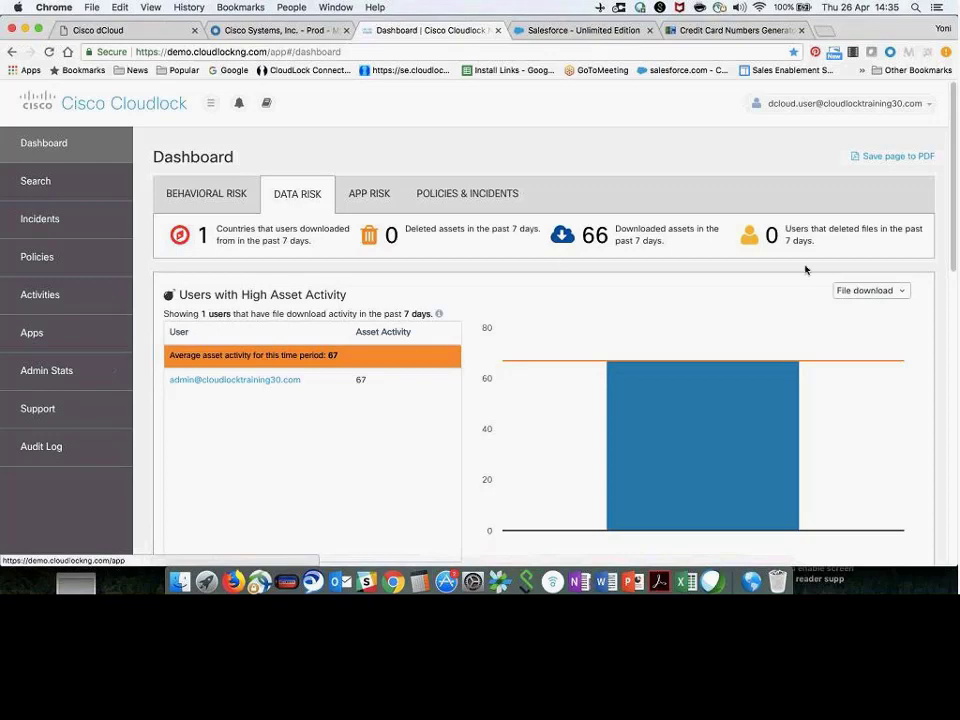
pyautogui.click(873, 291)
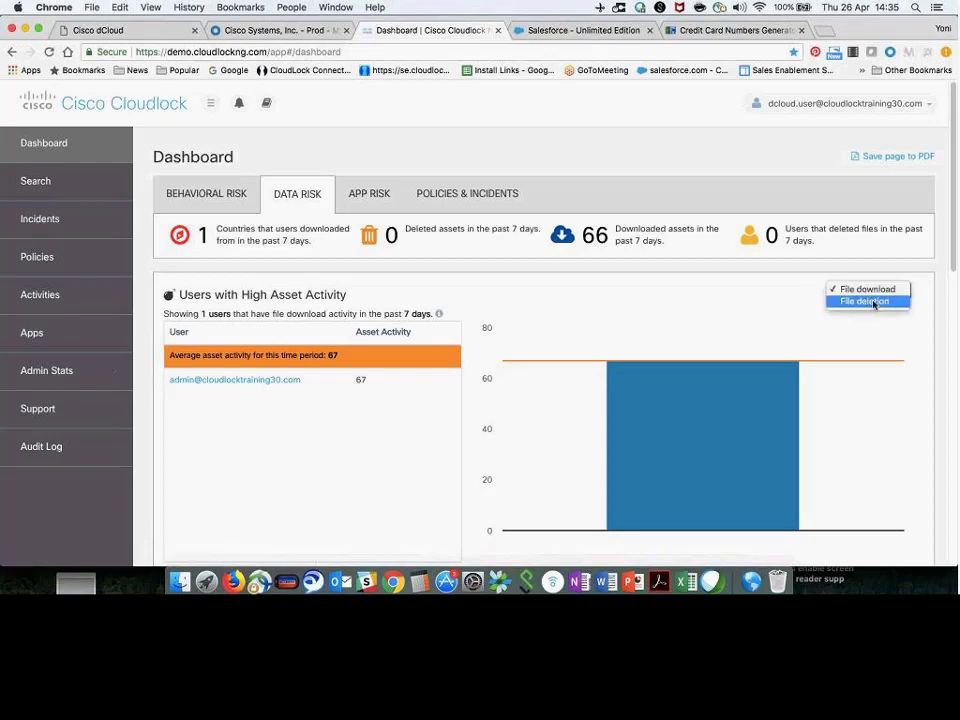
pyautogui.click(873, 302)
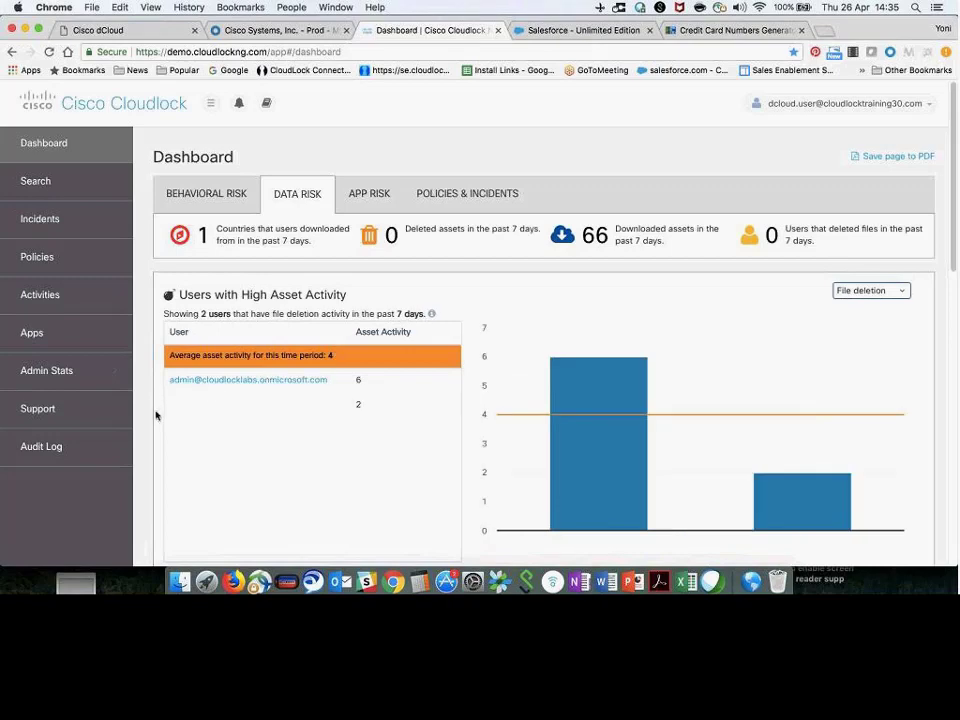
# Examine the users with file deletion activity and the list of most downloaded assets on the Data Risk dashboard
pyautogui.scroll(-1, 155, 415)
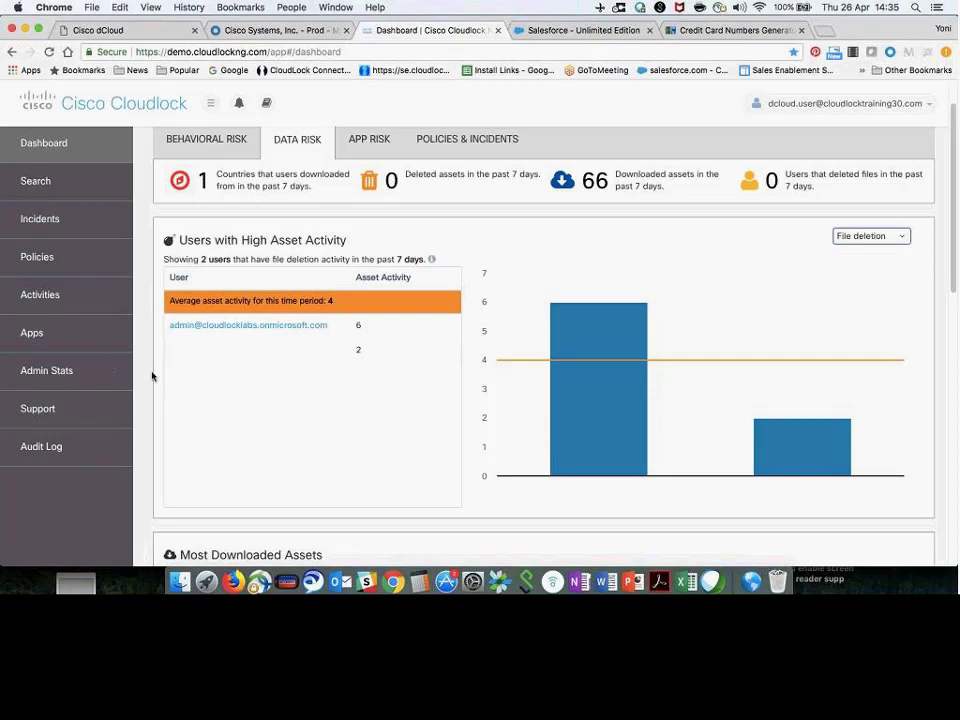
pyautogui.scroll(-2, 152, 376)
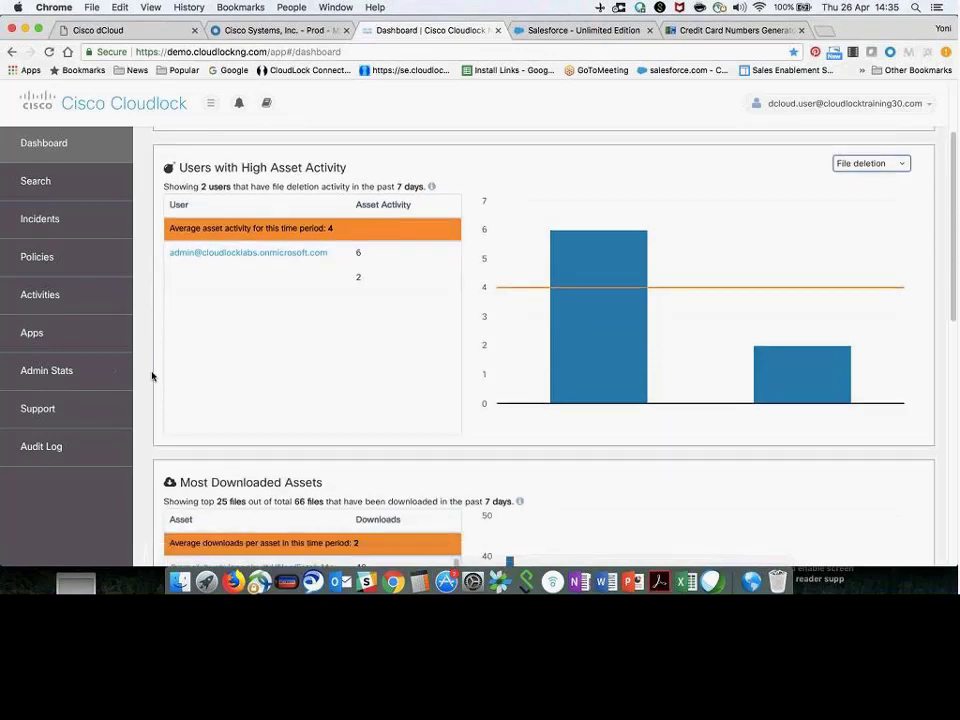
pyautogui.scroll(-1, 152, 376)
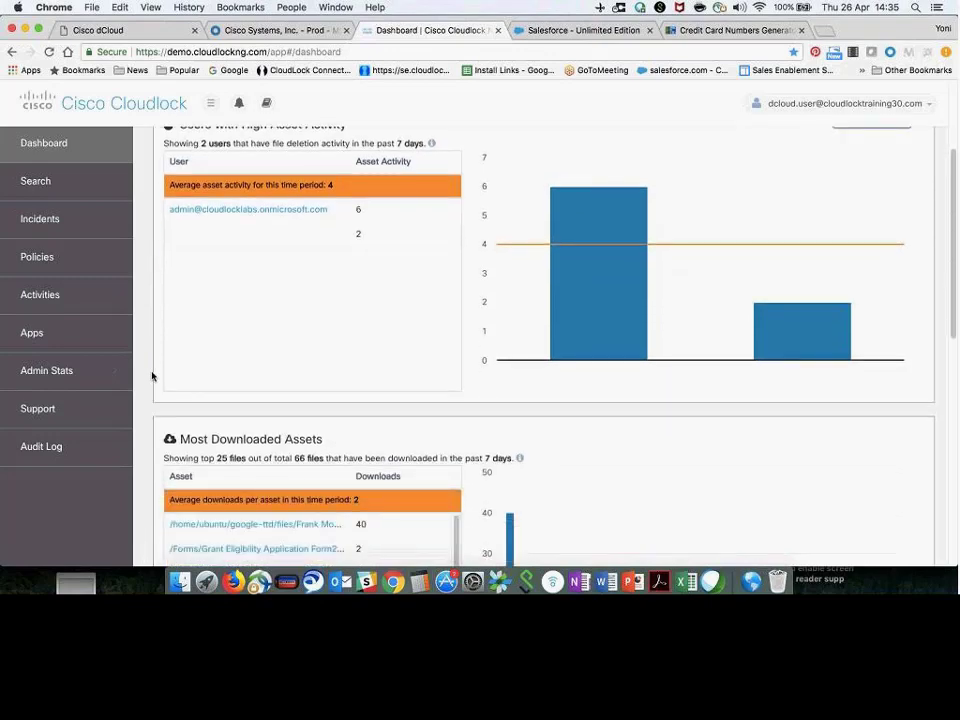
pyautogui.scroll(-5, 152, 376)
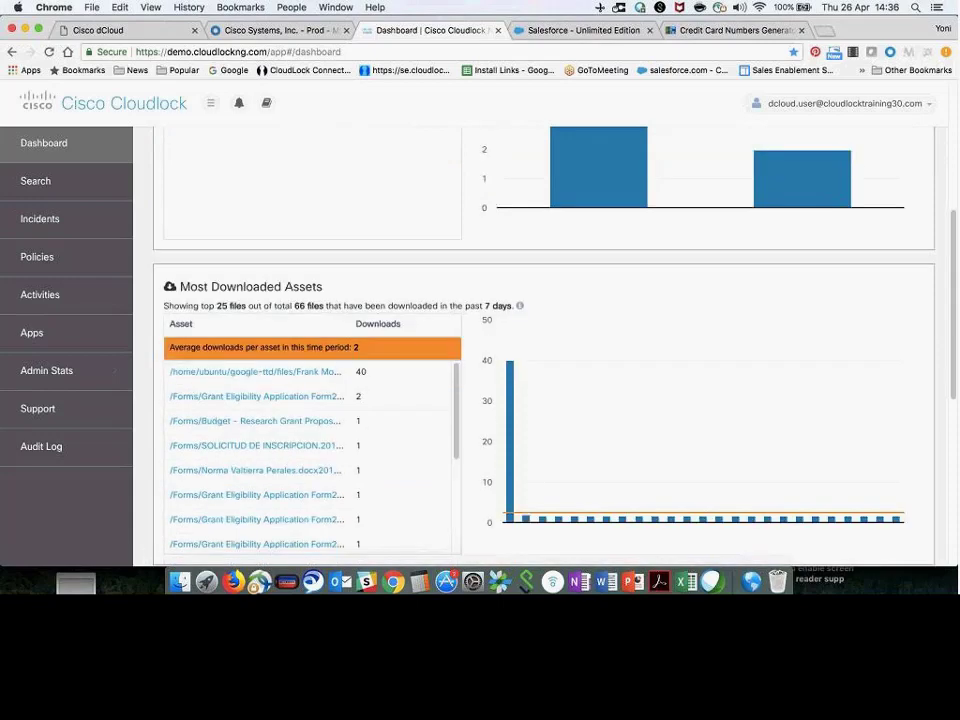
pyautogui.scroll(-2, 152, 376)
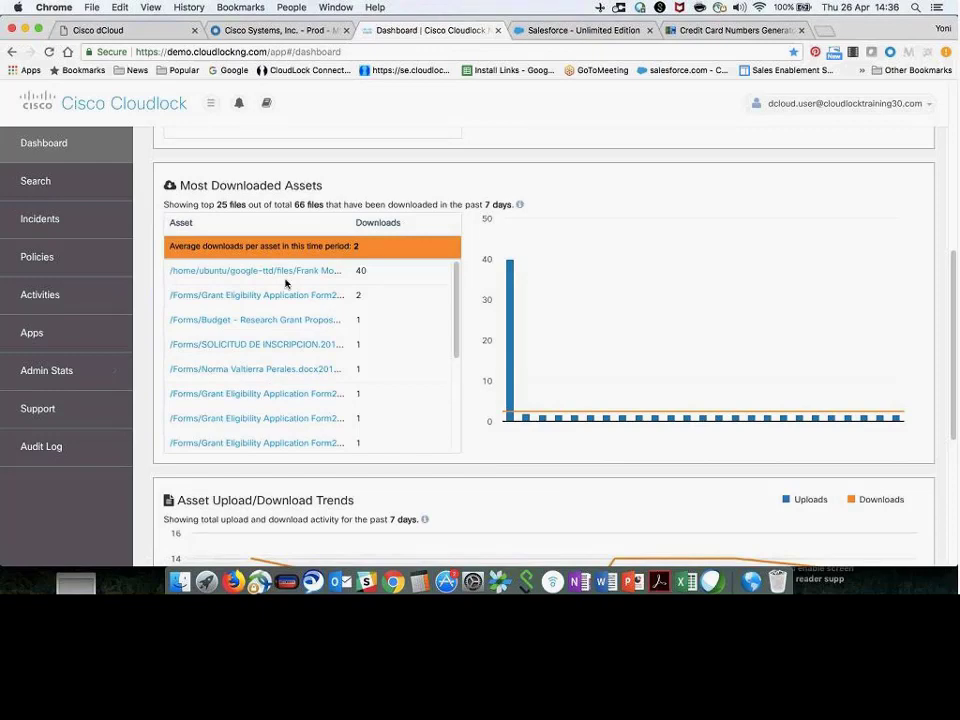
pyautogui.scroll(-5, 285, 284)
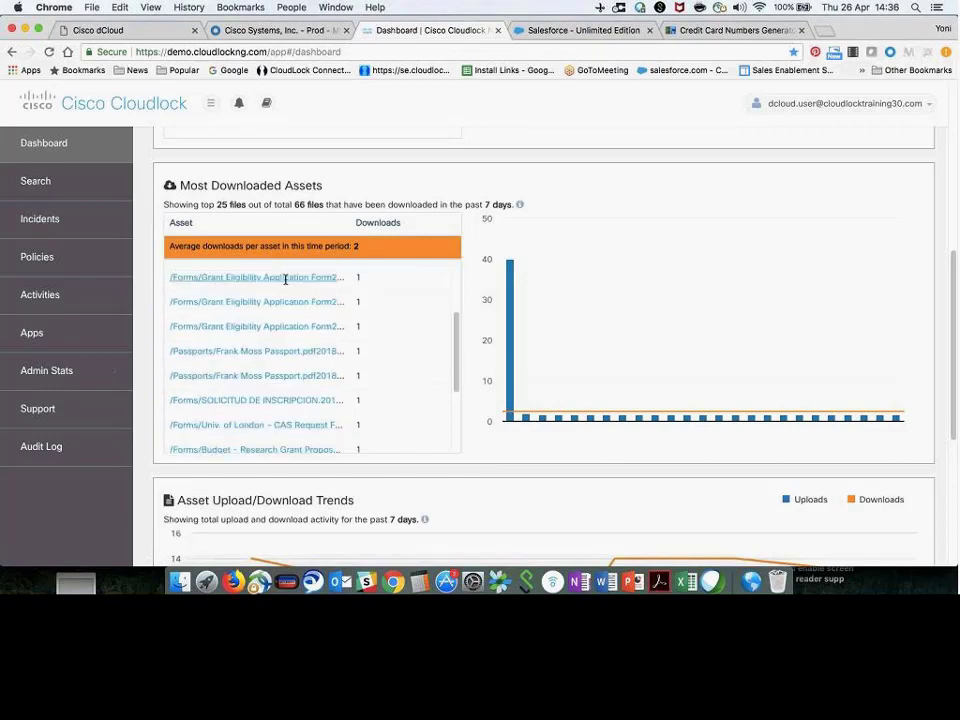
pyautogui.scroll(5, 285, 280)
pyautogui.scroll(5, 148, 240)
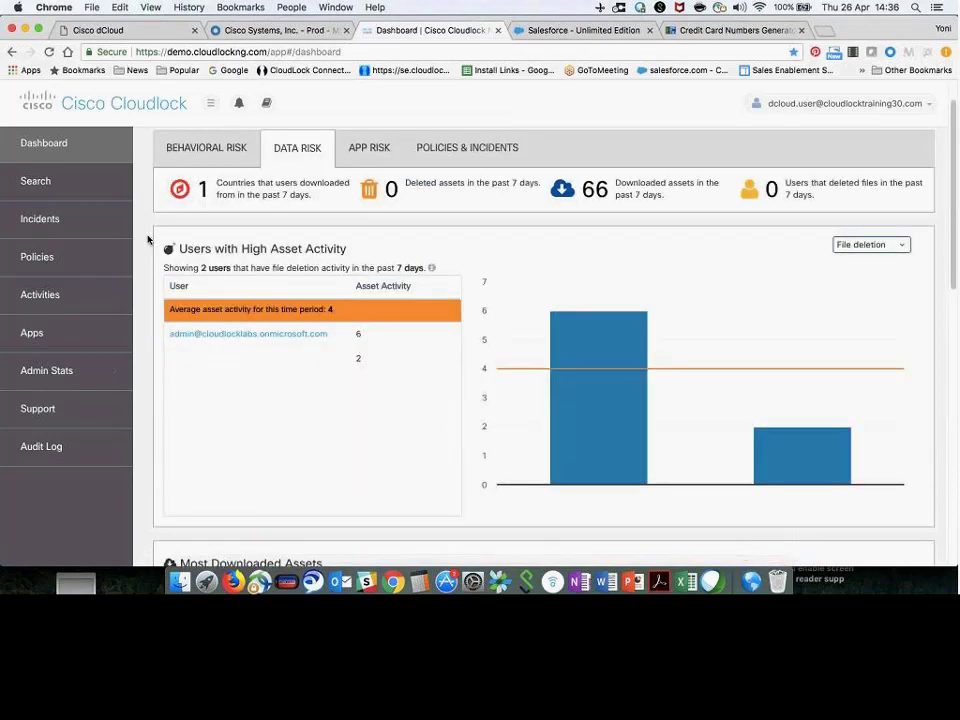
# Open the App Risk dashboard and review the most risky apps, users with risky apps and peer-assessed app risk
pyautogui.click(367, 197)
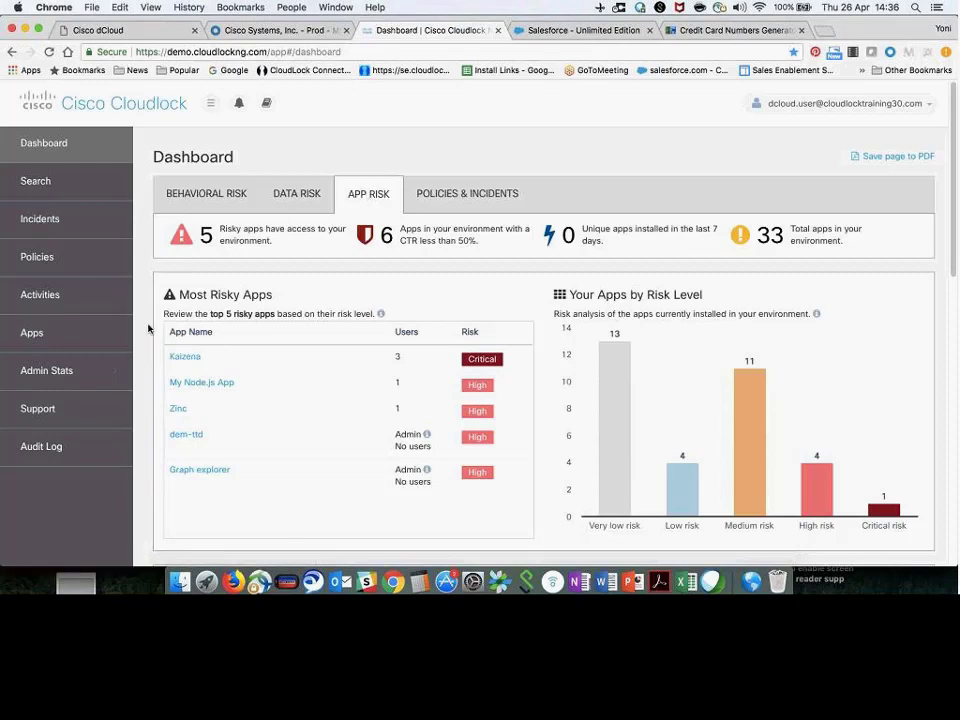
pyautogui.scroll(-1, 148, 328)
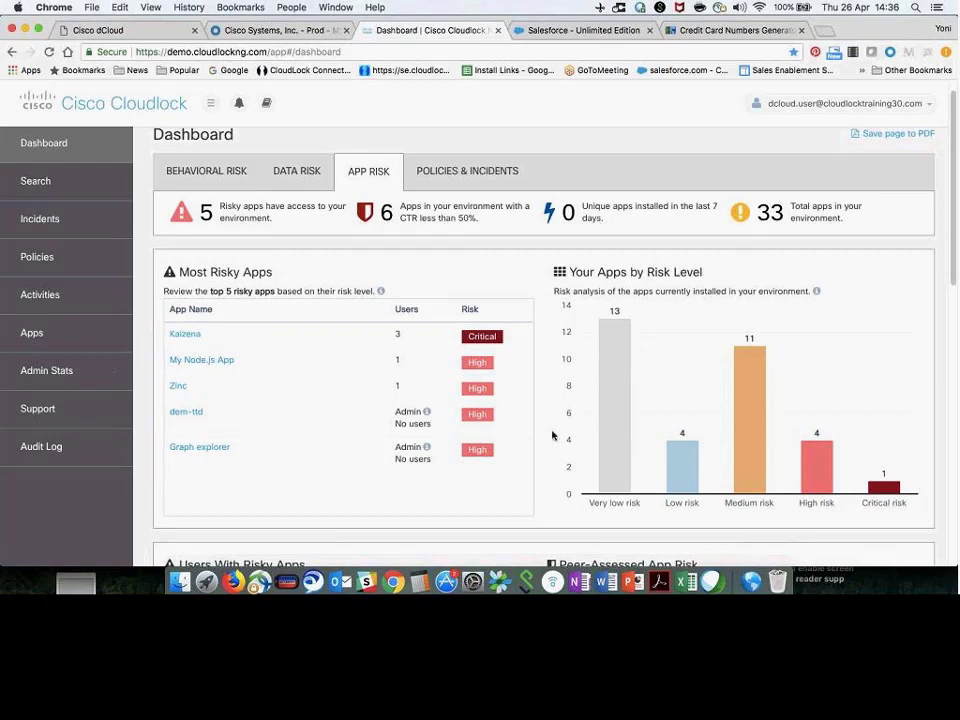
pyautogui.scroll(-2, 553, 436)
pyautogui.scroll(-3, 553, 436)
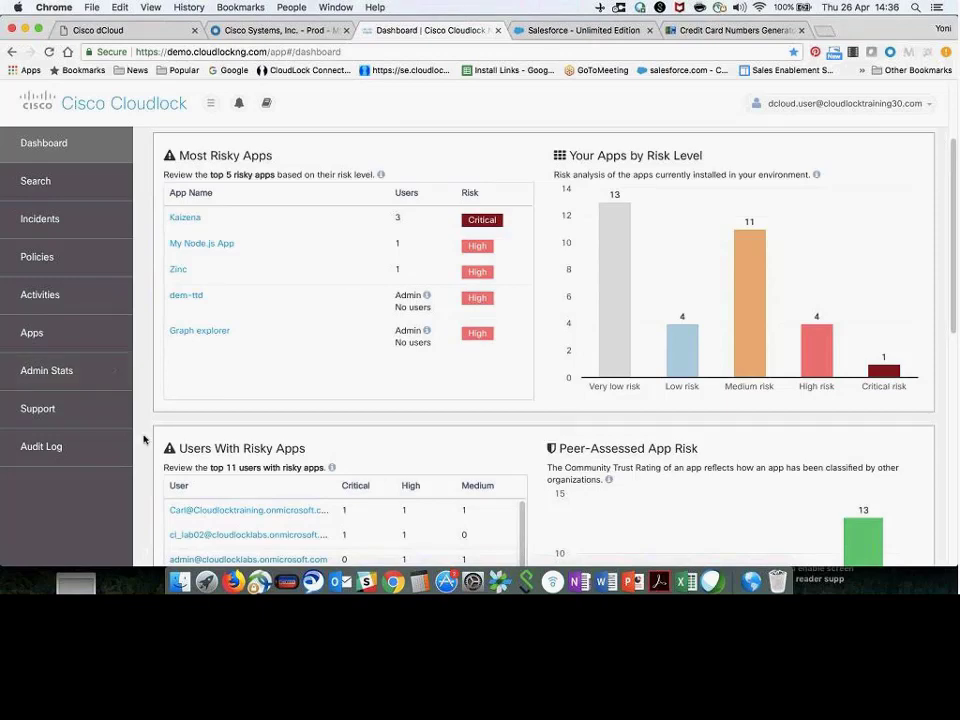
pyautogui.scroll(-1, 143, 439)
pyautogui.scroll(-2, 143, 439)
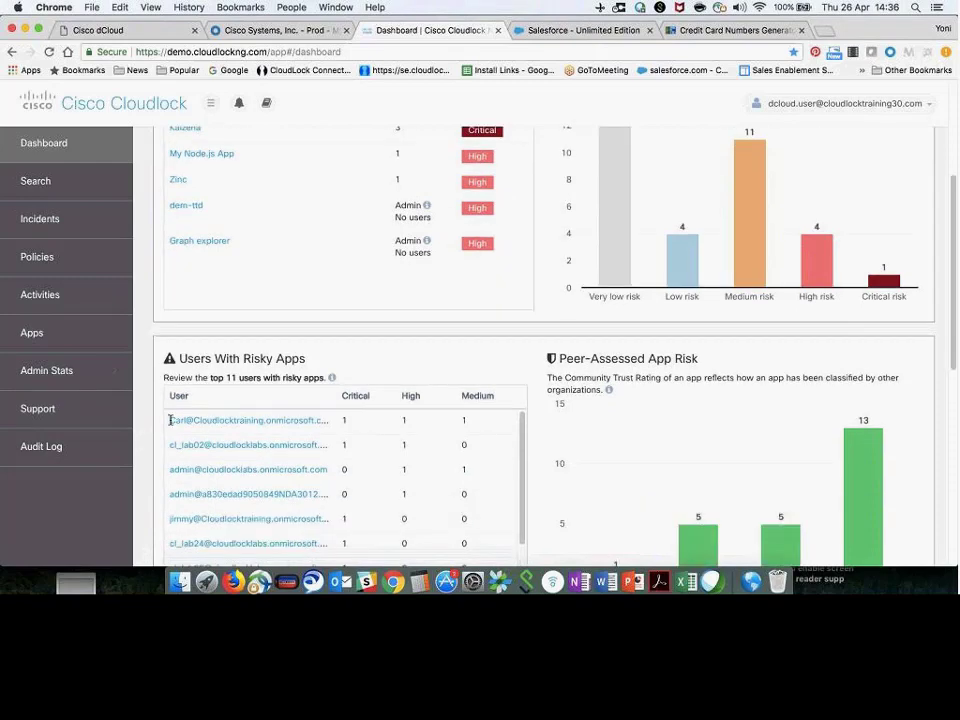
pyautogui.scroll(-2, 180, 350)
pyautogui.scroll(-3, 150, 430)
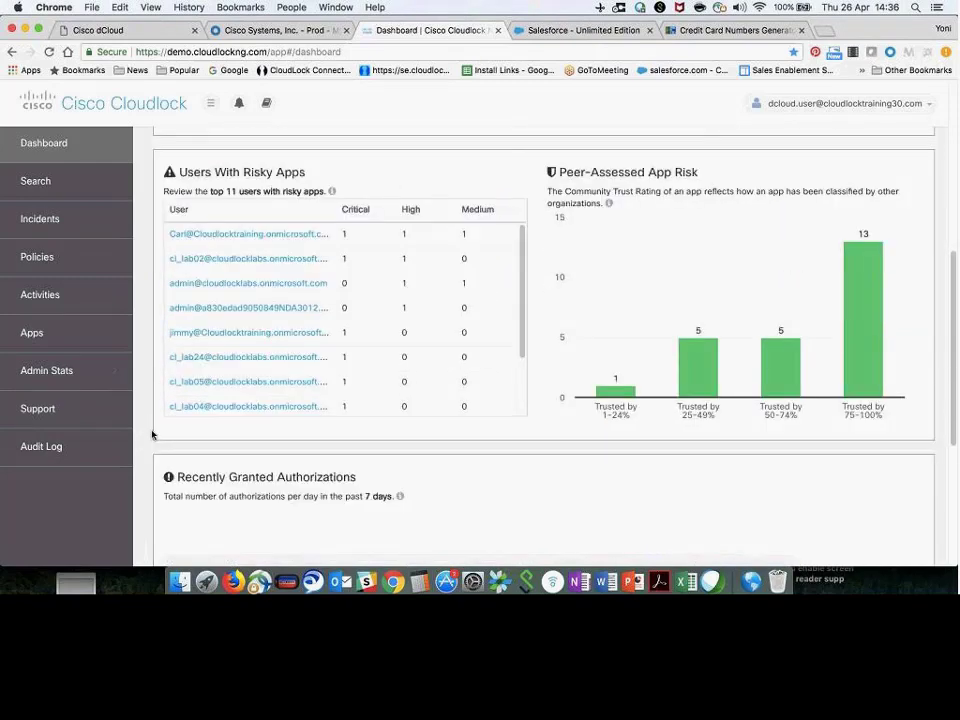
pyautogui.scroll(2, 161, 429)
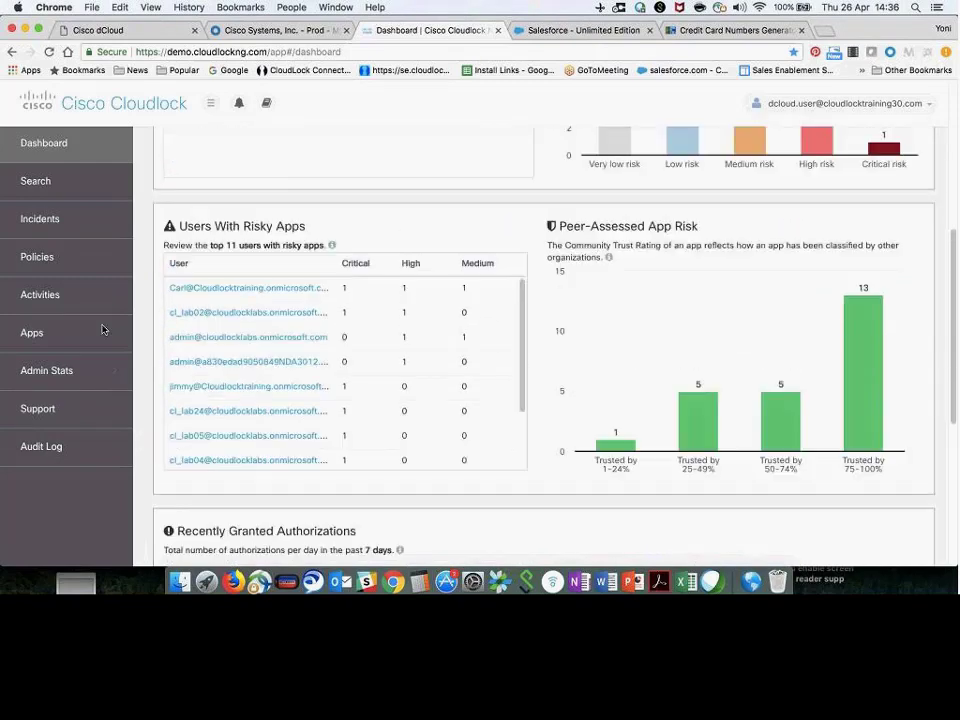
# Open the Activities page and look through the platforms available for filtering, leaving the filter unset
pyautogui.click(45, 296)
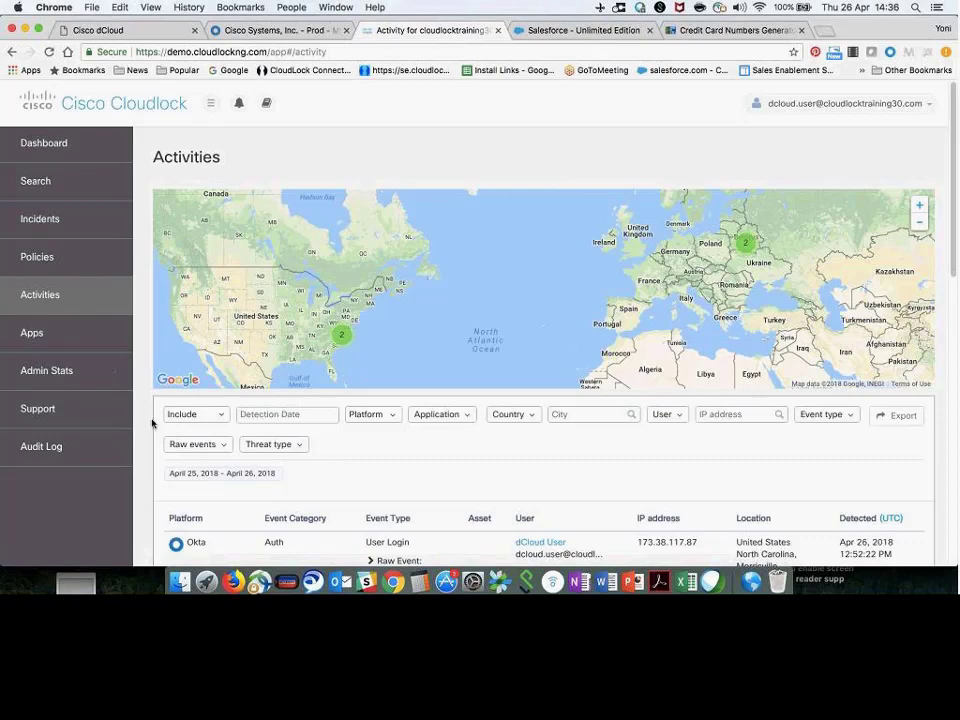
pyautogui.scroll(-2, 160, 420)
pyautogui.click(379, 342)
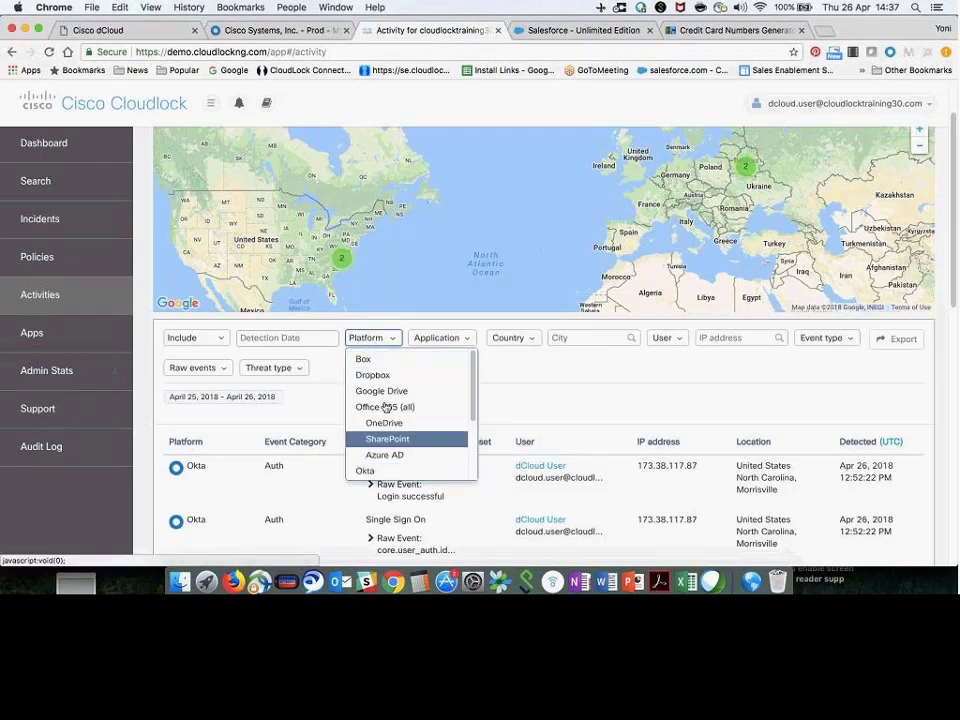
pyautogui.scroll(-3, 388, 465)
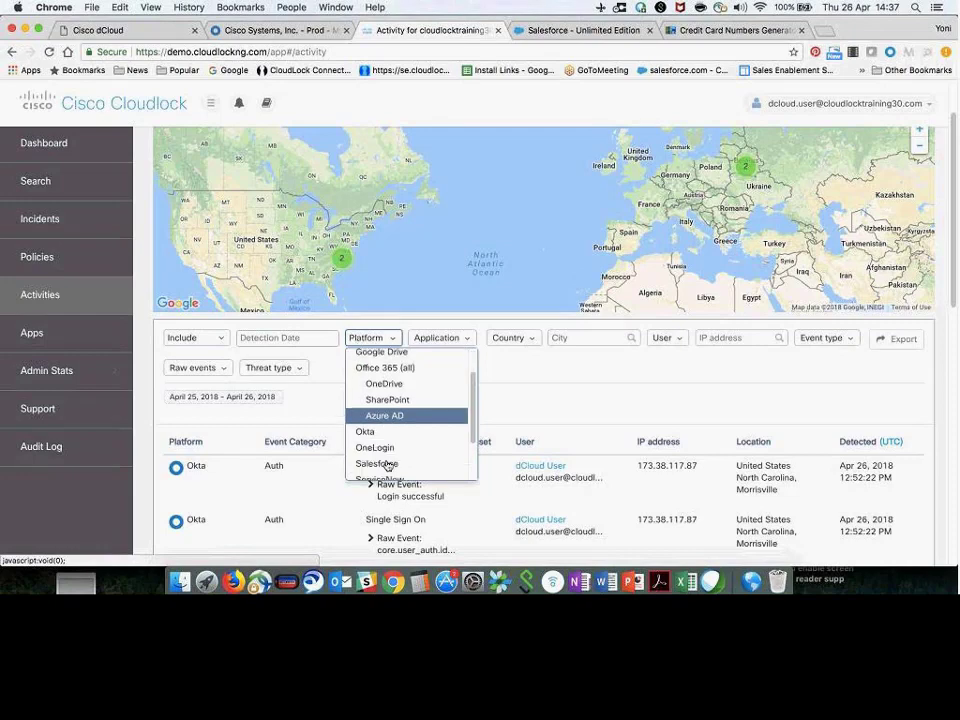
pyautogui.click(528, 393)
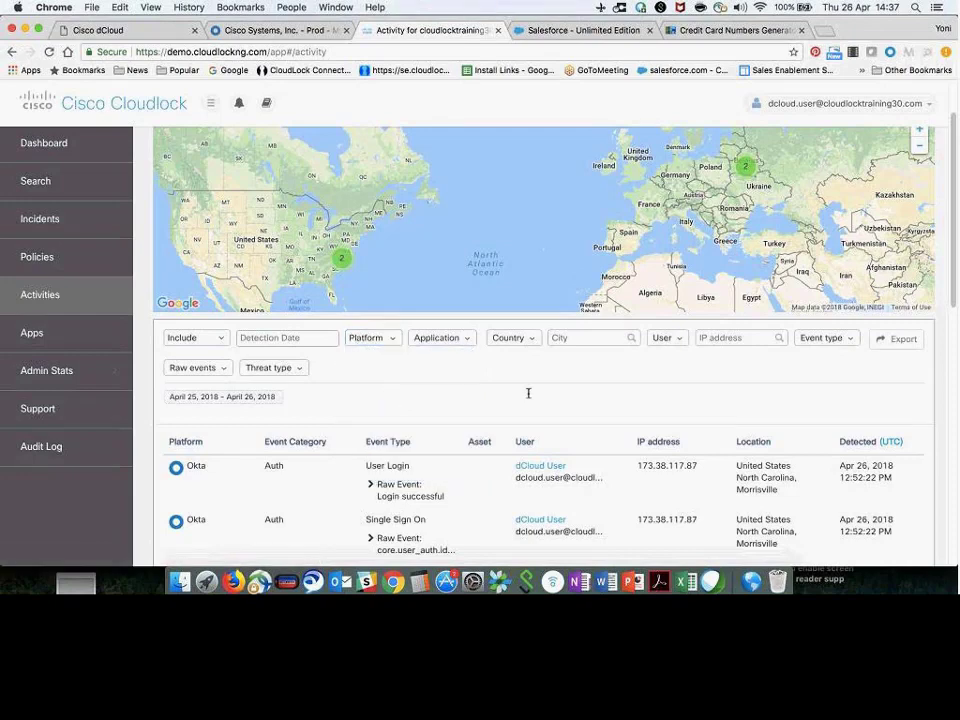
# Examine the event types, users, IP addresses and locations of the logged events in the Activities list
pyautogui.scroll(-2, 424, 405)
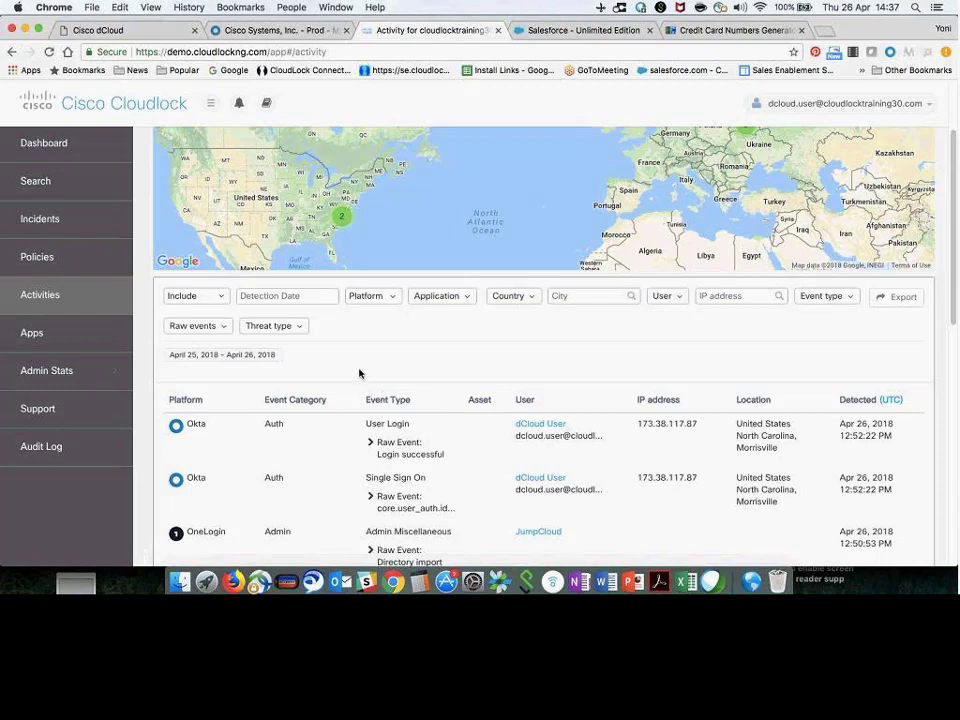
pyautogui.scroll(-2, 271, 282)
pyautogui.scroll(-2, 399, 318)
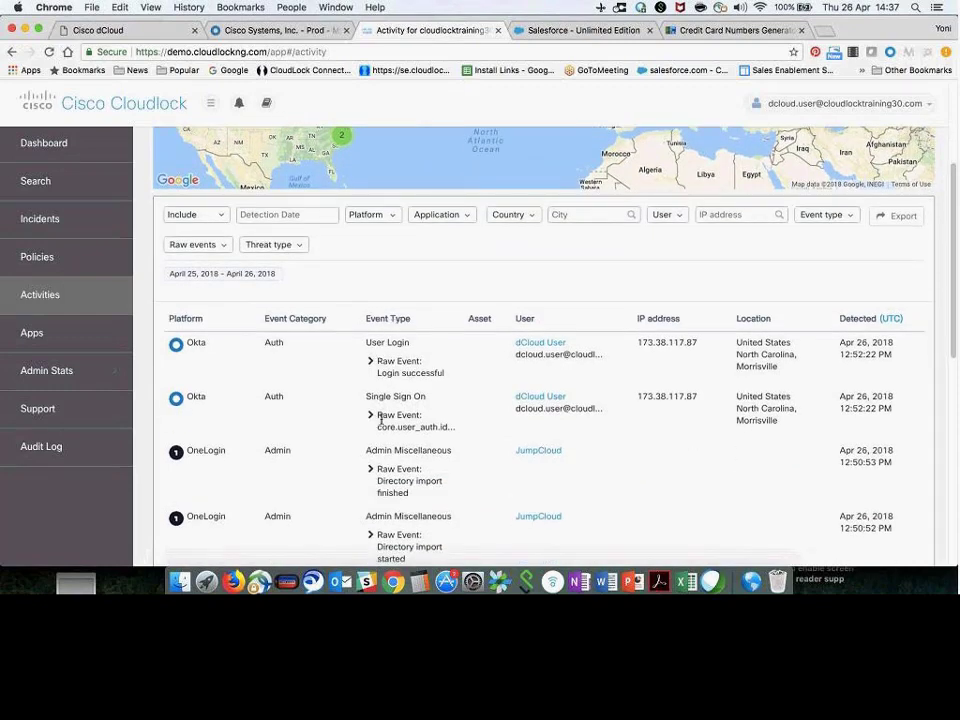
pyautogui.scroll(-2, 380, 418)
pyautogui.scroll(4, 380, 418)
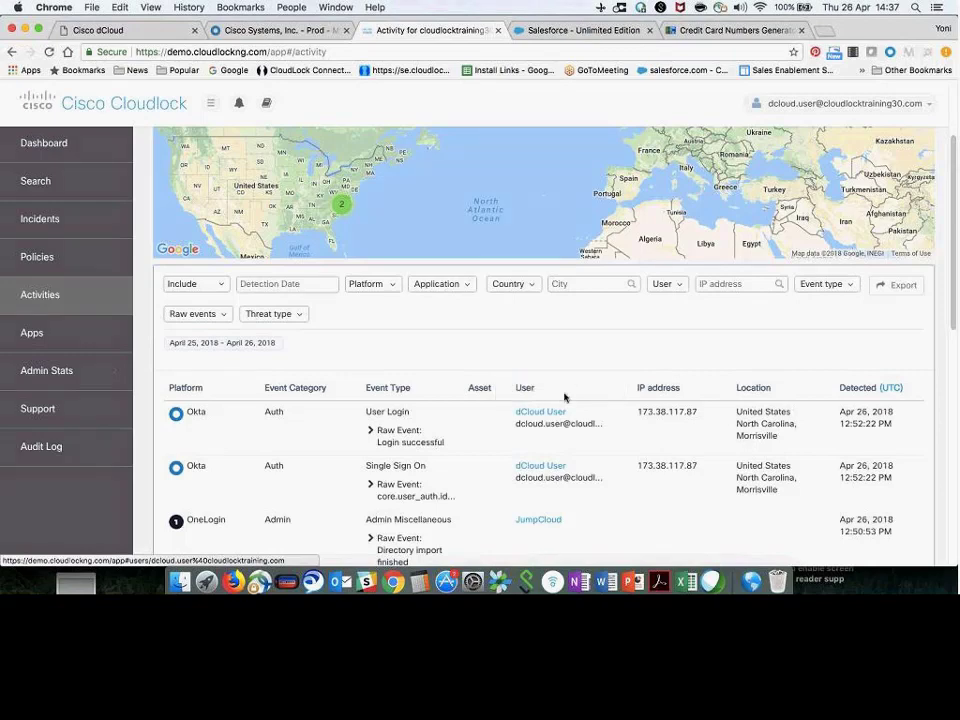
pyautogui.scroll(2, 564, 398)
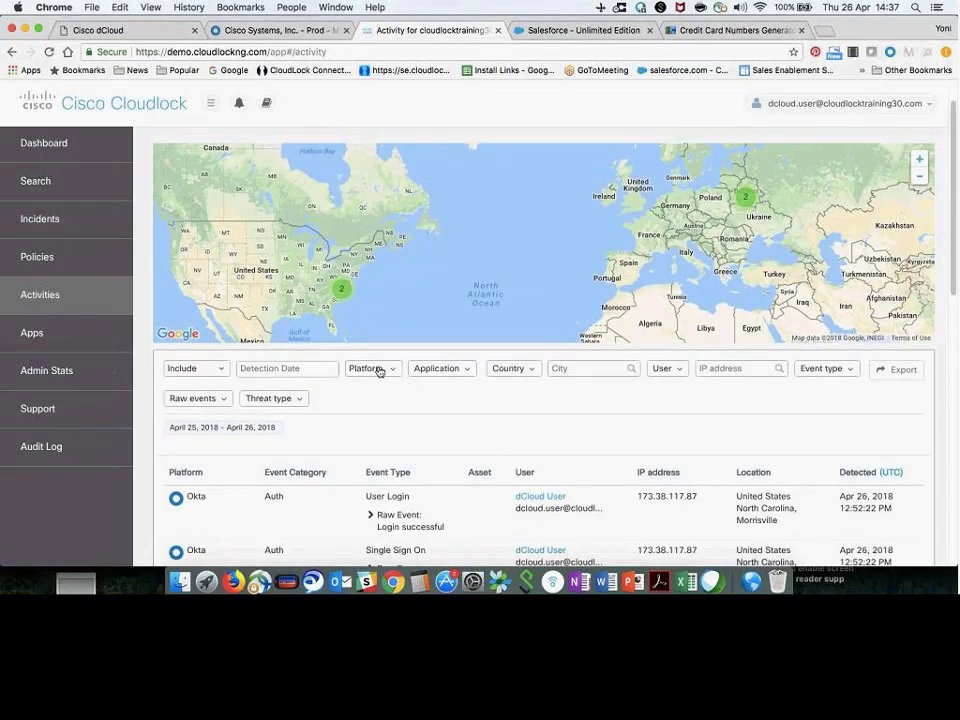
# Inspect the Country, IP address and Raw events filters of the activity list without applying any of them
pyautogui.click(537, 369)
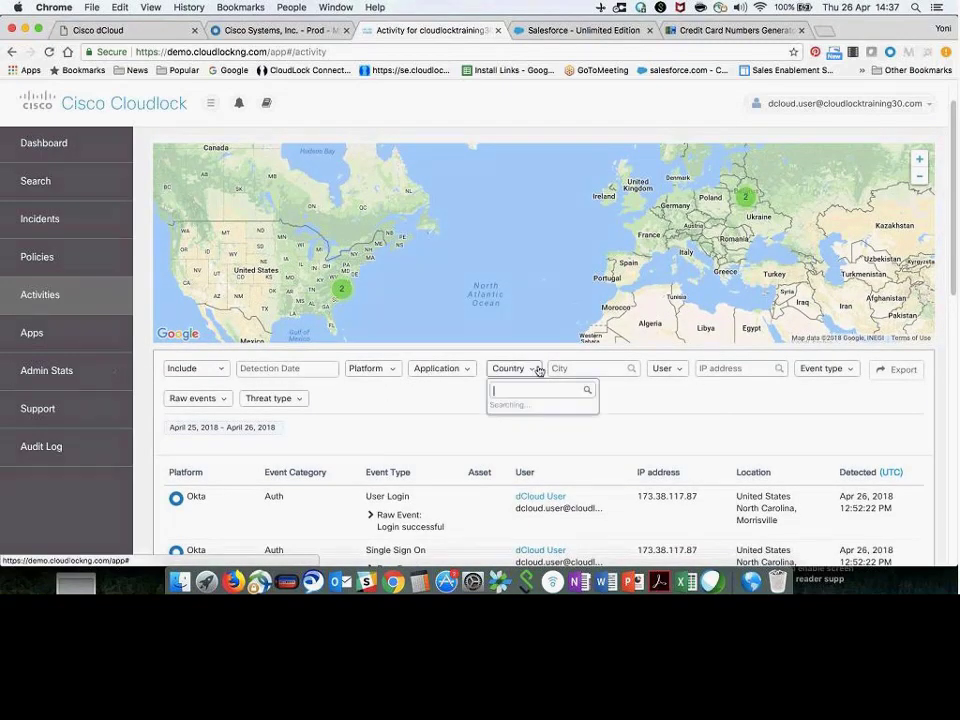
pyautogui.click(658, 386)
pyautogui.click(724, 369)
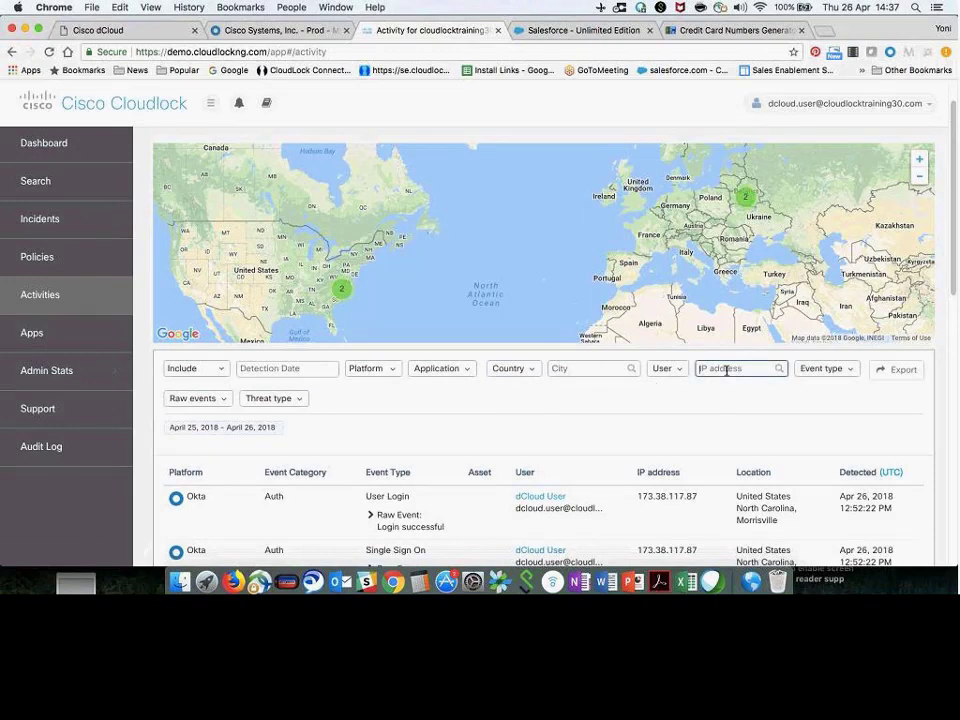
pyautogui.click(190, 398)
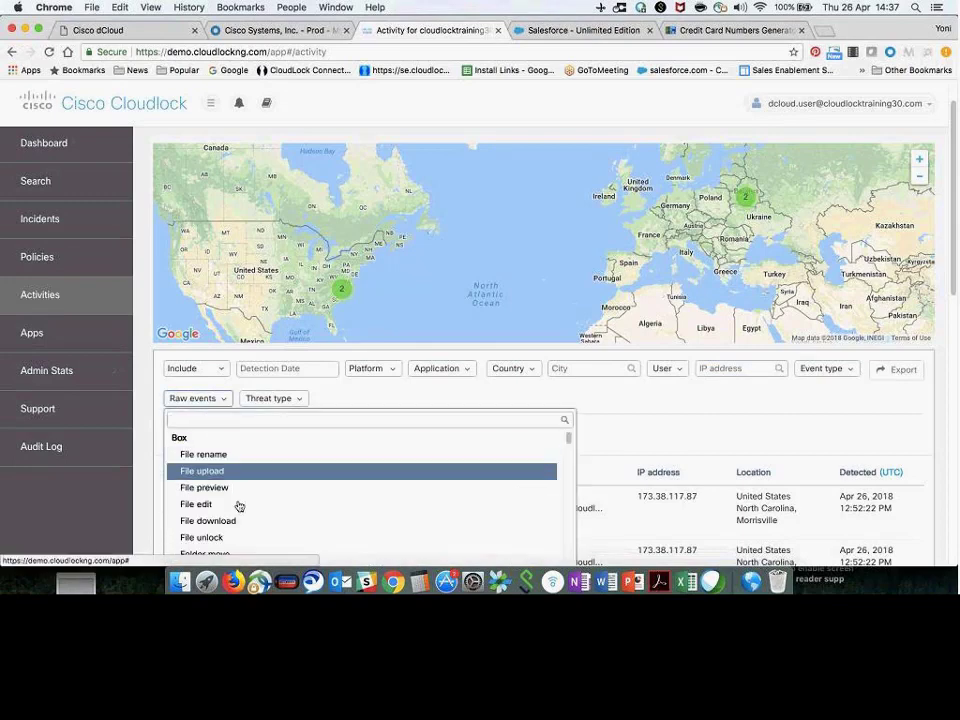
pyautogui.scroll(-5, 239, 506)
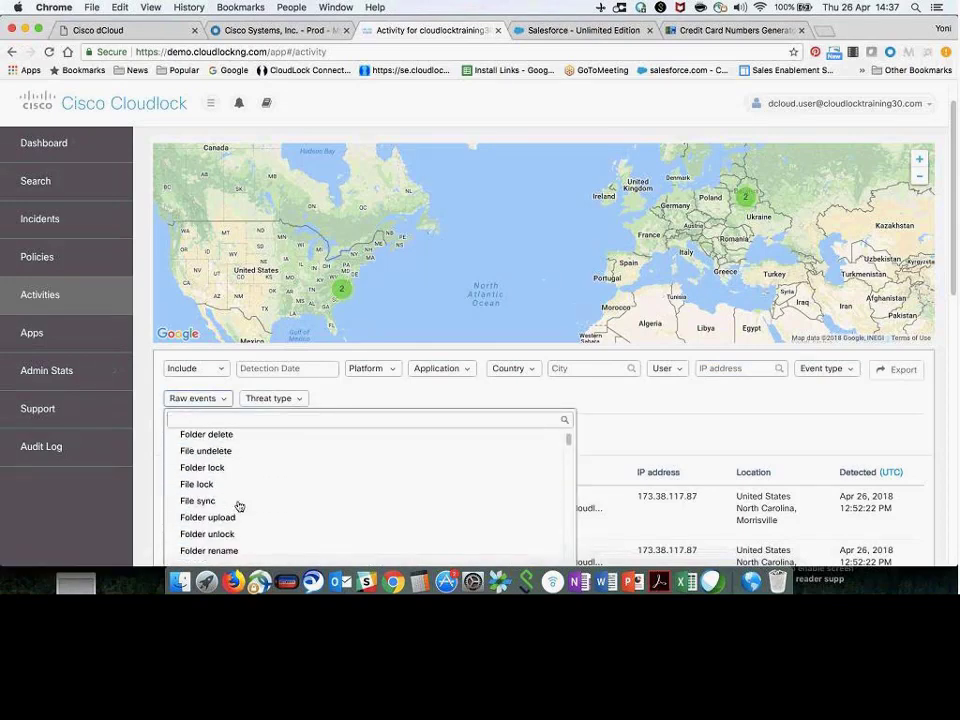
pyautogui.scroll(-10, 239, 506)
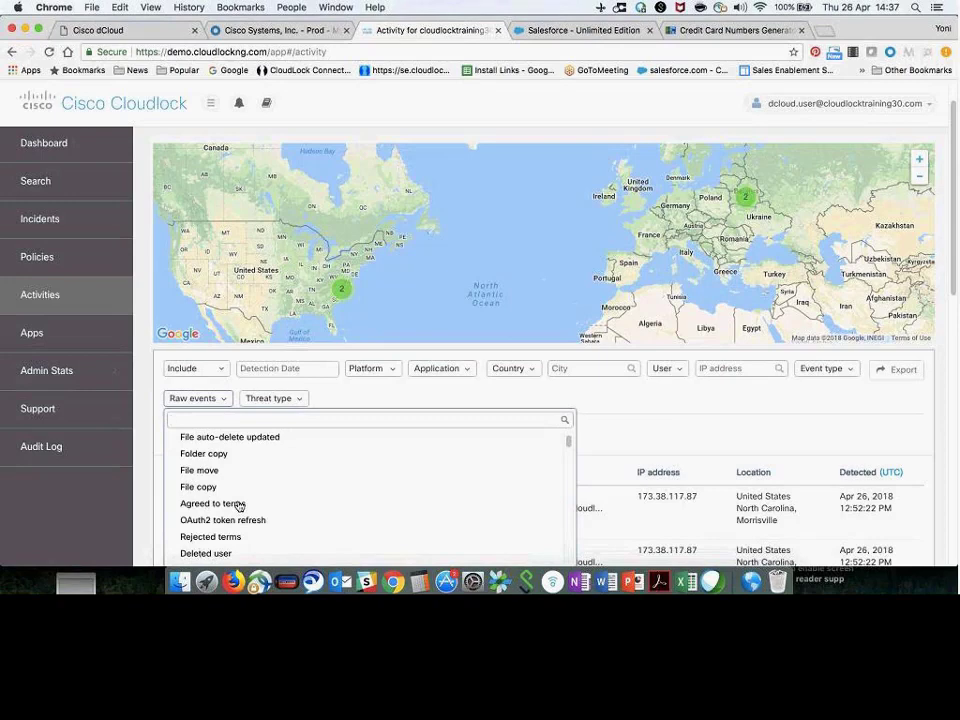
pyautogui.click(146, 445)
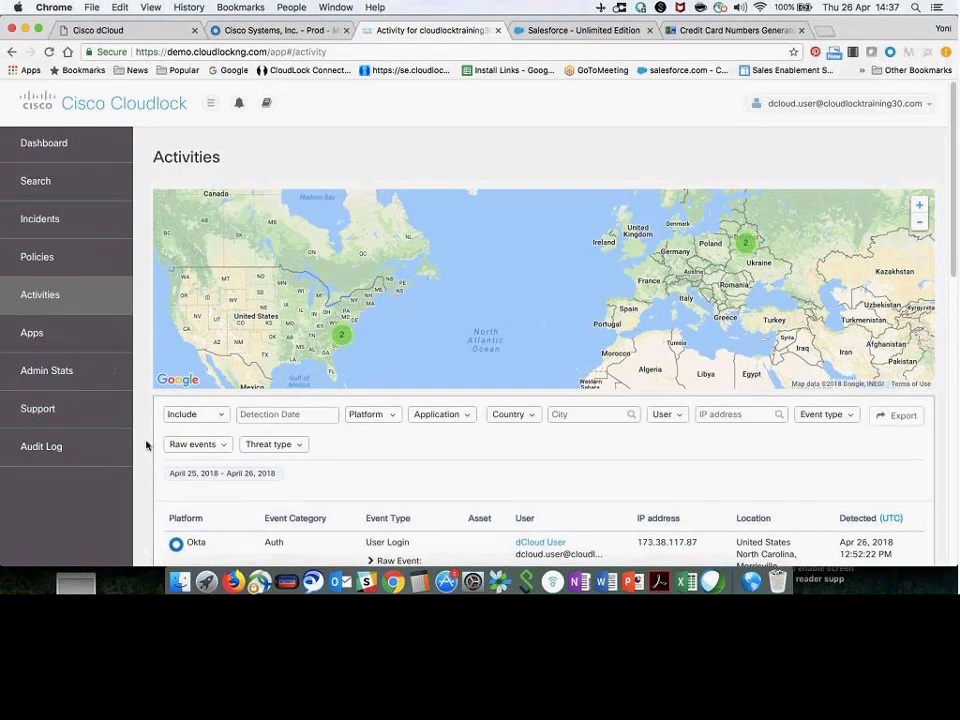
# Open the Policies page and review the managed policies with their severity, detection criteria and response actions
pyautogui.click(57, 258)
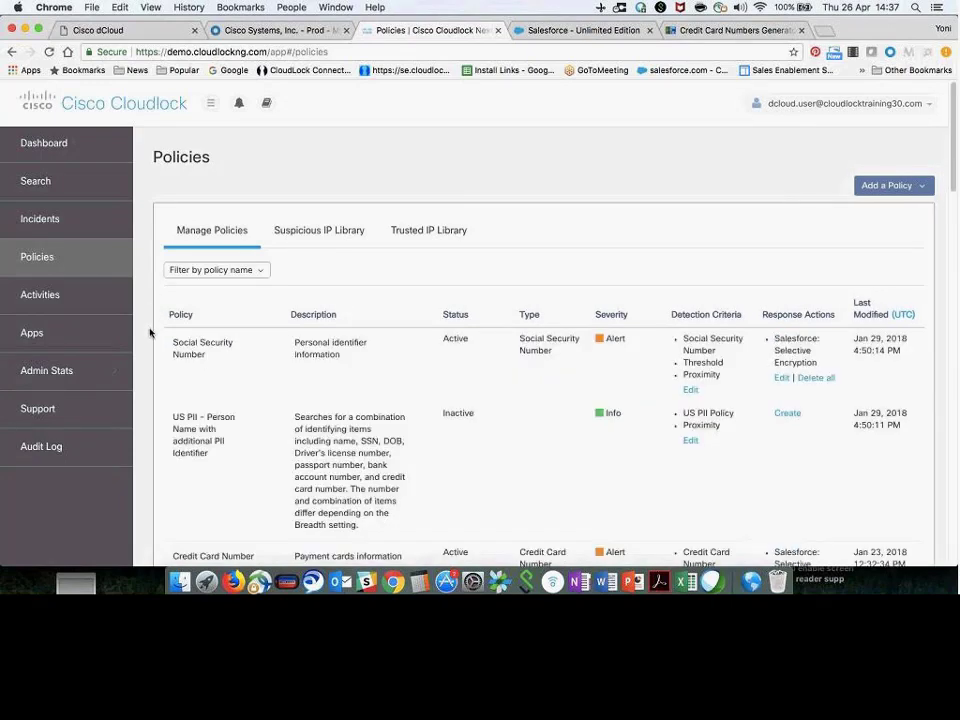
pyautogui.scroll(-1, 150, 332)
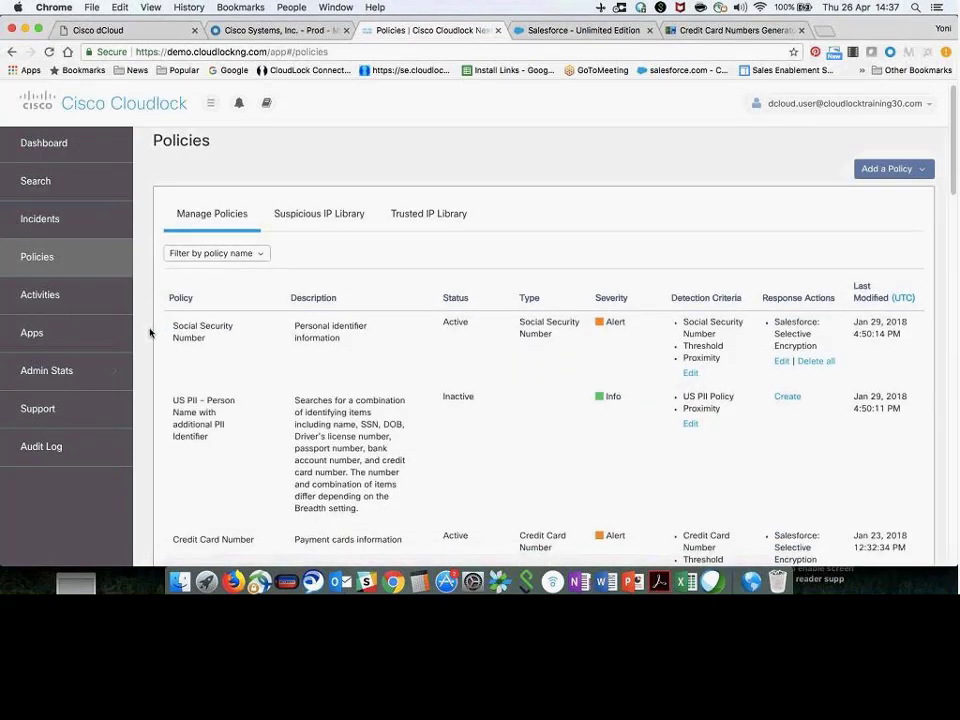
pyautogui.scroll(-4, 150, 332)
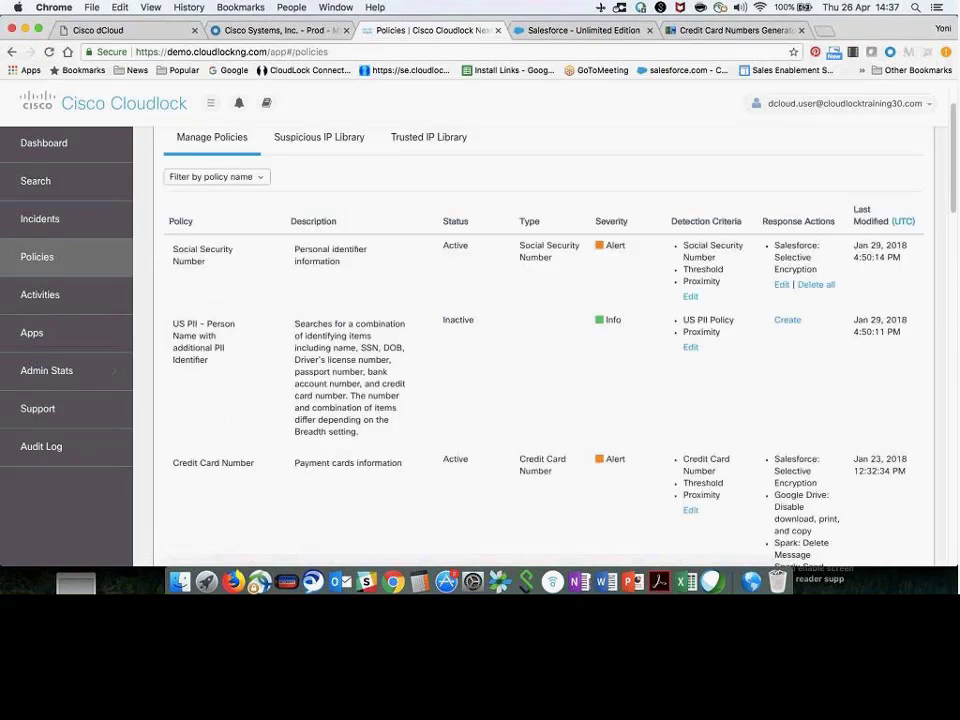
pyautogui.scroll(-8, 150, 332)
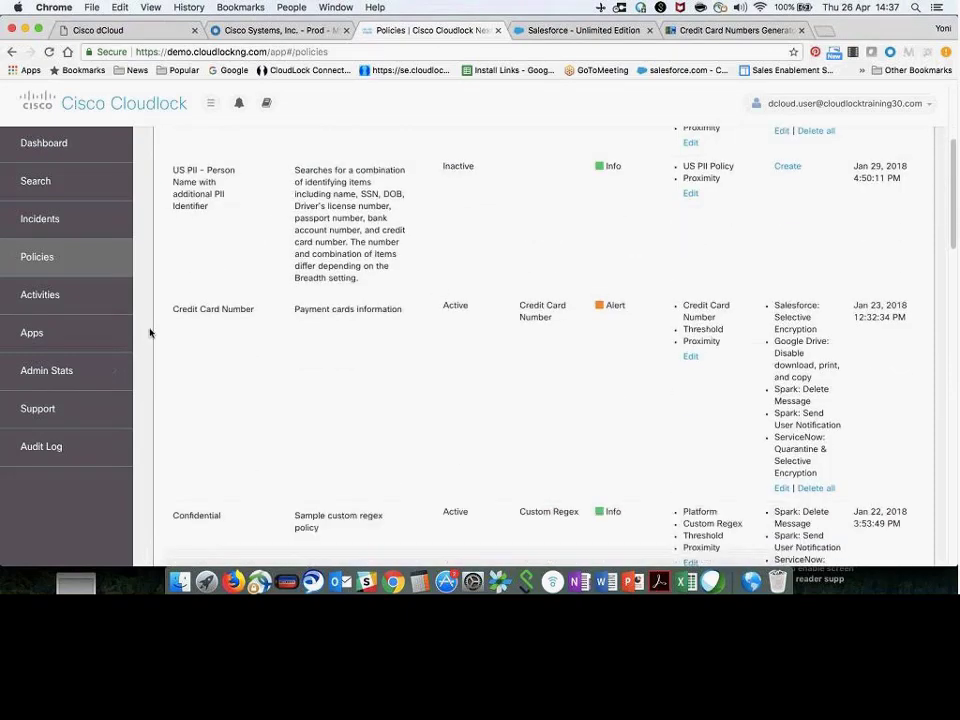
pyautogui.scroll(-3, 150, 332)
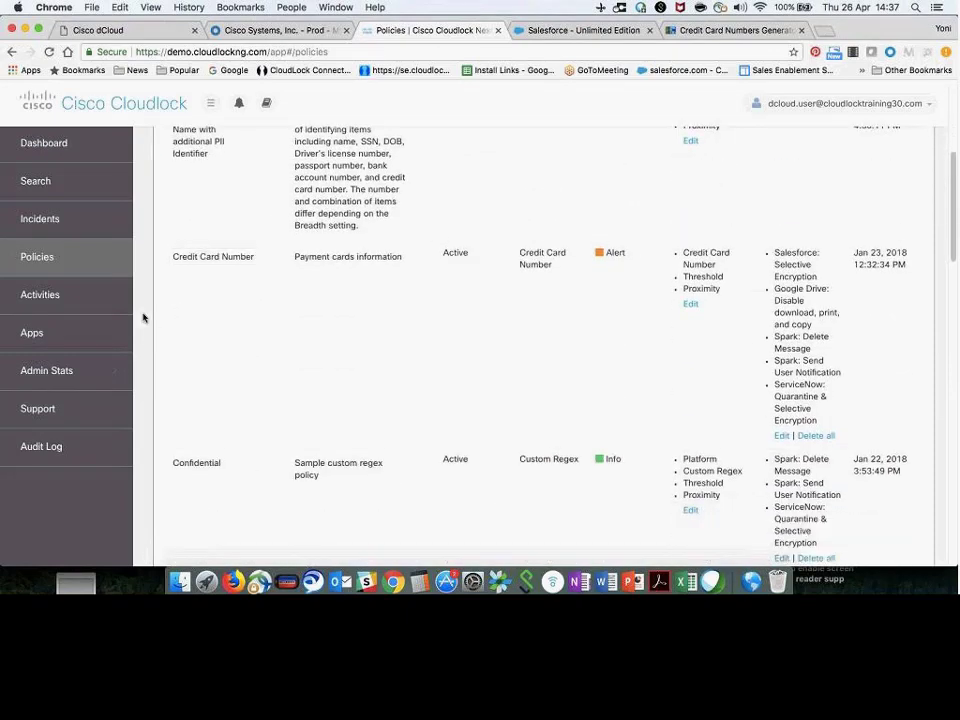
pyautogui.scroll(9, 143, 318)
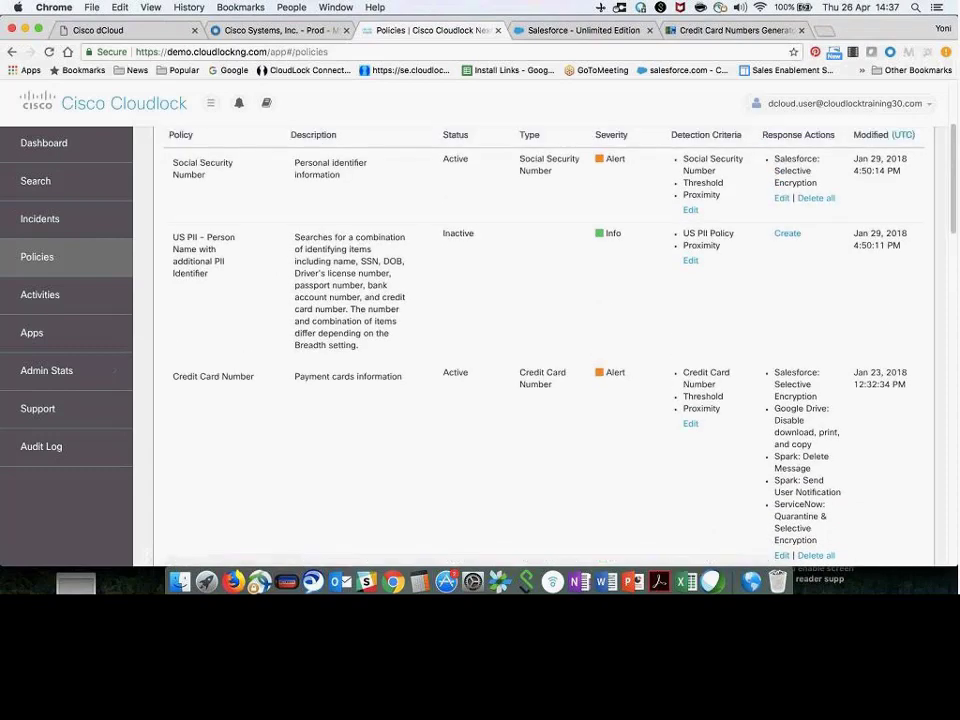
pyautogui.scroll(3, 143, 318)
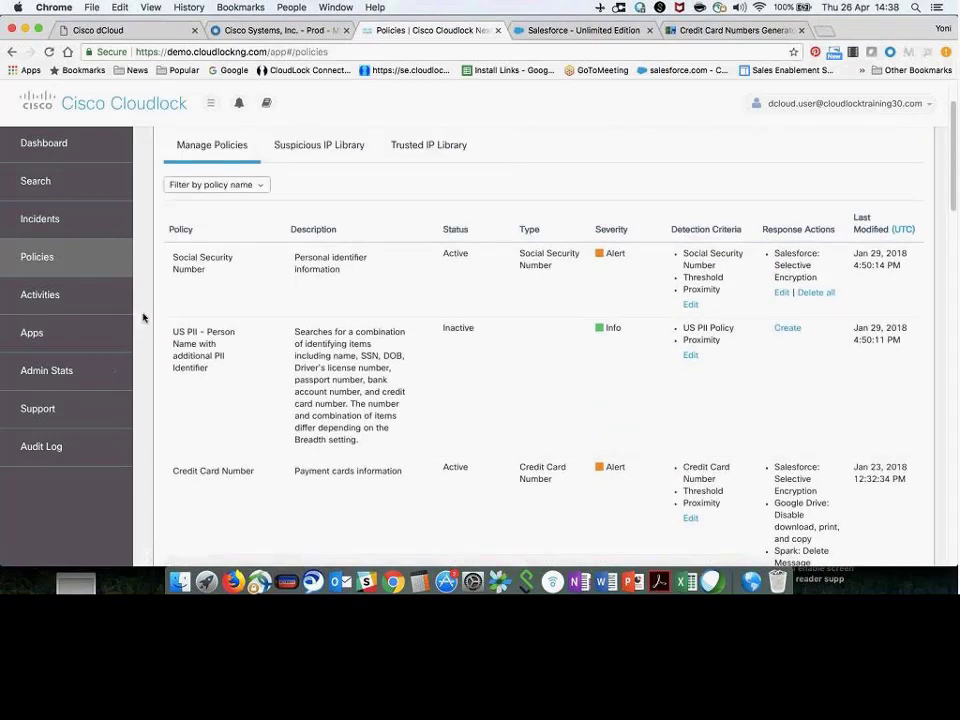
pyautogui.scroll(-6, 143, 318)
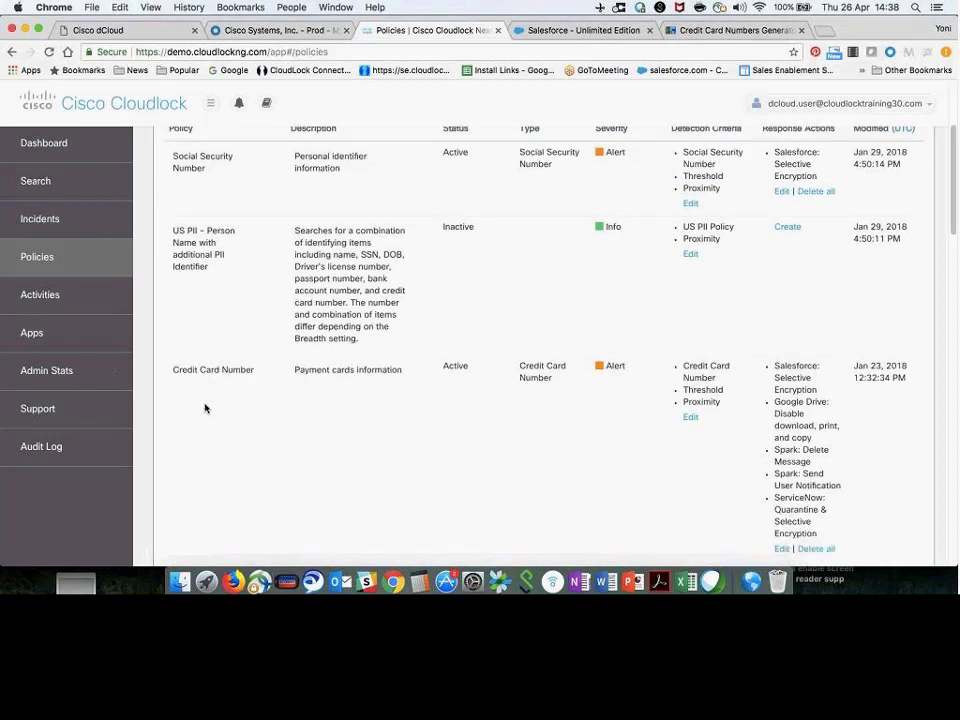
pyautogui.scroll(6, 150, 374)
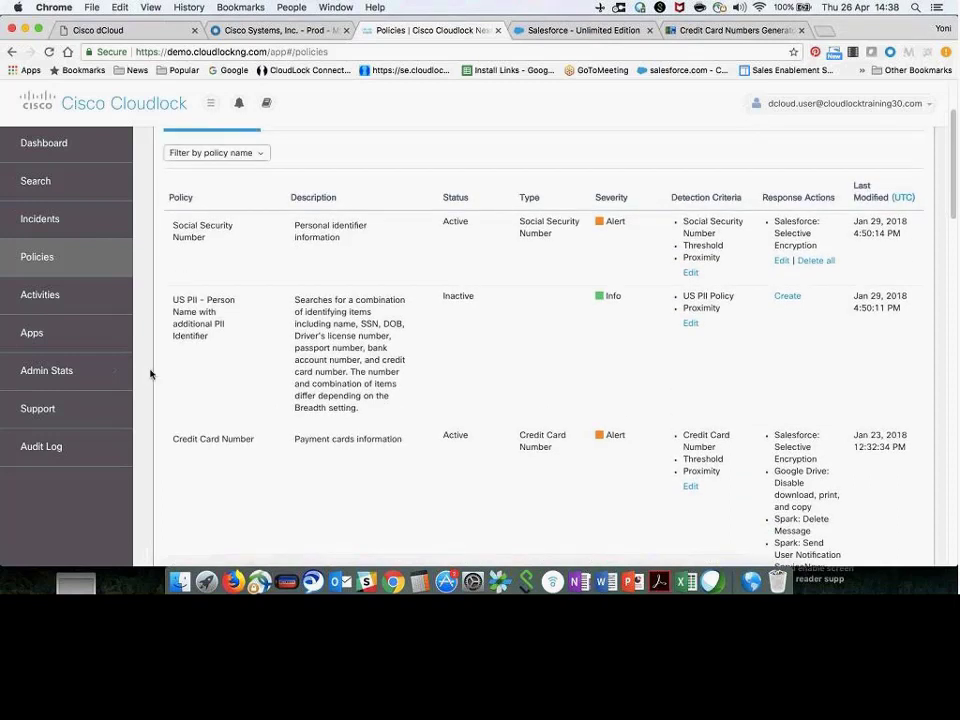
pyautogui.scroll(3, 210, 375)
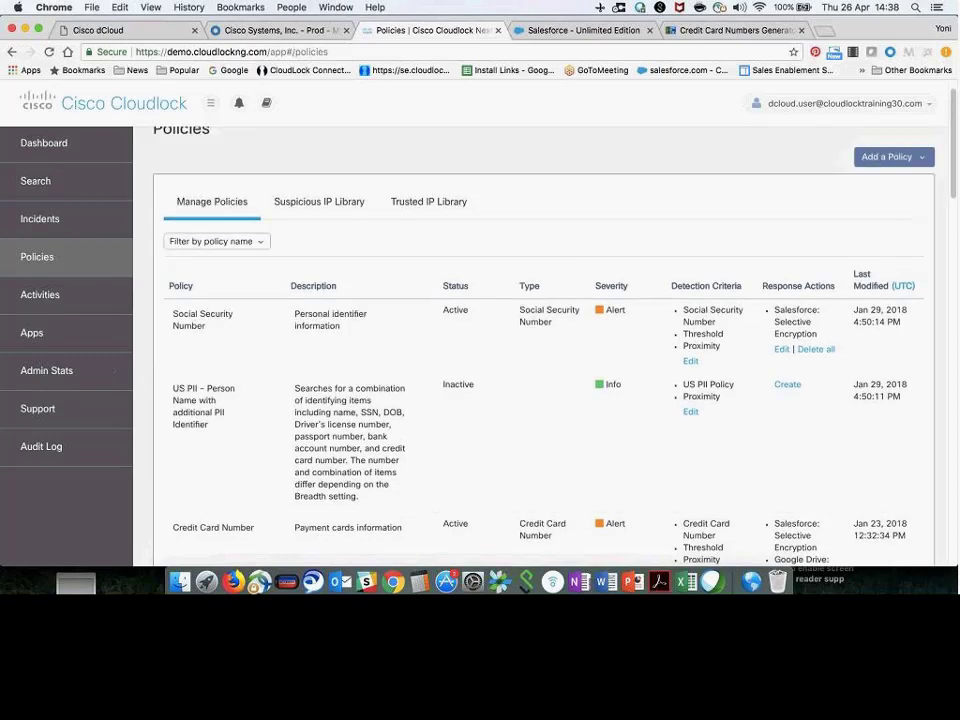
# Open the form for building a custom policy, view the available policy types and cancel the form
pyautogui.click(889, 164)
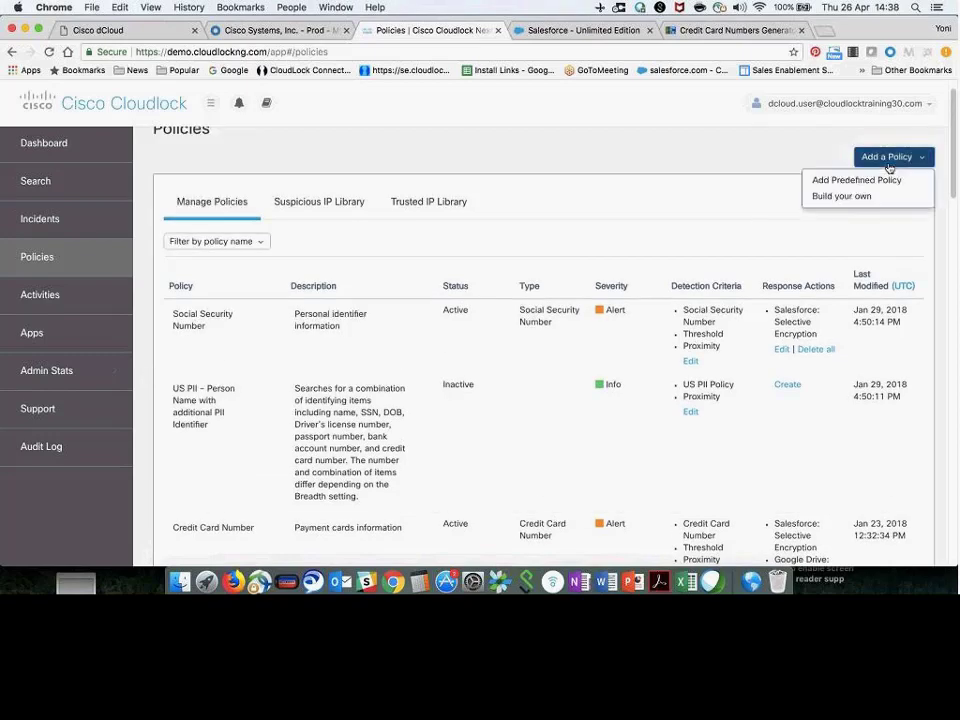
pyautogui.click(846, 196)
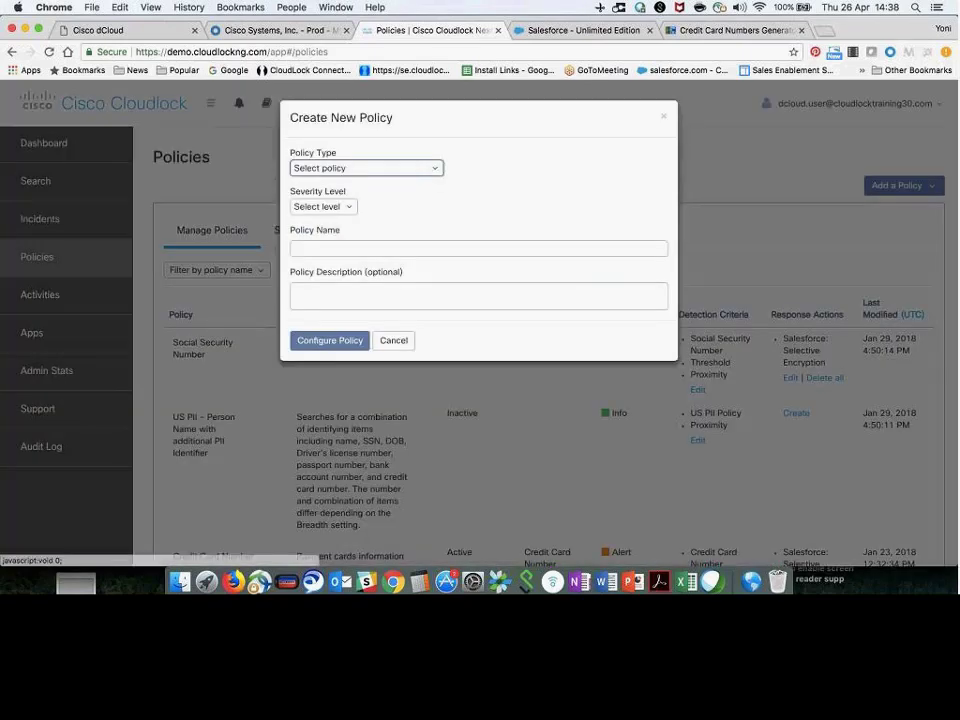
pyautogui.click(350, 168)
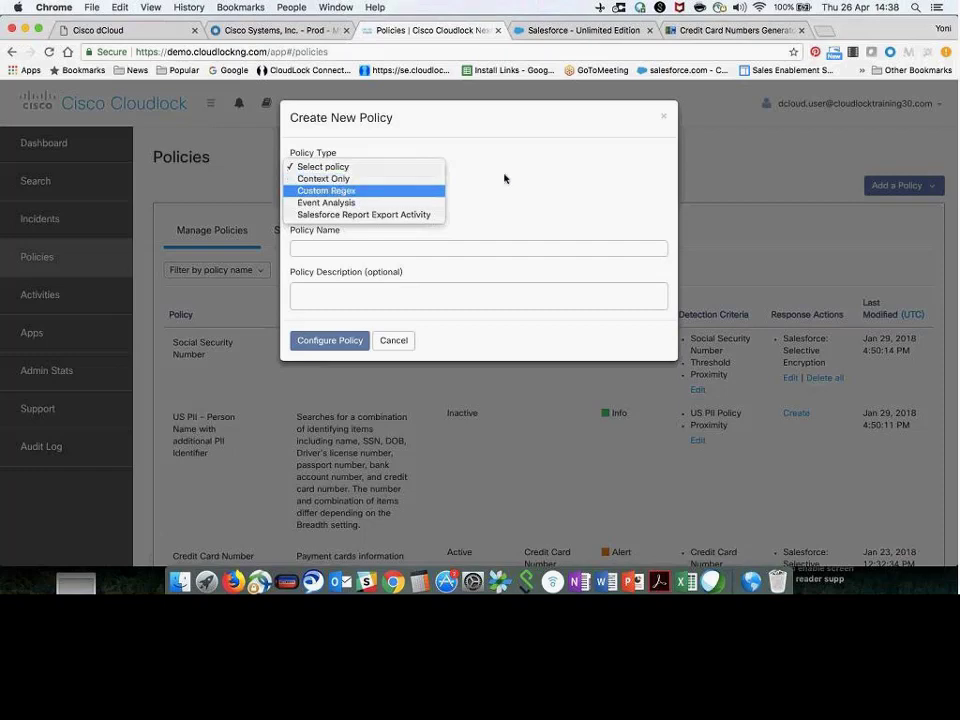
pyautogui.click(684, 230)
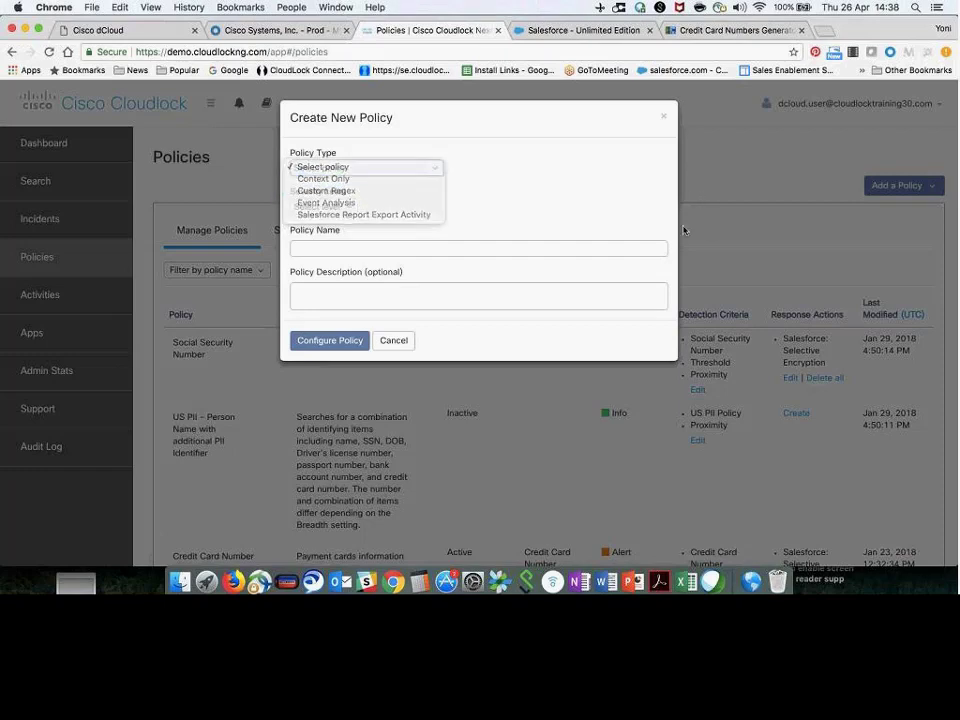
pyautogui.click(393, 340)
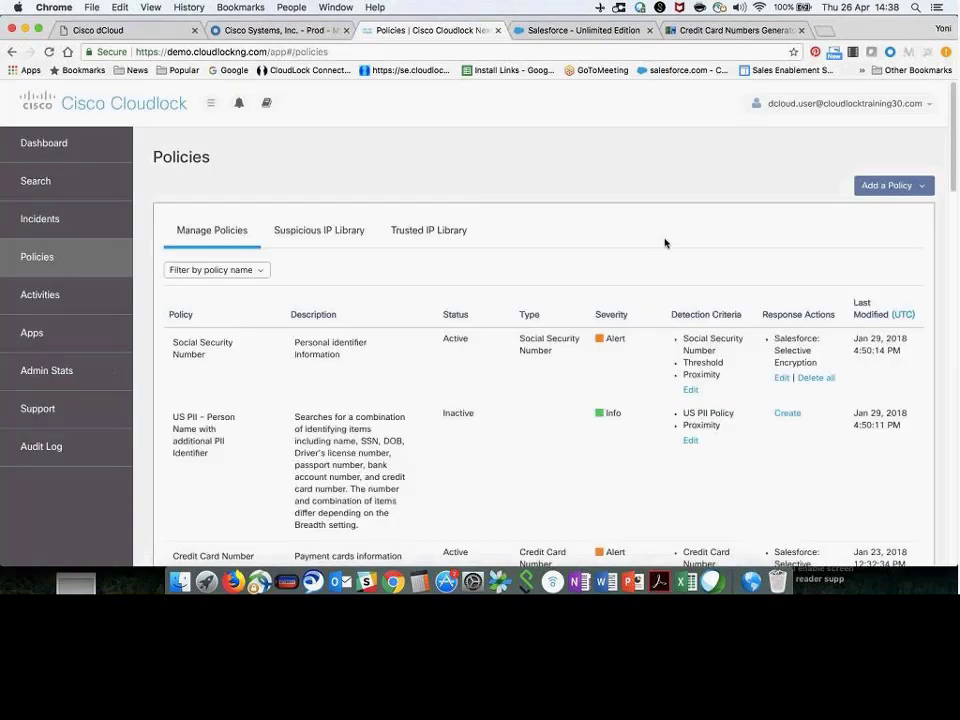
# Switch to the getCreditCardNumbers page and copy the first Mastercard test number
pyautogui.click(608, 37)
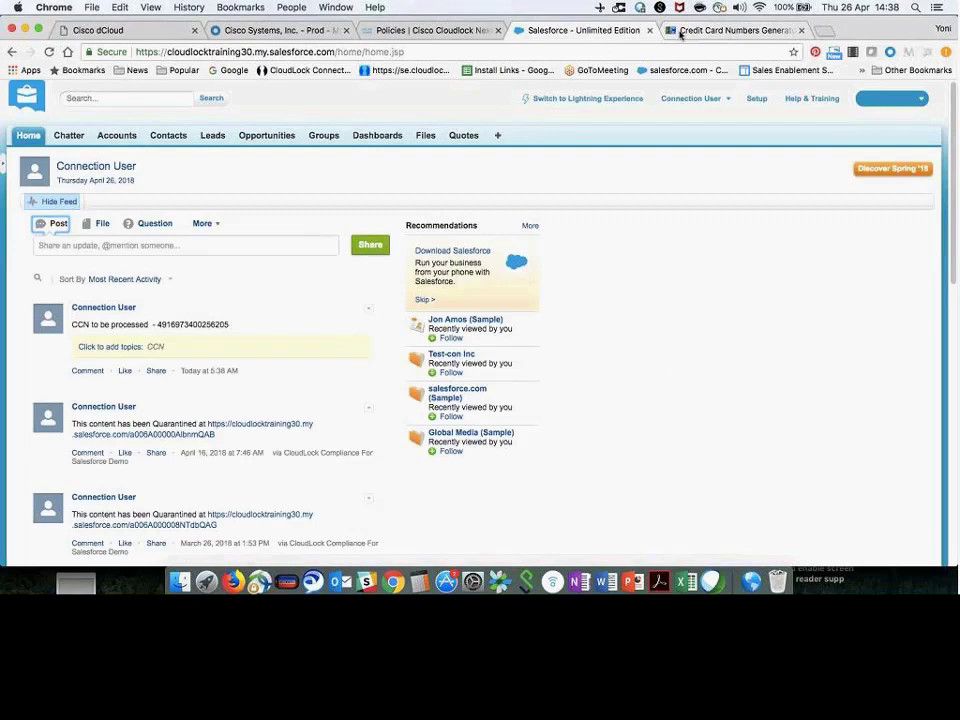
pyautogui.click(680, 36)
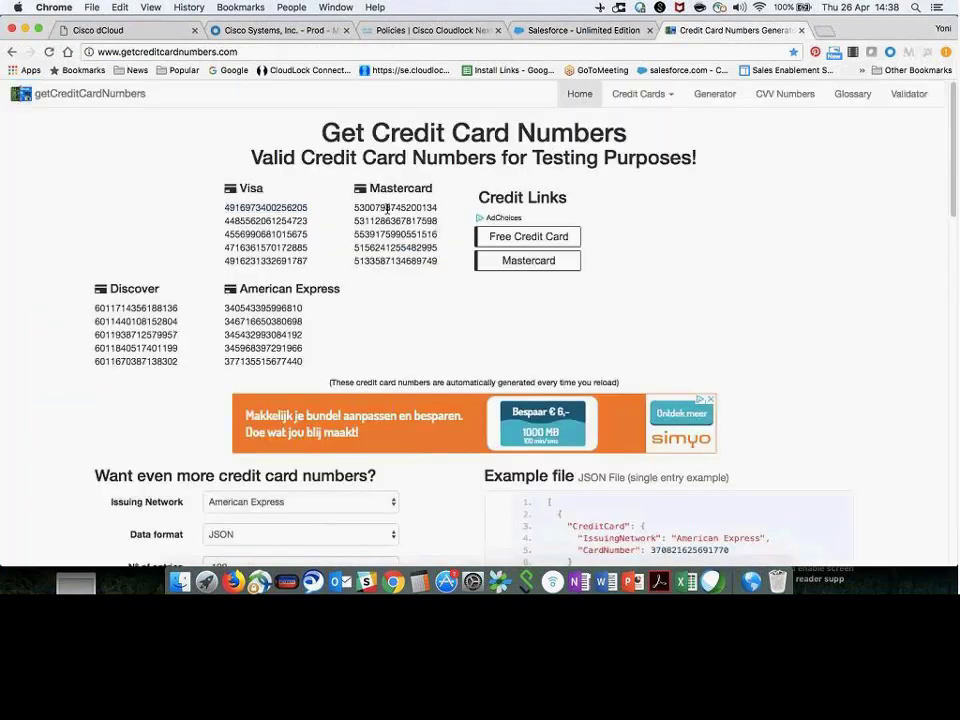
pyautogui.doubleClick(387, 208)
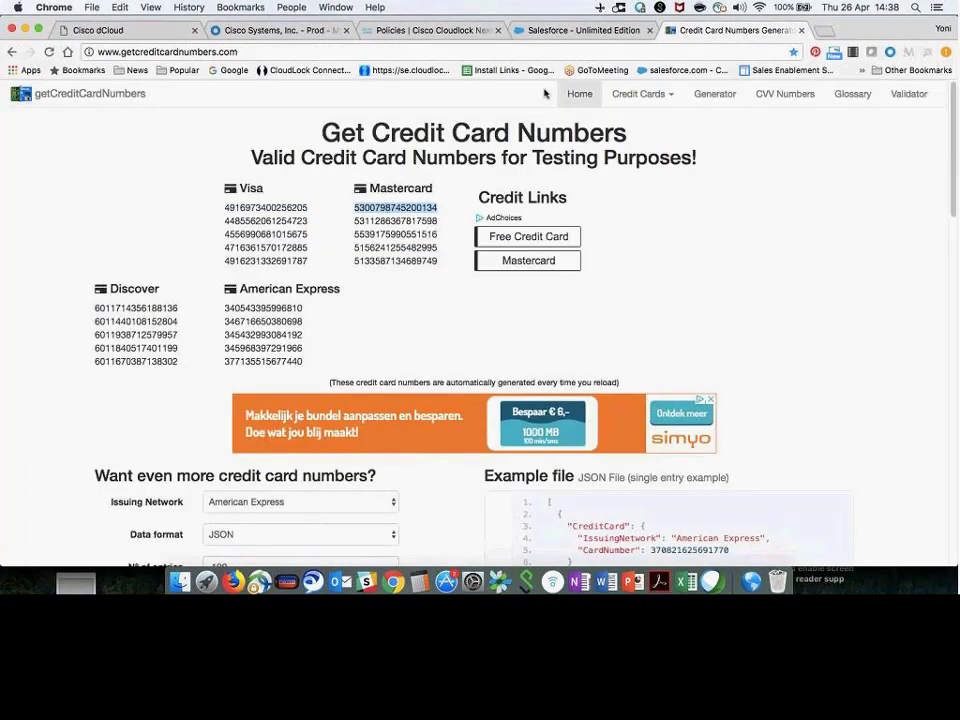
# Start a Salesforce feed post with "CCN -" followed by the copied card number on the same line
pyautogui.click(583, 30)
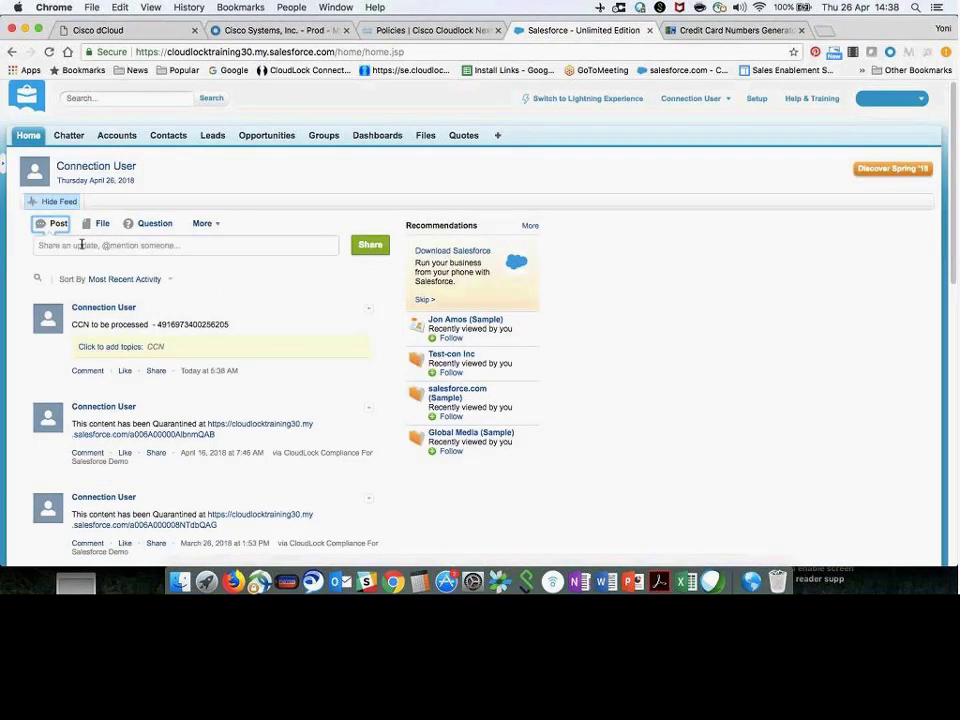
pyautogui.click(82, 245)
pyautogui.write('CC')
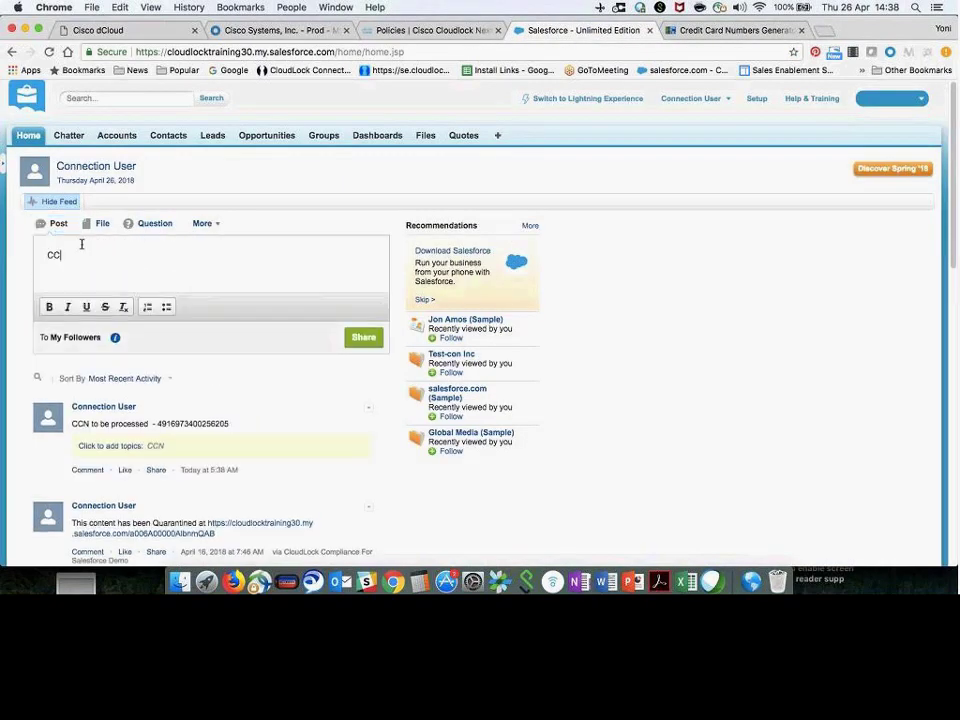
pyautogui.write('N -')
pyautogui.hotkey('ctrl', 'v')
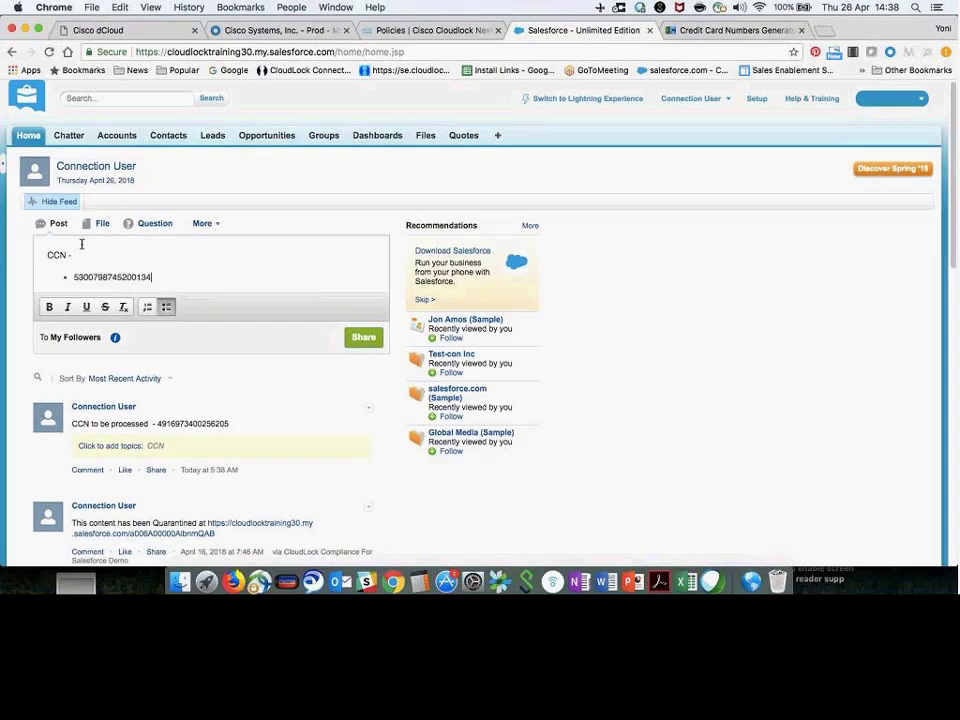
pyautogui.press('BackSpace')
pyautogui.press('BackSpace')
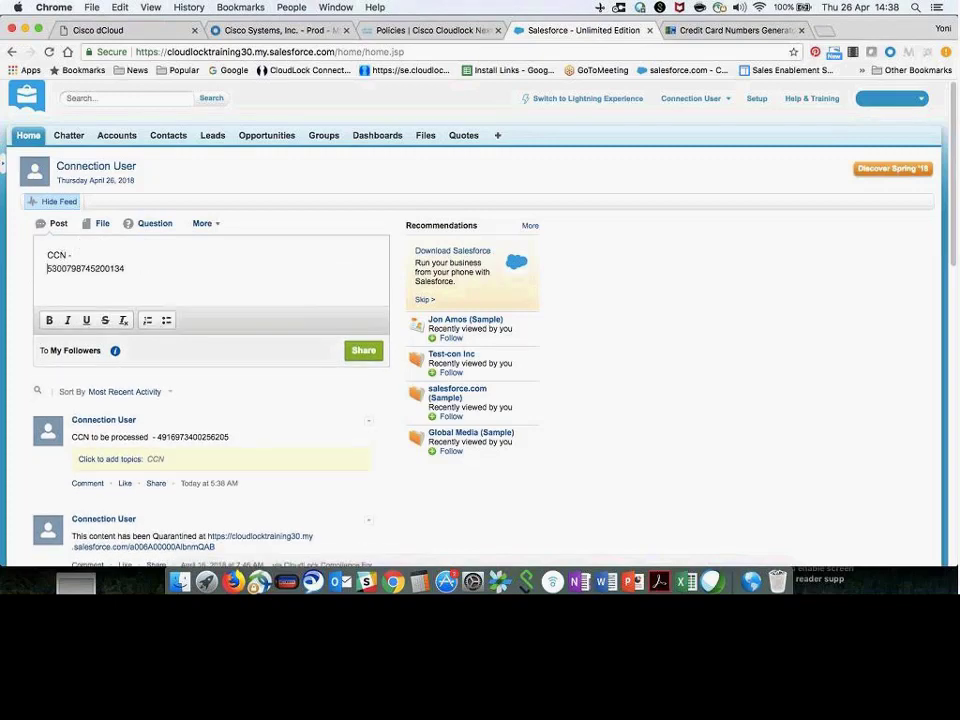
pyautogui.write('5300798745200134')
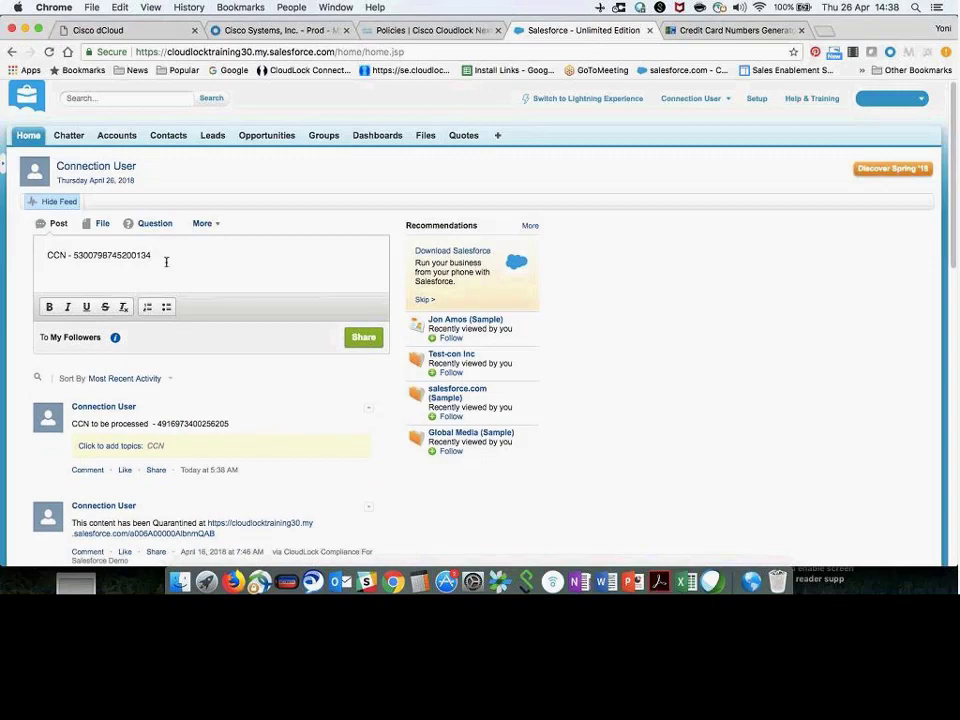
# Append "to be processed" to the post, share it with My Followers and reload the feed
pyautogui.write(' to be processed')
pyautogui.click(169, 256)
pyautogui.press('BackSpace')
pyautogui.click(364, 339)
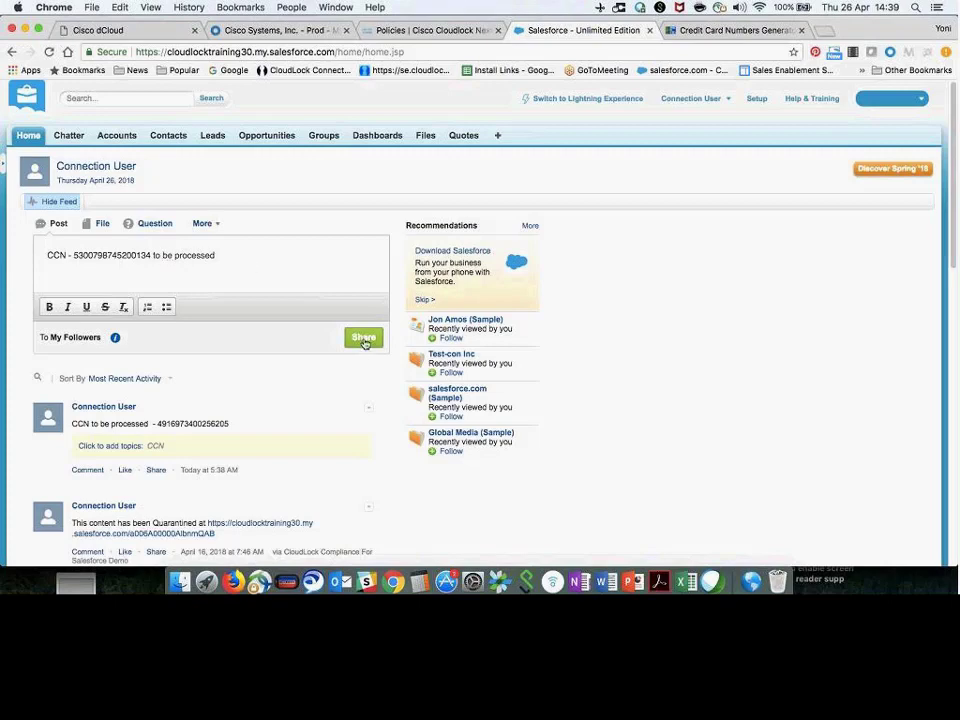
pyautogui.click(364, 339)
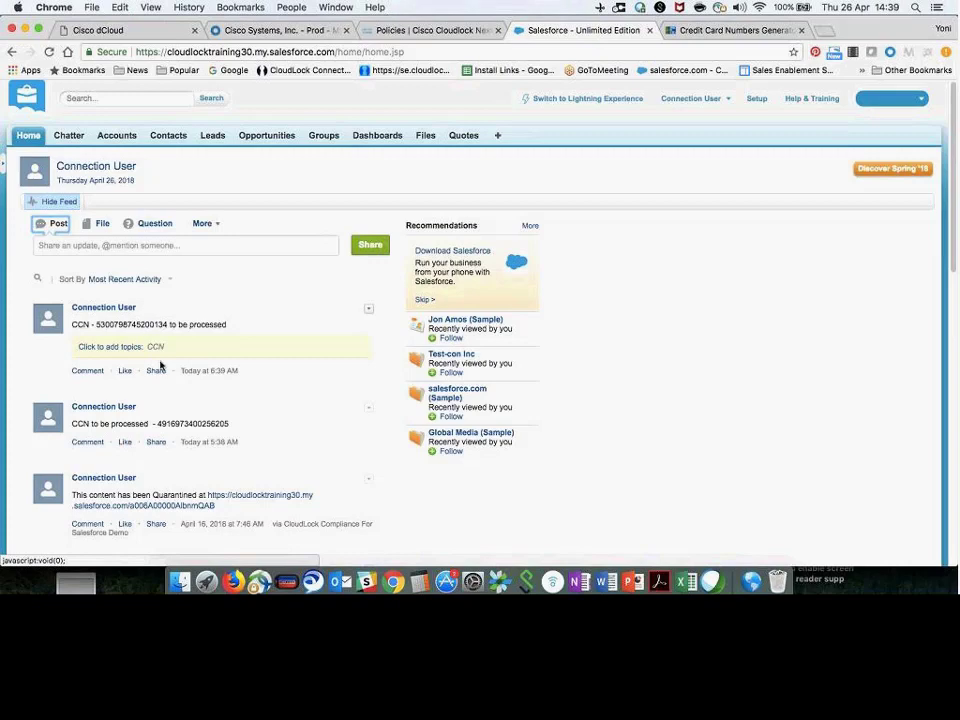
pyautogui.click(48, 51)
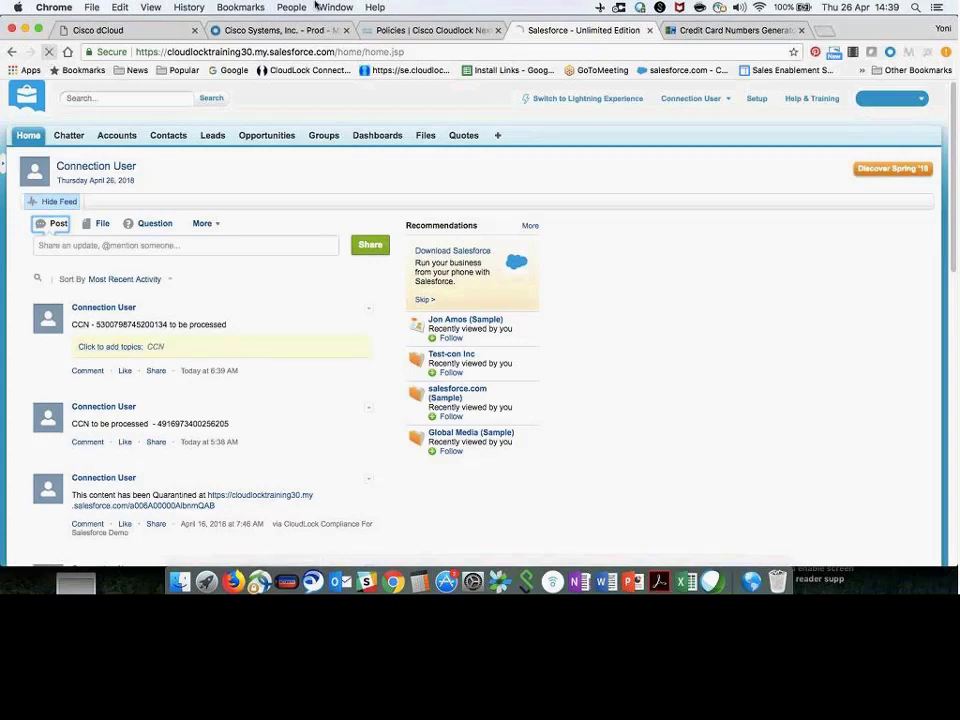
# Open the Credit Card Number policy's detection criteria in Cloudlock and view the available match thresholds
pyautogui.click(420, 30)
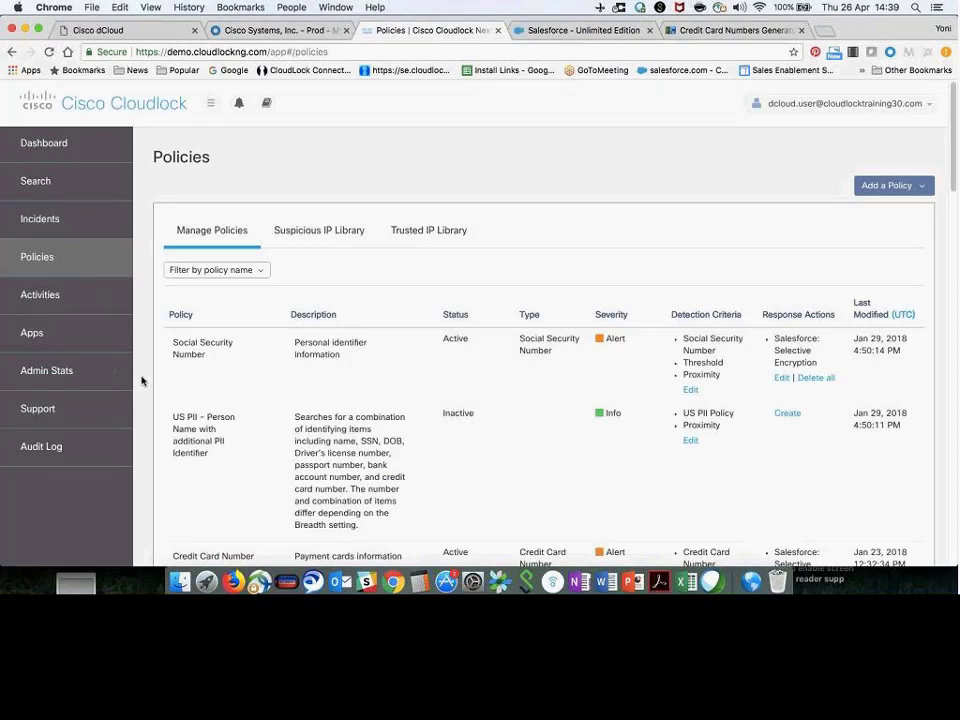
pyautogui.scroll(-5, 142, 381)
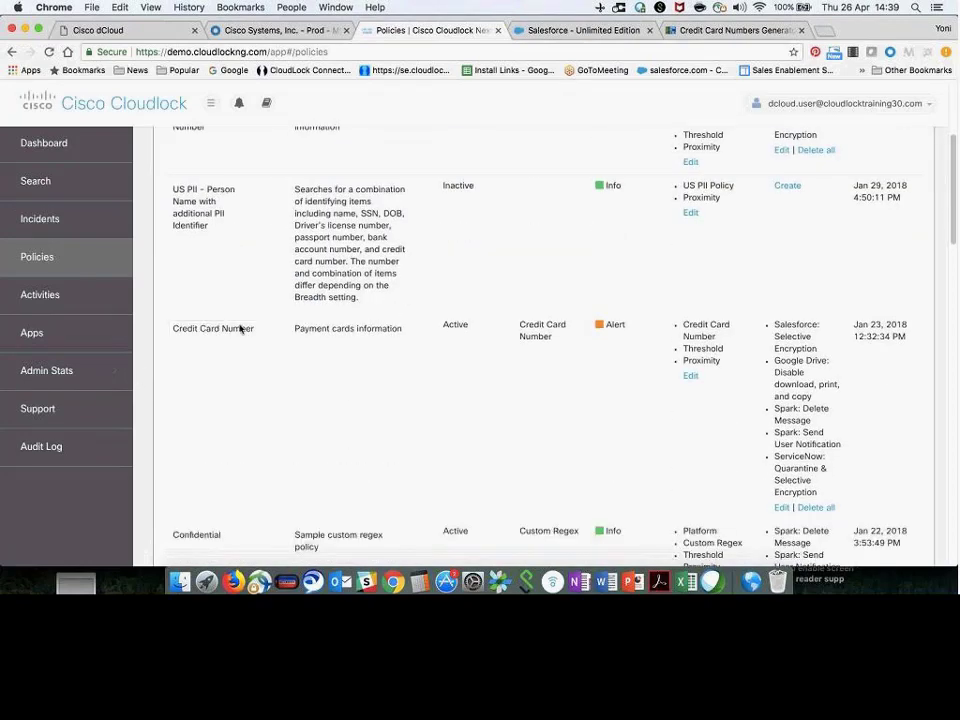
pyautogui.click(690, 376)
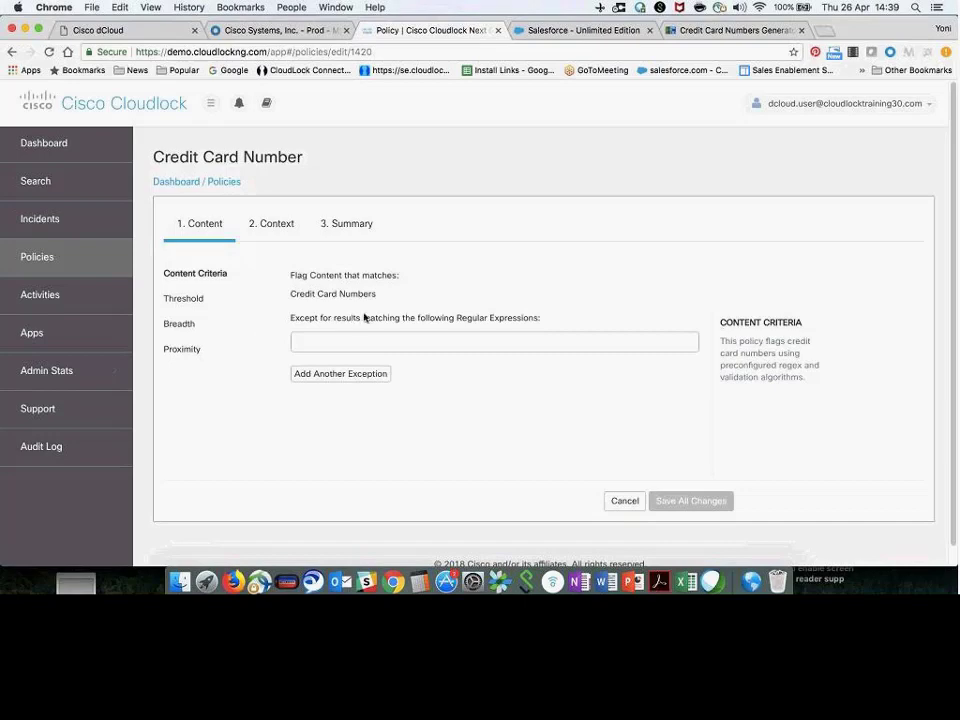
pyautogui.click(197, 300)
pyautogui.click(369, 296)
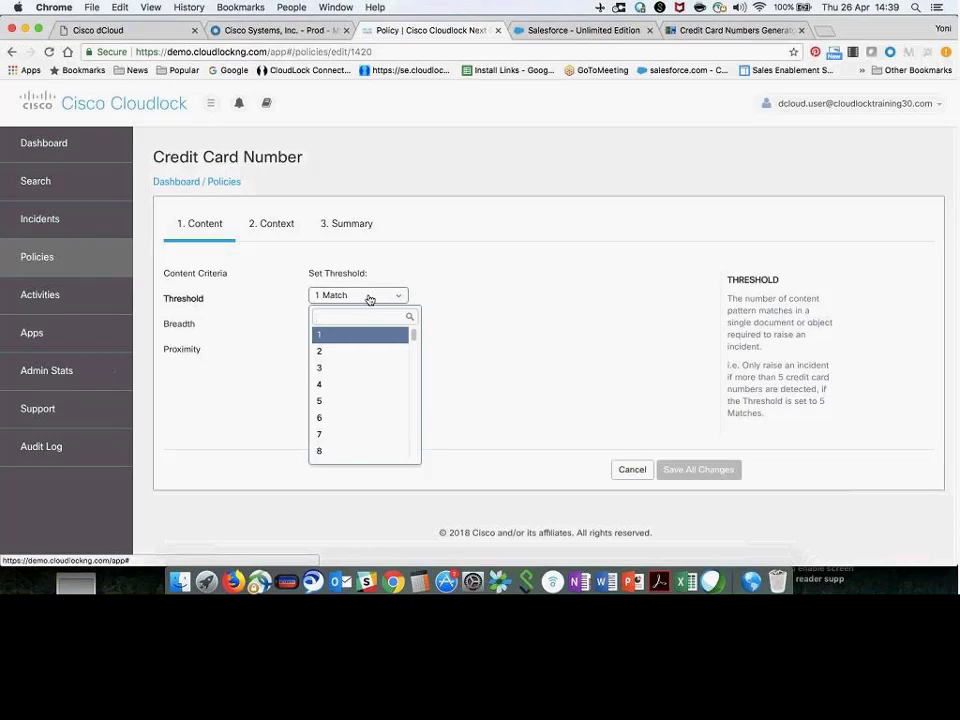
# Enter amex|mastercard as the proximity expression of the Credit Card Number policy
pyautogui.click(186, 349)
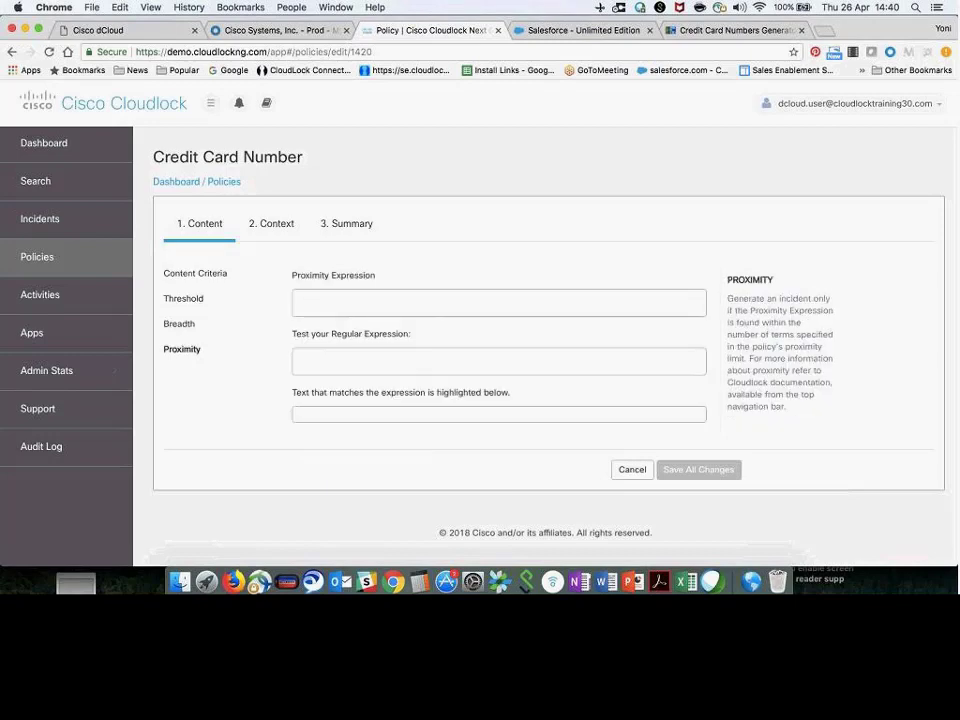
pyautogui.click(309, 300)
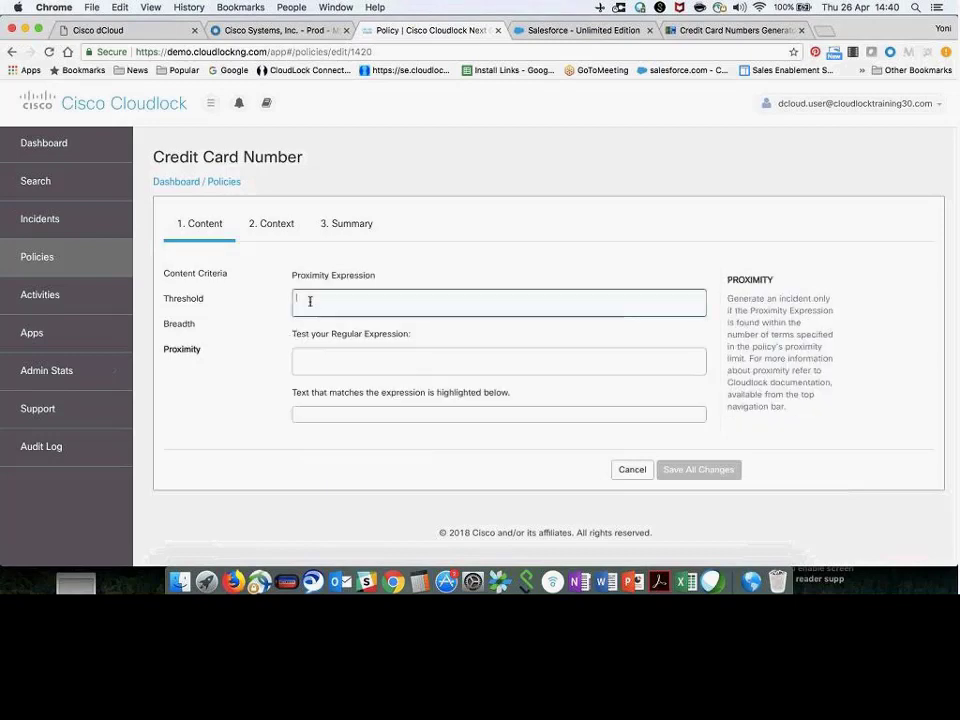
pyautogui.write('amex|')
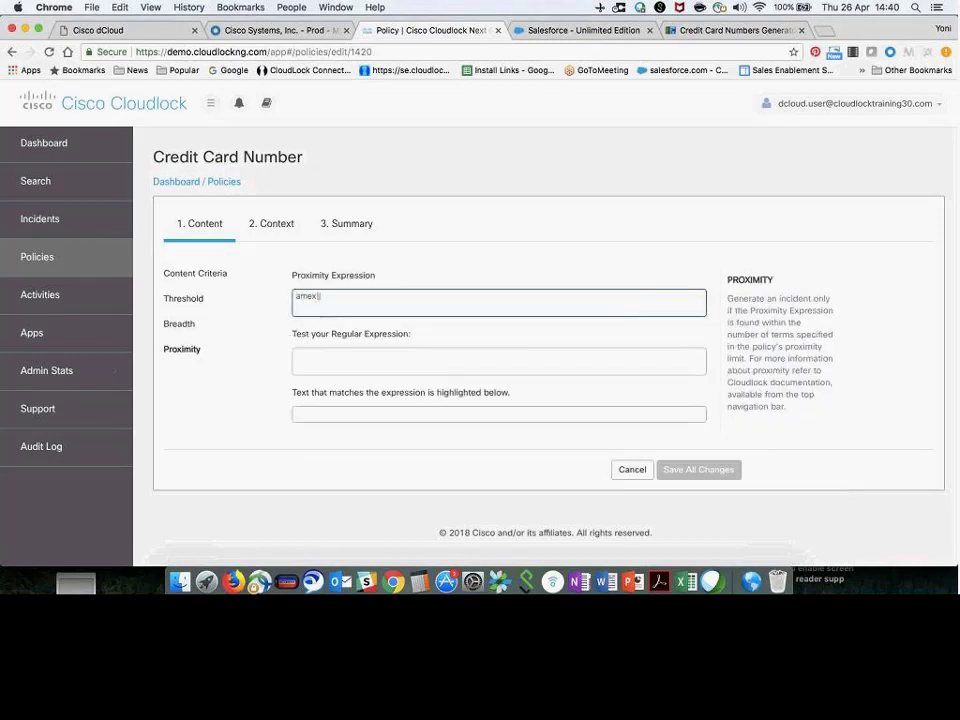
pyautogui.write('mastercard')
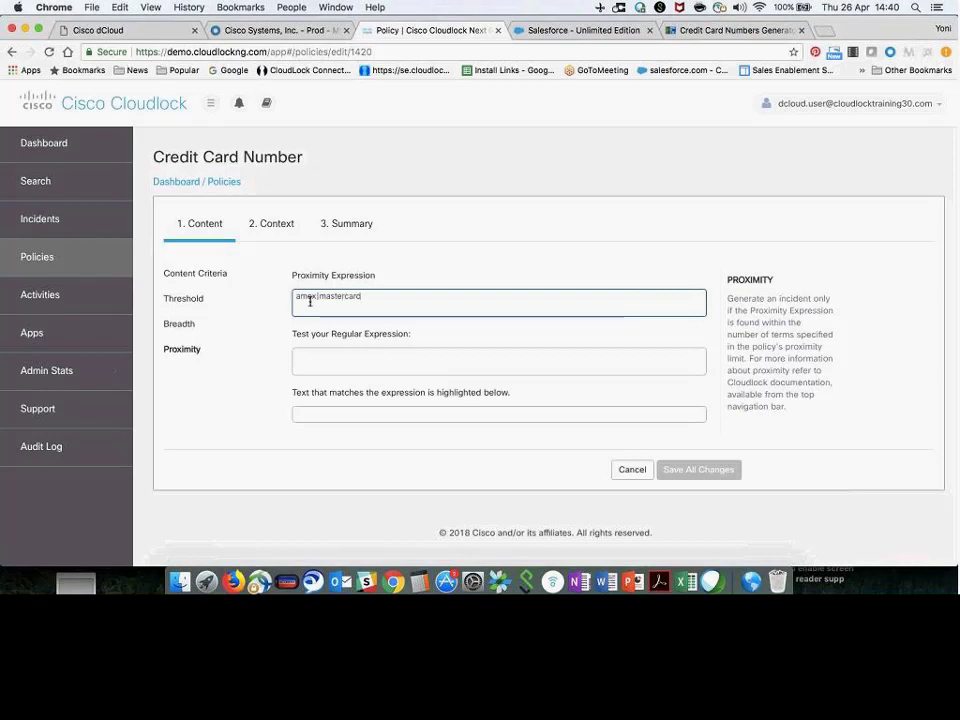
# Review the policy's context criteria for platform, file type, ownership and exposure
pyautogui.click(283, 226)
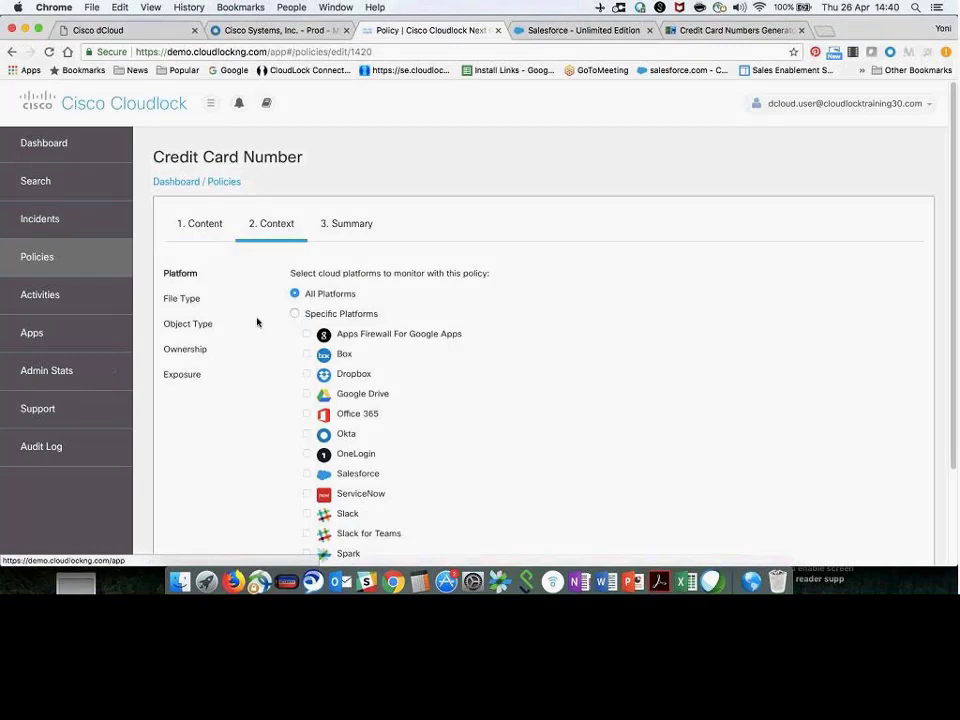
pyautogui.scroll(-2, 195, 239)
pyautogui.click(182, 235)
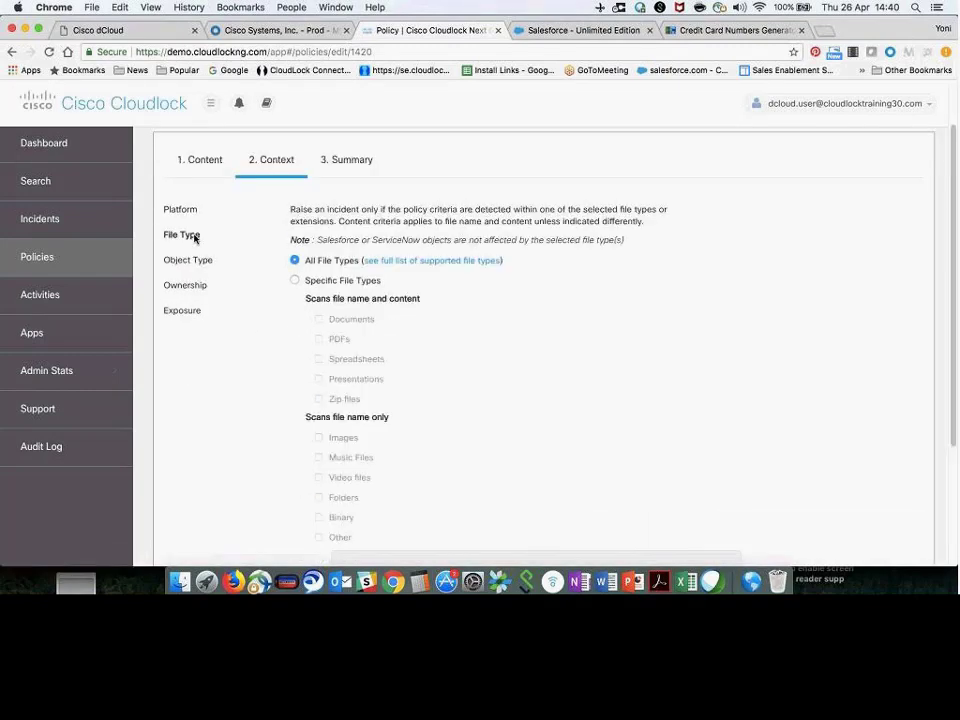
pyautogui.click(187, 286)
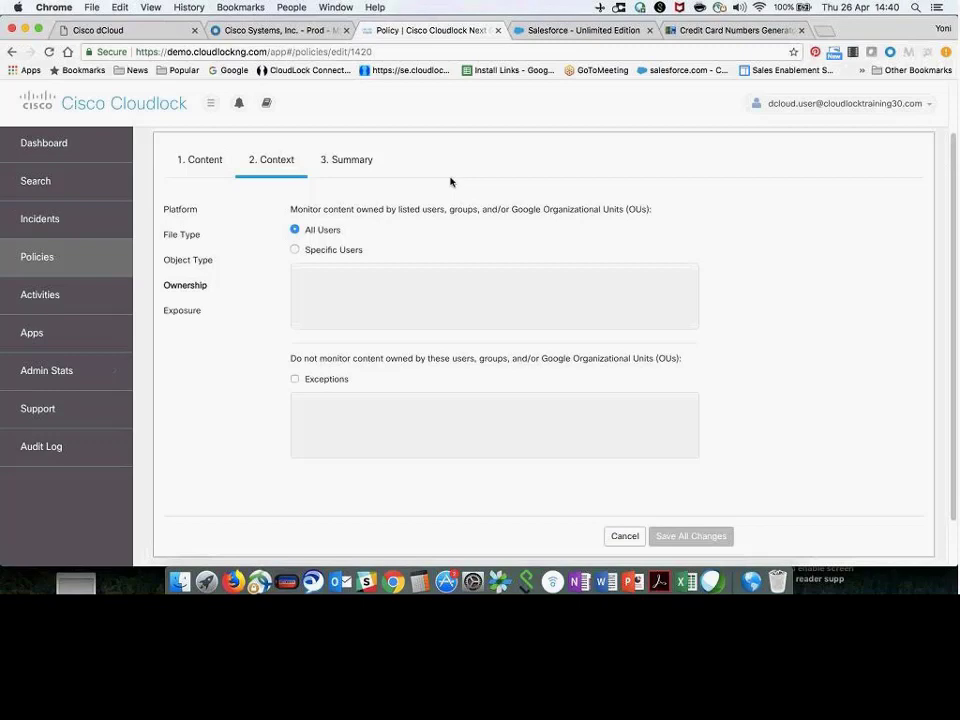
pyautogui.click(185, 310)
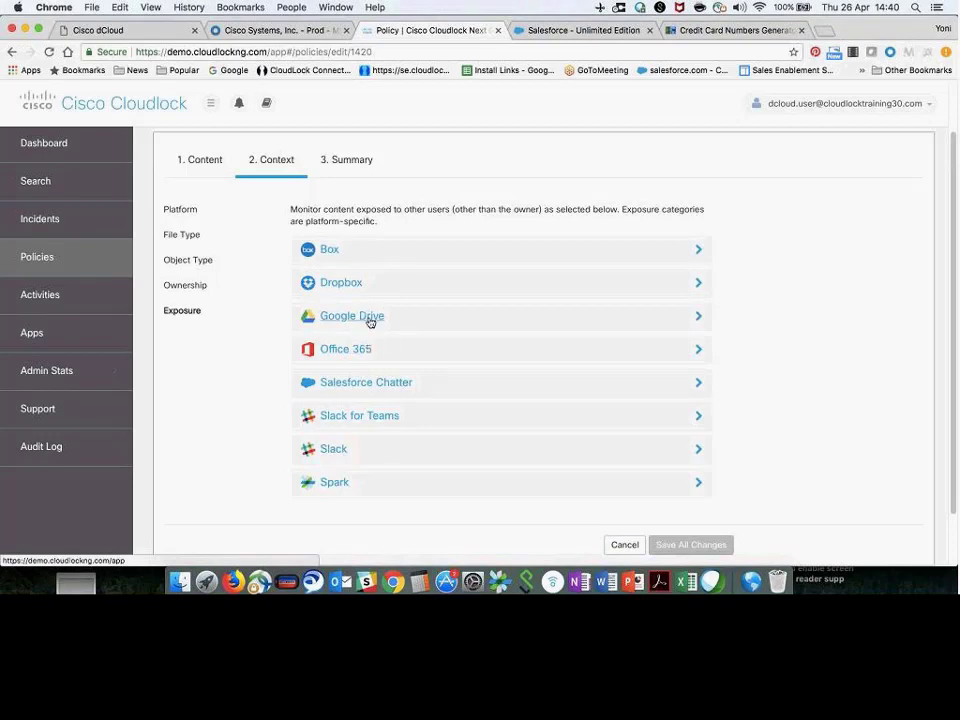
# Limit the Office 365 exposure criteria to specific shares with the domains gmail.com, hotmail.com and yahoo.com
pyautogui.click(350, 350)
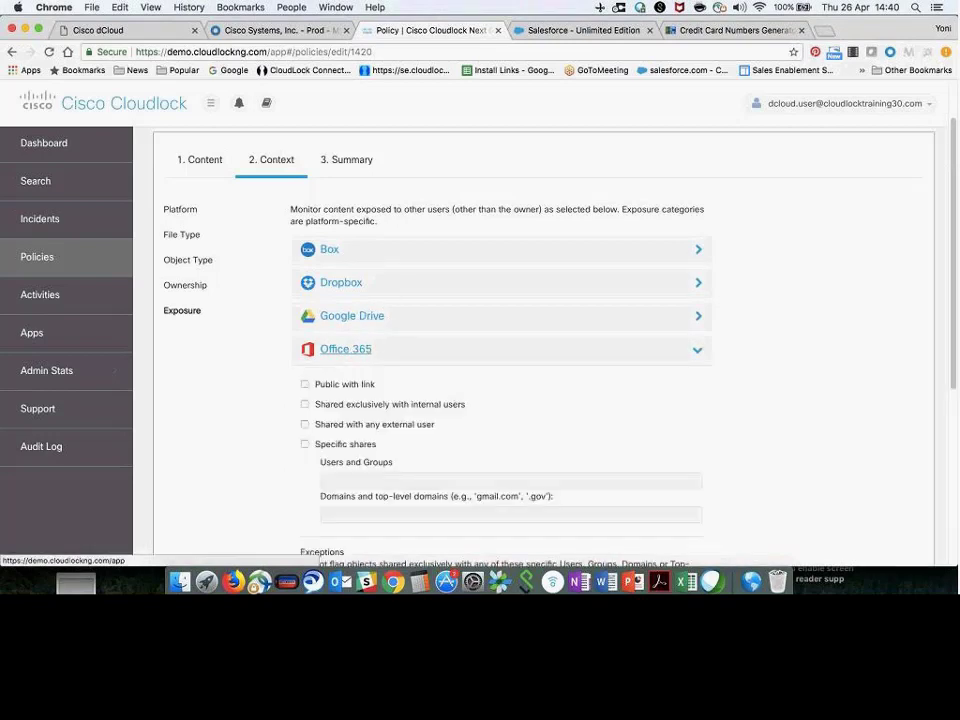
pyautogui.scroll(-1, 523, 401)
pyautogui.scroll(-5, 544, 403)
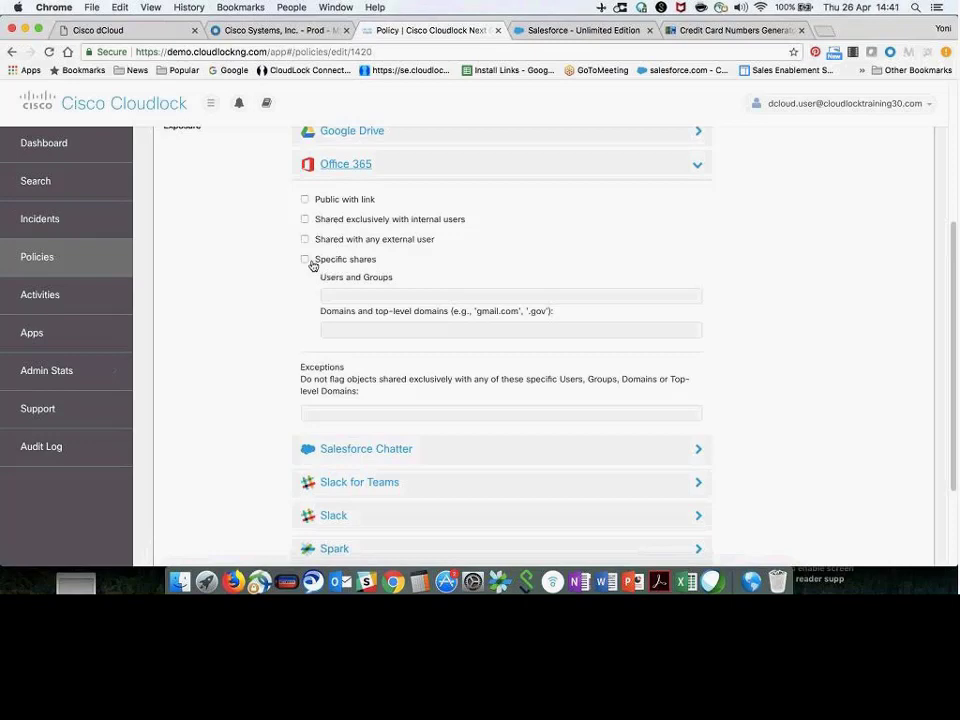
pyautogui.click(305, 259)
pyautogui.click(349, 328)
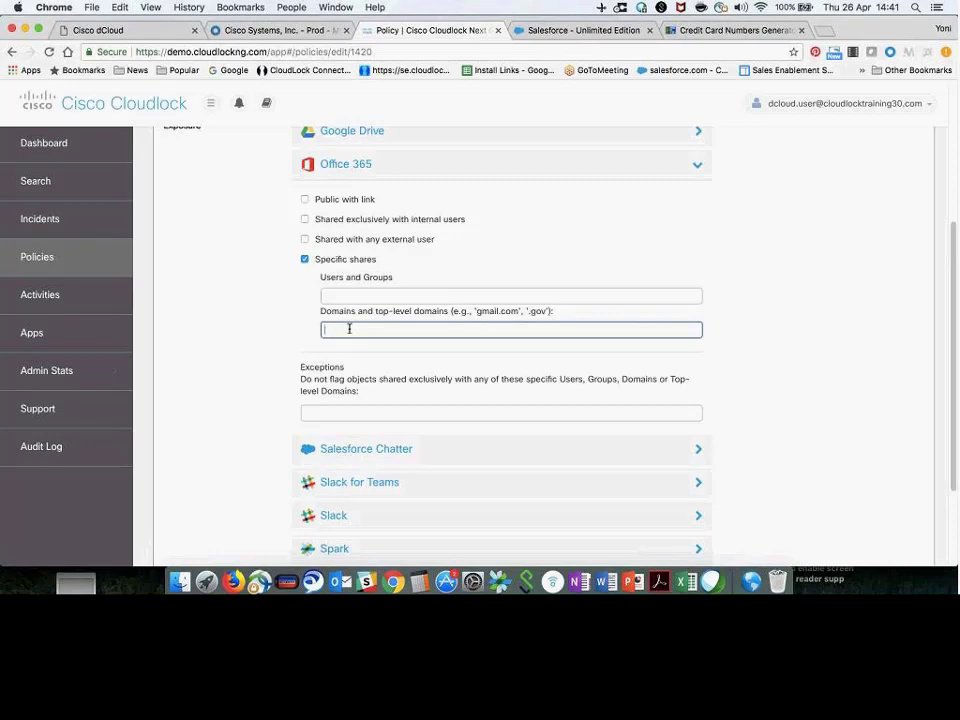
pyautogui.write('gmail.com,hotmail.com')
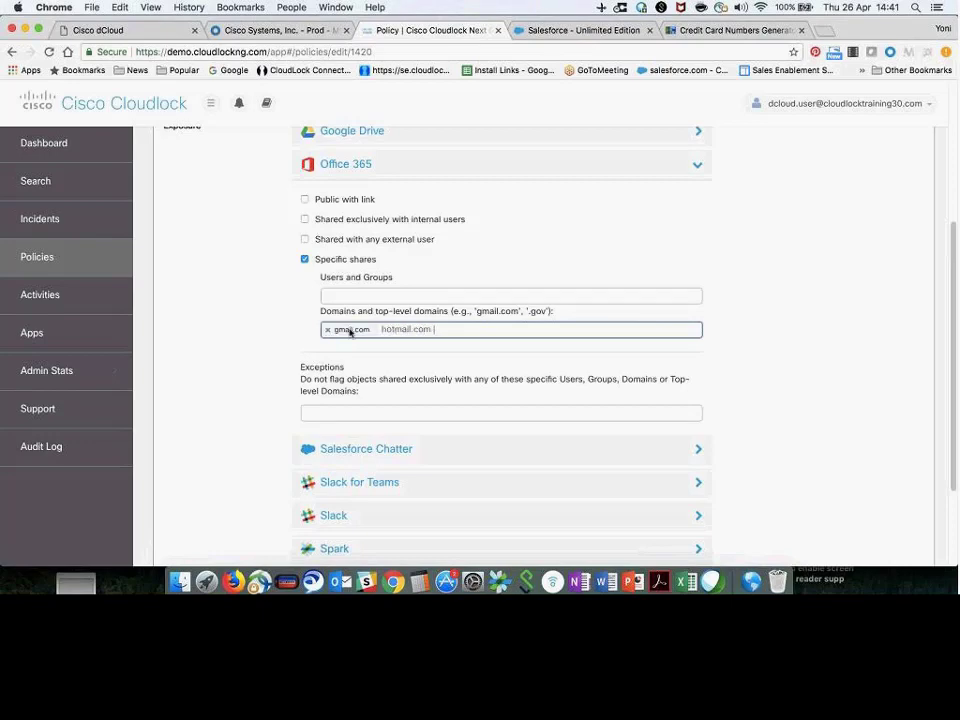
pyautogui.write(',yahoo.com,')
pyautogui.scroll(5, 394, 281)
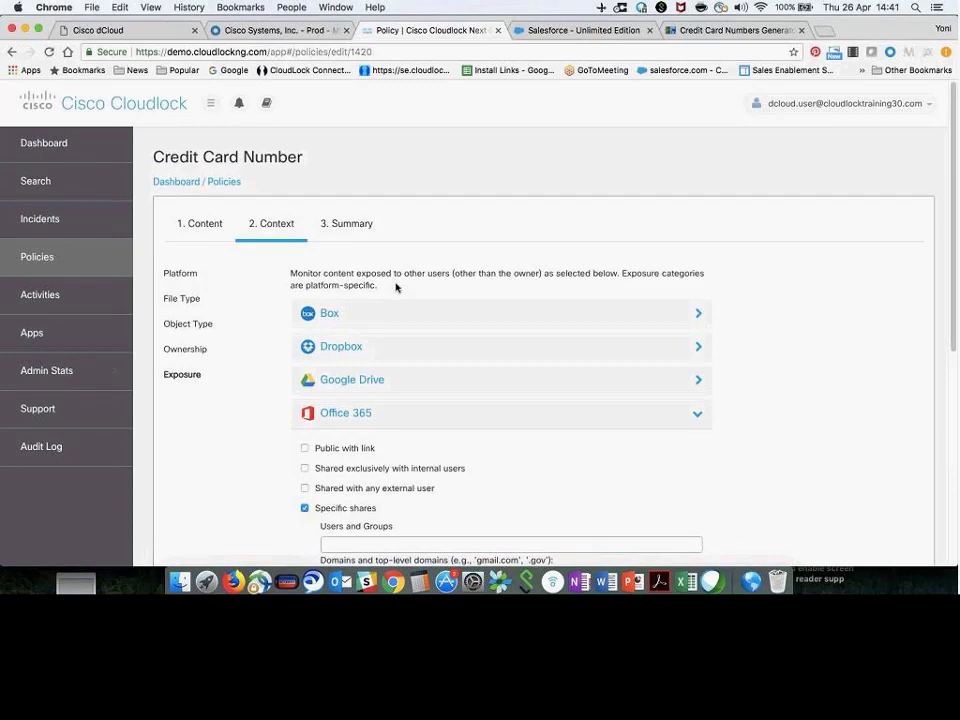
# Open the Incidents page and filter the Salesforce incident list by the Credit Card Number policy
pyautogui.click(30, 220)
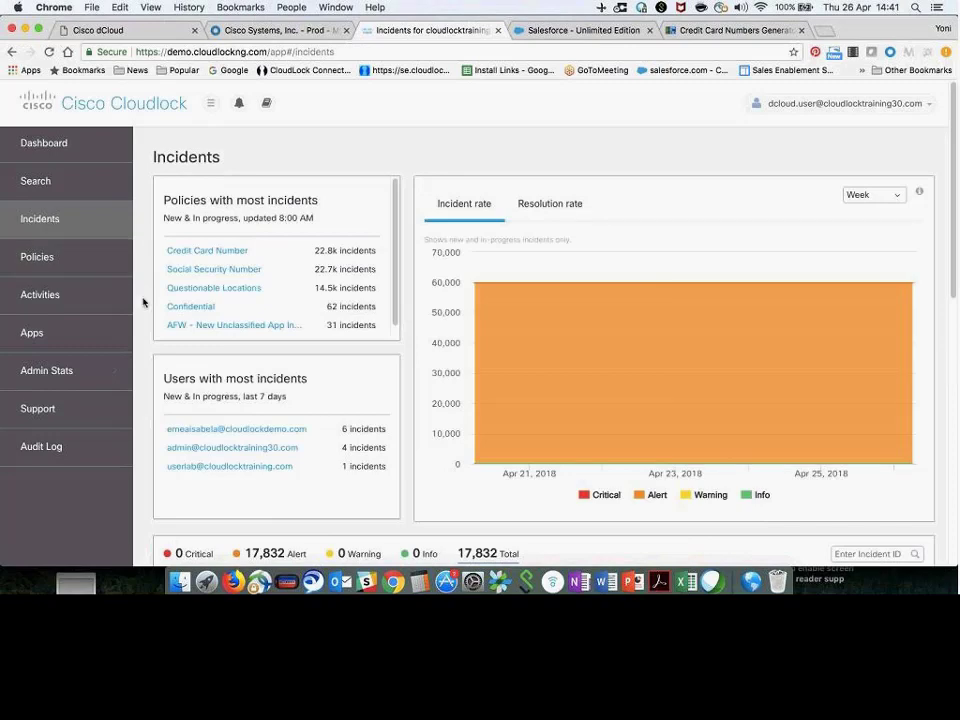
pyautogui.scroll(-2, 143, 302)
pyautogui.scroll(-5, 143, 302)
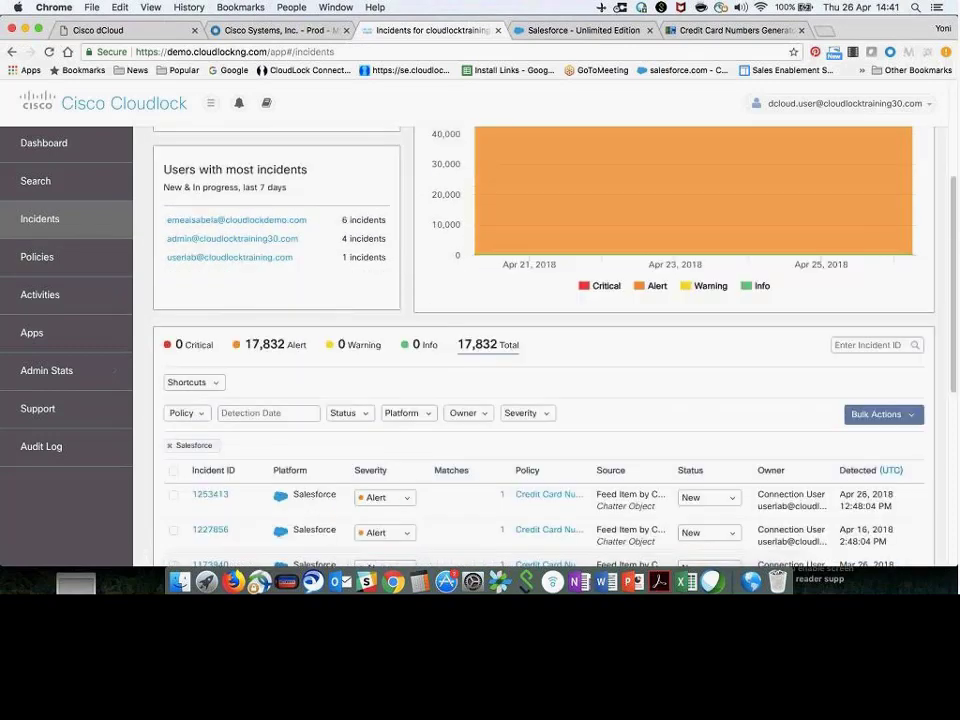
pyautogui.scroll(-8, 143, 302)
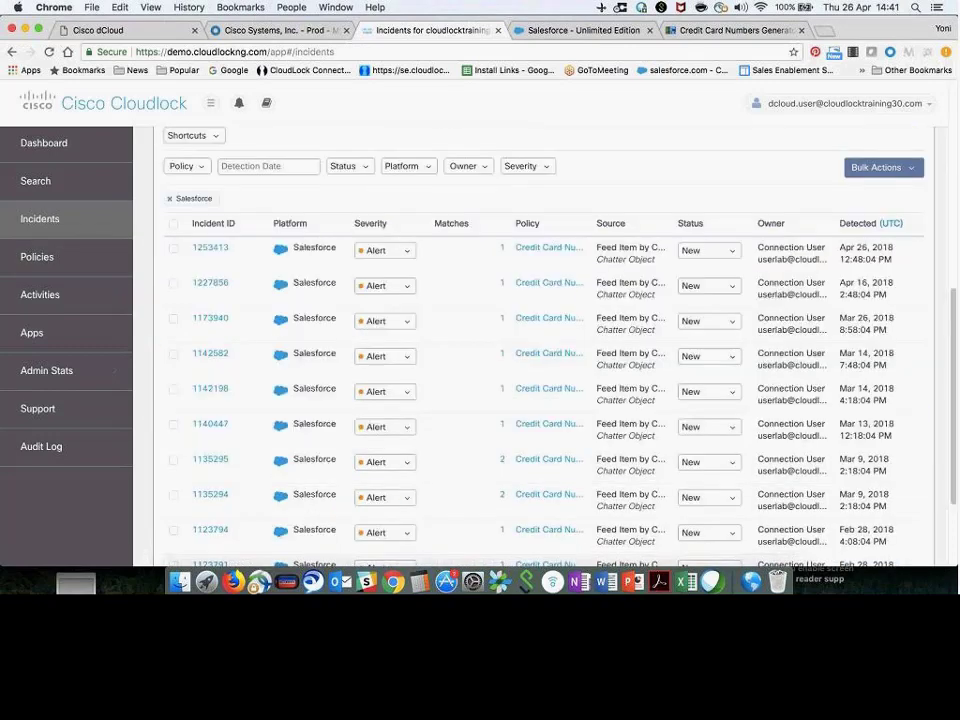
pyautogui.click(188, 176)
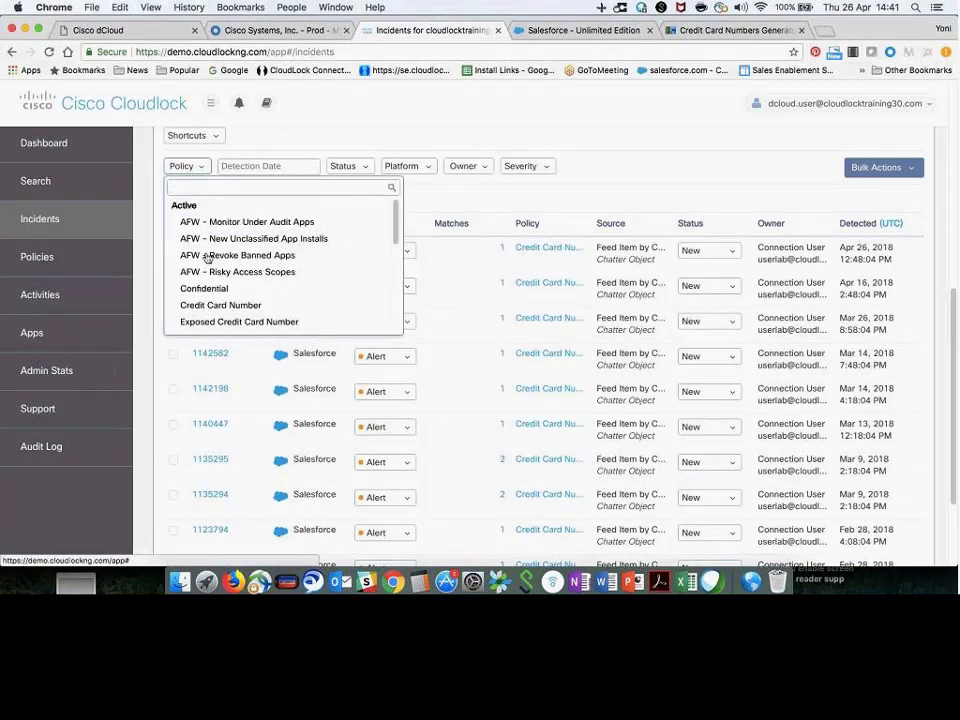
pyautogui.click(205, 305)
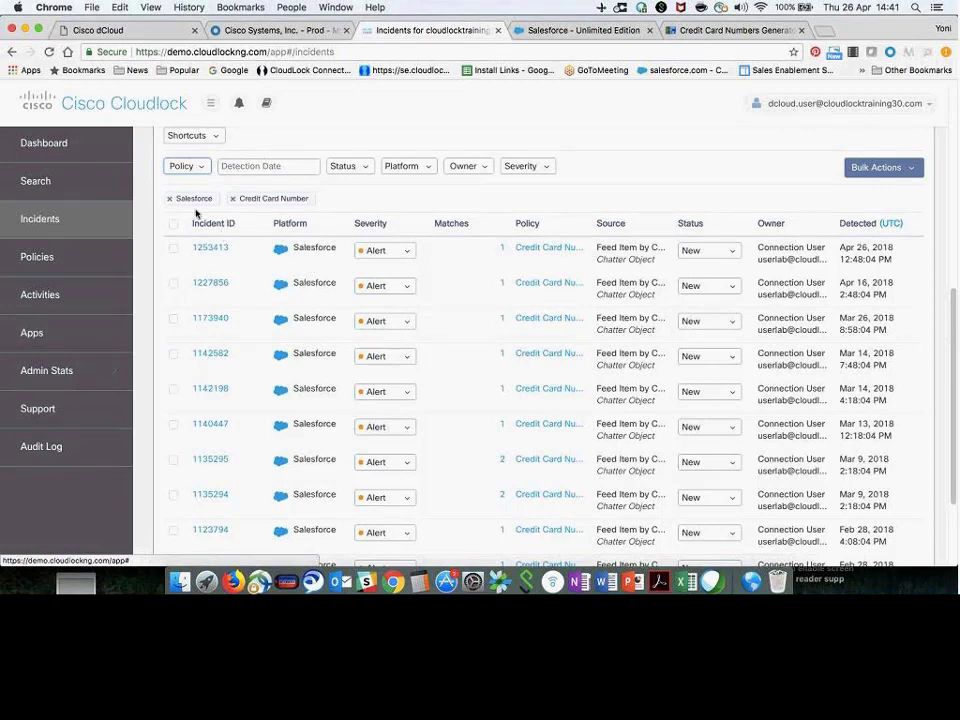
# Inspect the Platform and Owner filters of the incident list without applying either
pyautogui.click(413, 167)
pyautogui.scroll(-2, 430, 260)
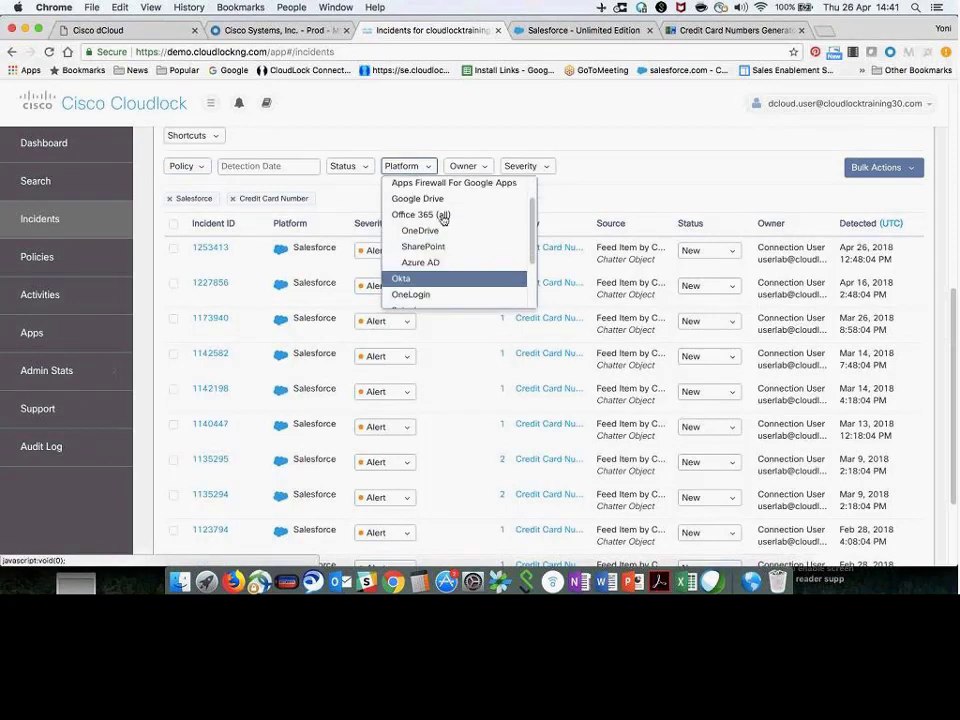
pyautogui.click(465, 167)
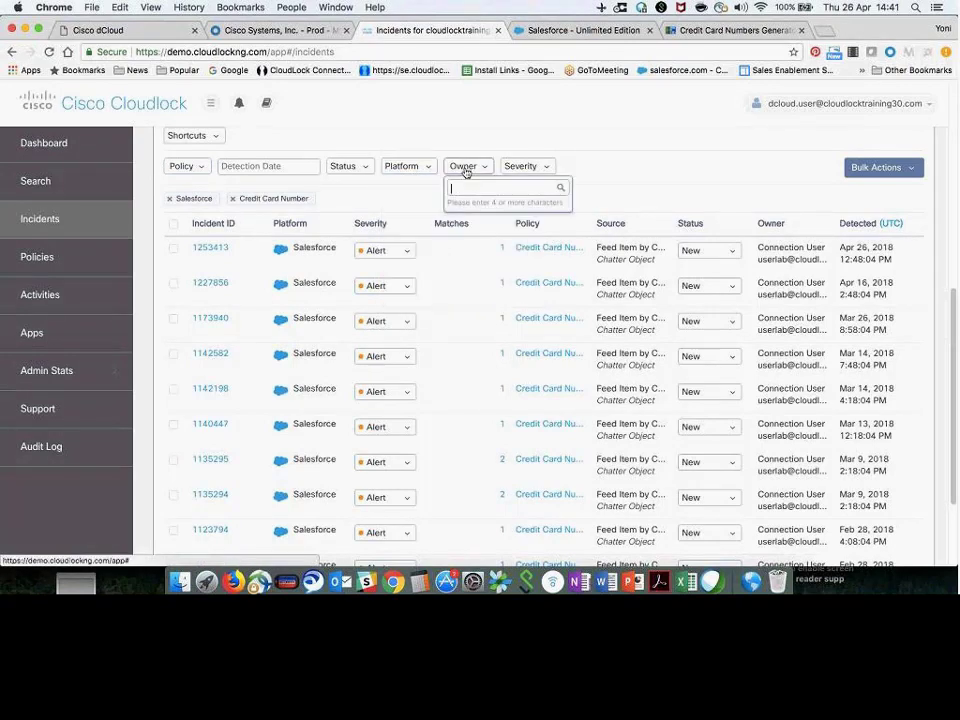
# Check the Severity filter options, and open the newest Salesforce Credit Card Number incident to review its details and matches
pyautogui.click(526, 167)
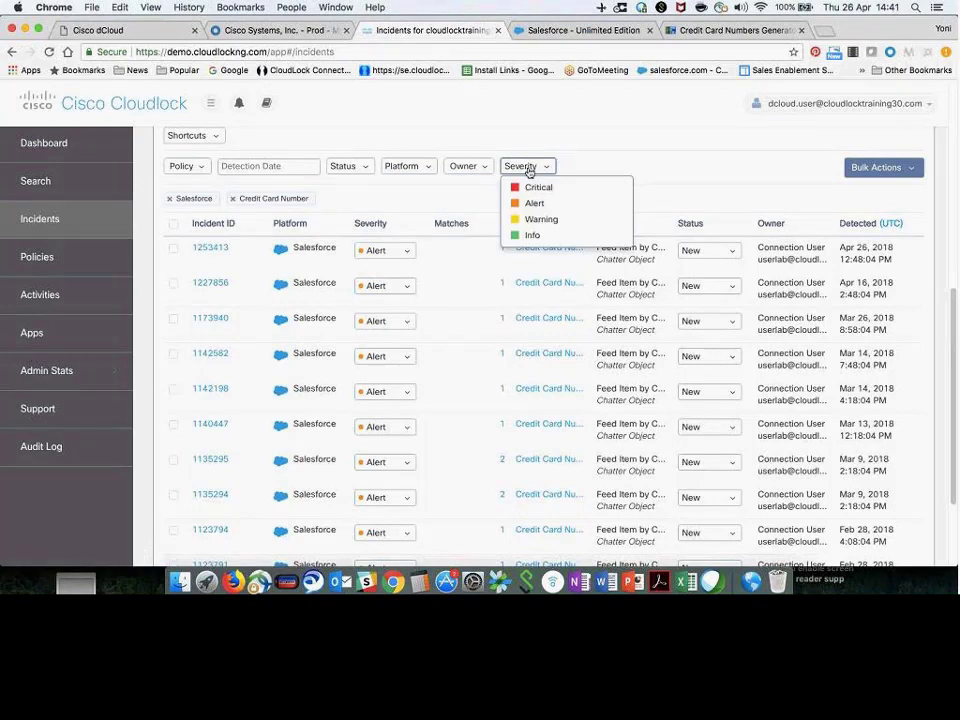
pyautogui.click(675, 191)
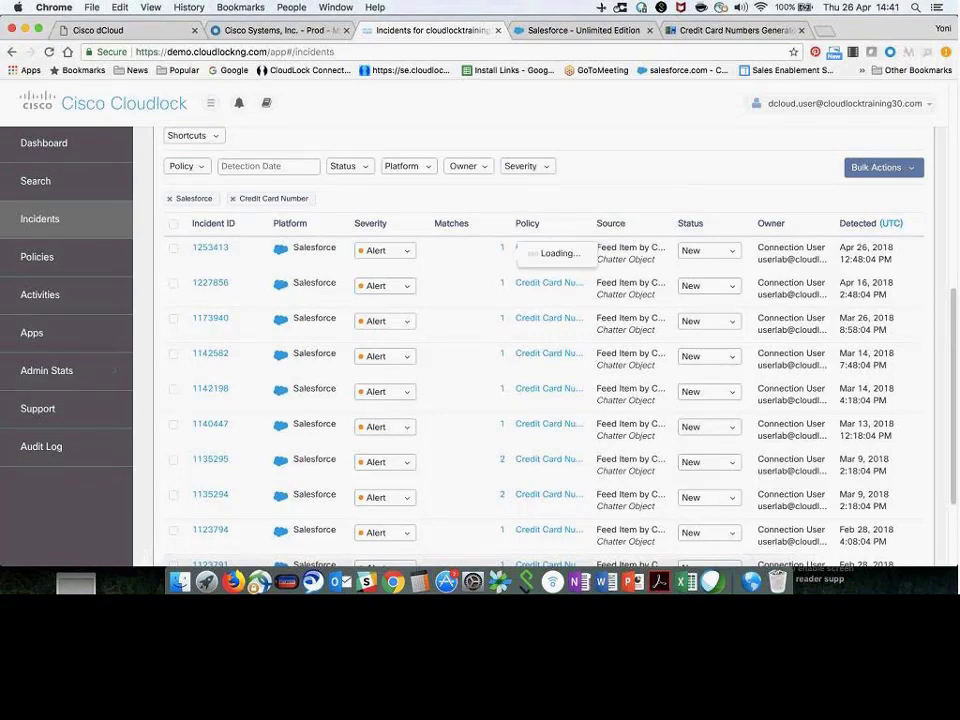
pyautogui.click(214, 251)
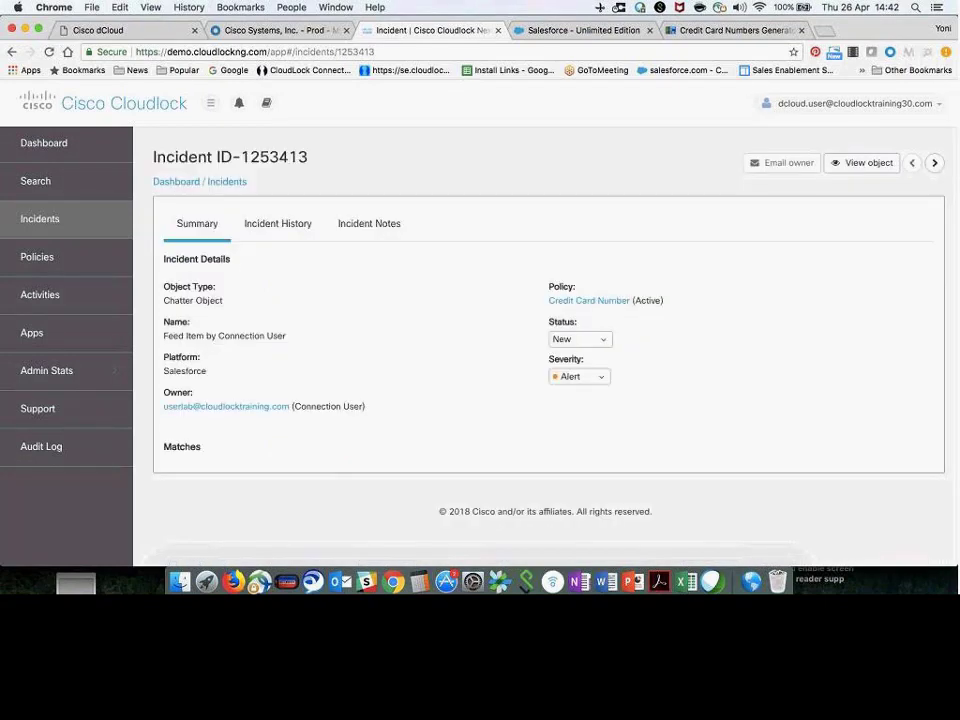
pyautogui.scroll(-2, 296, 367)
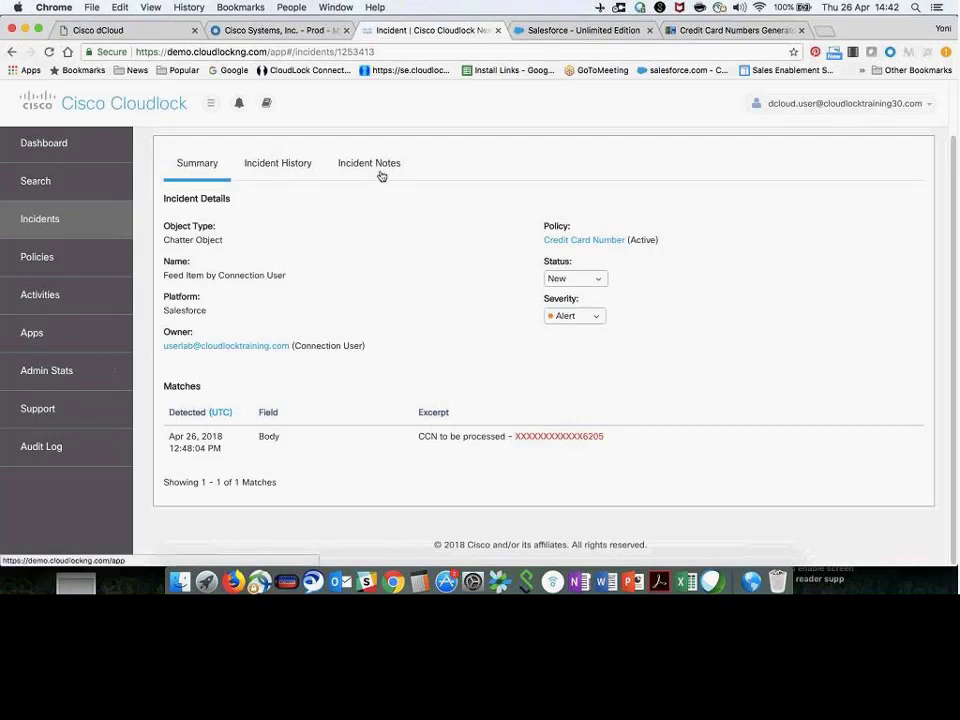
# Go to the Policies page, start adding a predefined policy and inspect the industry options, keeping All Industries
pyautogui.click(45, 258)
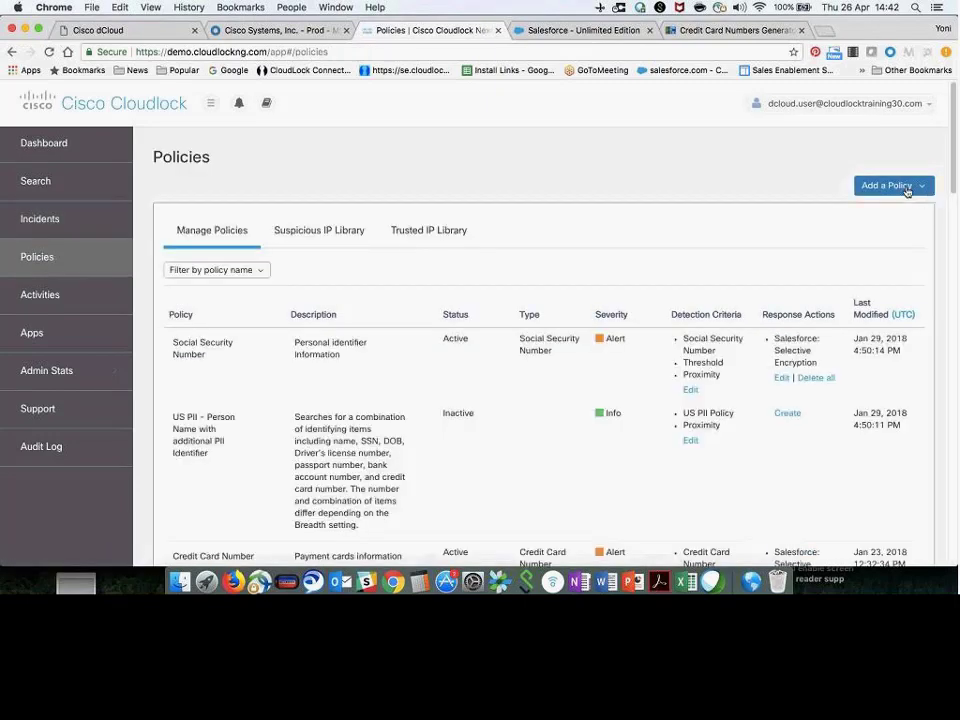
pyautogui.click(906, 188)
pyautogui.click(870, 209)
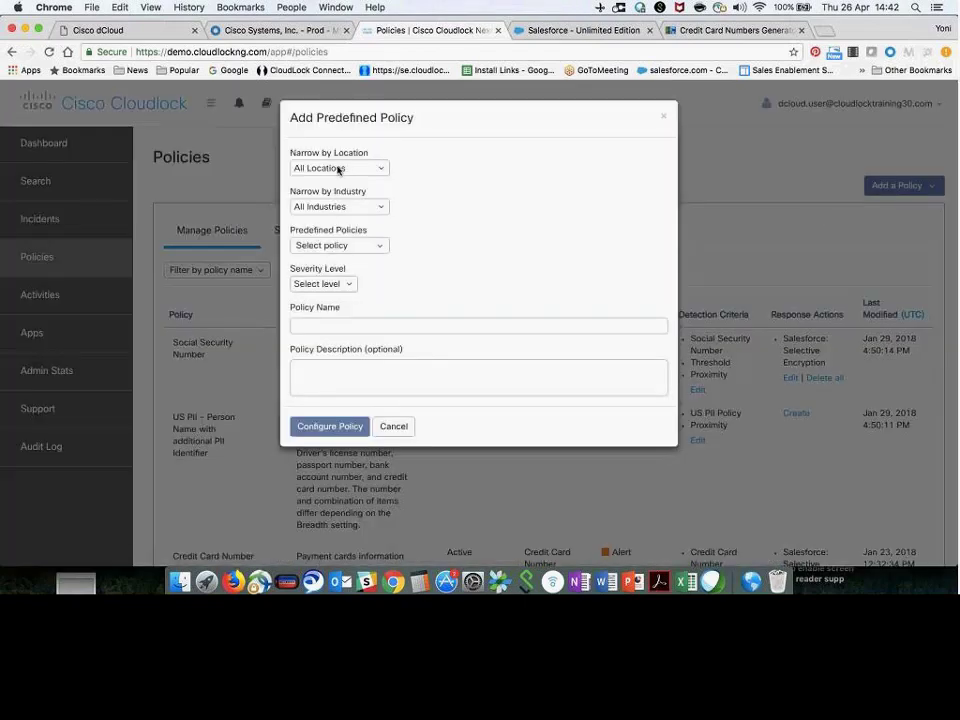
pyautogui.click(340, 207)
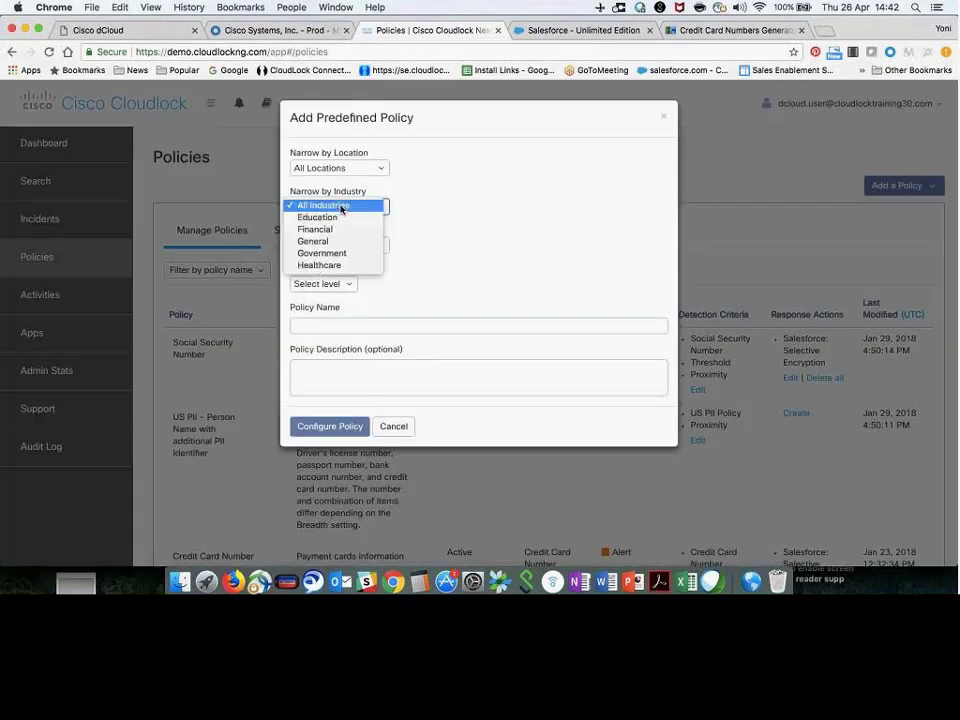
pyautogui.click(341, 206)
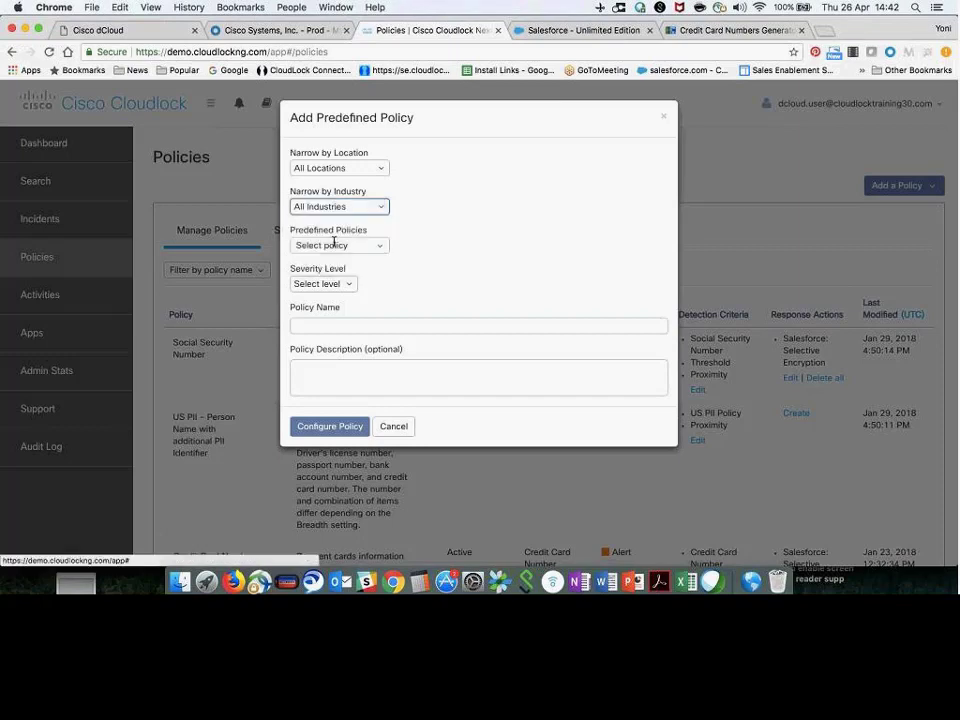
# Browse the list of available predefined policies and dismiss the form without adding one
pyautogui.click(334, 245)
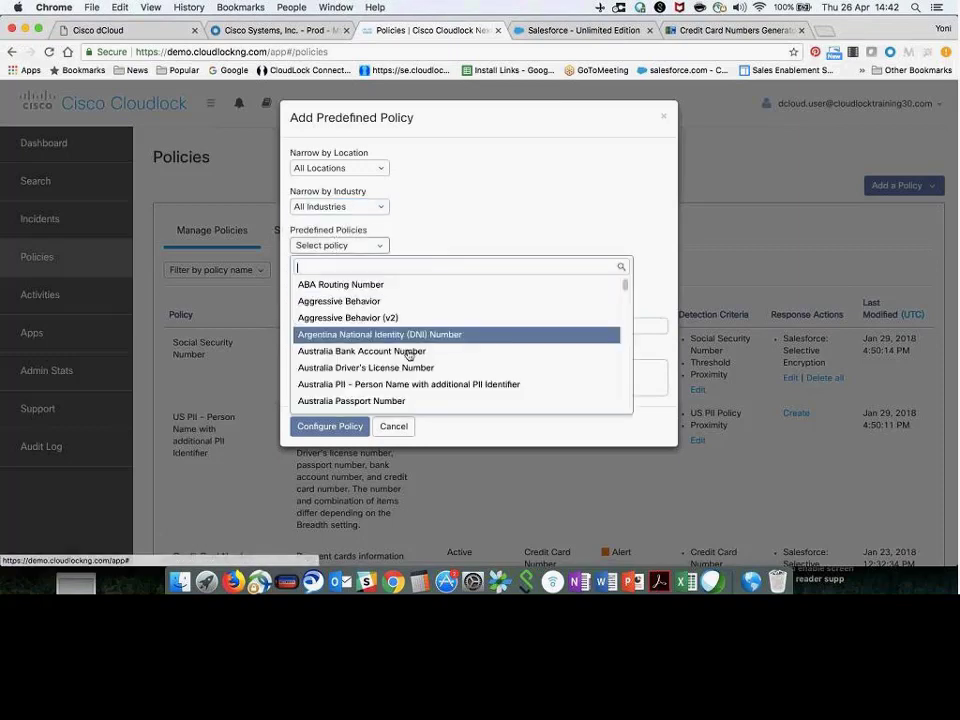
pyautogui.scroll(-5, 364, 360)
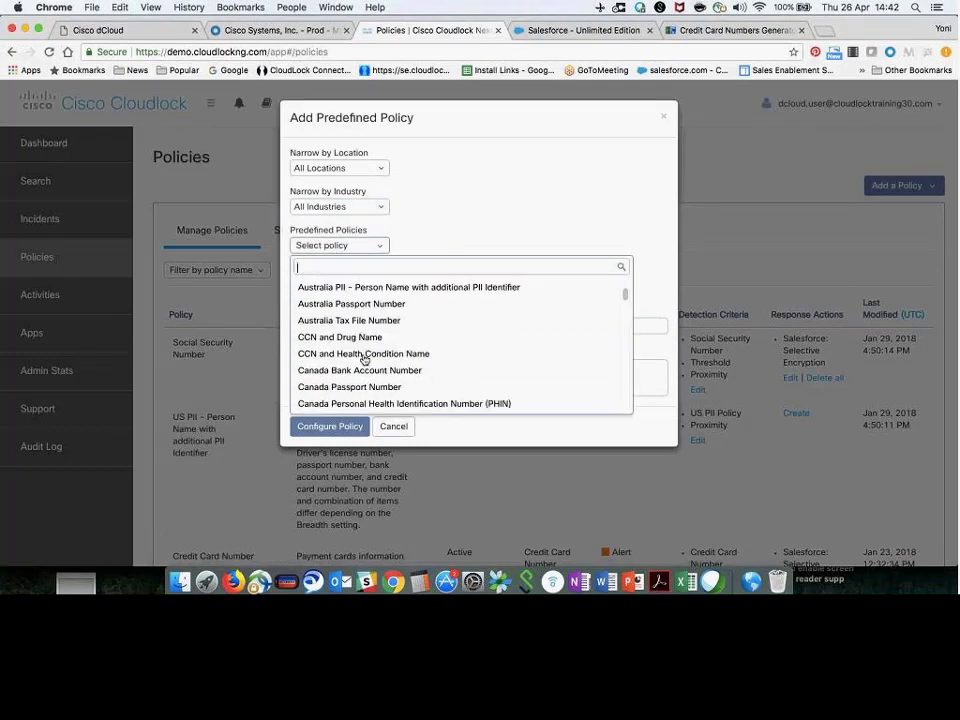
pyautogui.scroll(-10, 364, 360)
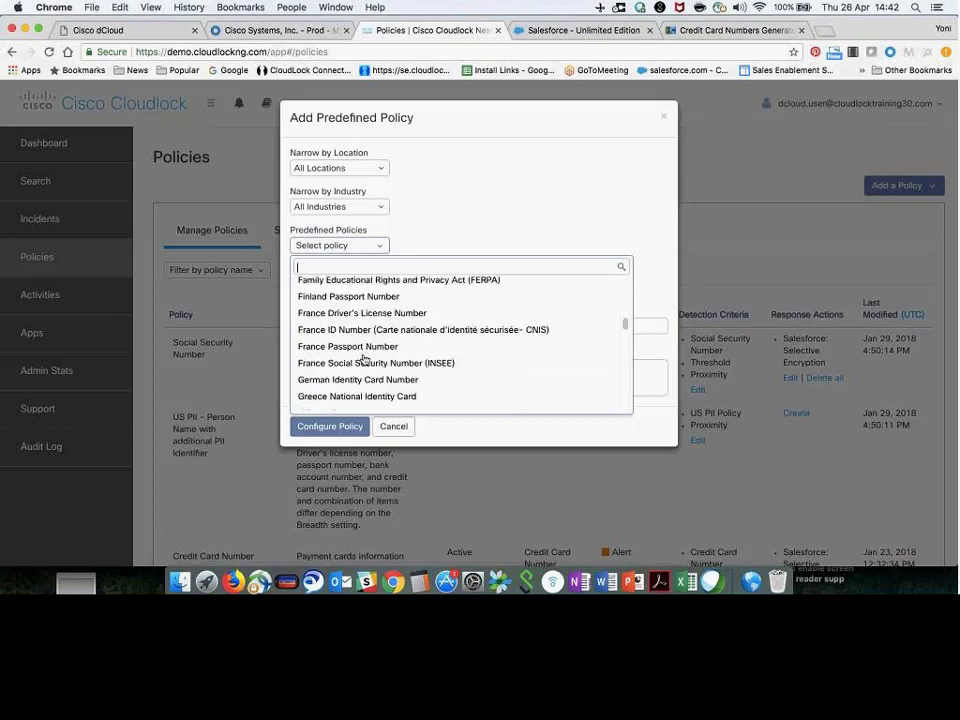
pyautogui.scroll(-3, 364, 360)
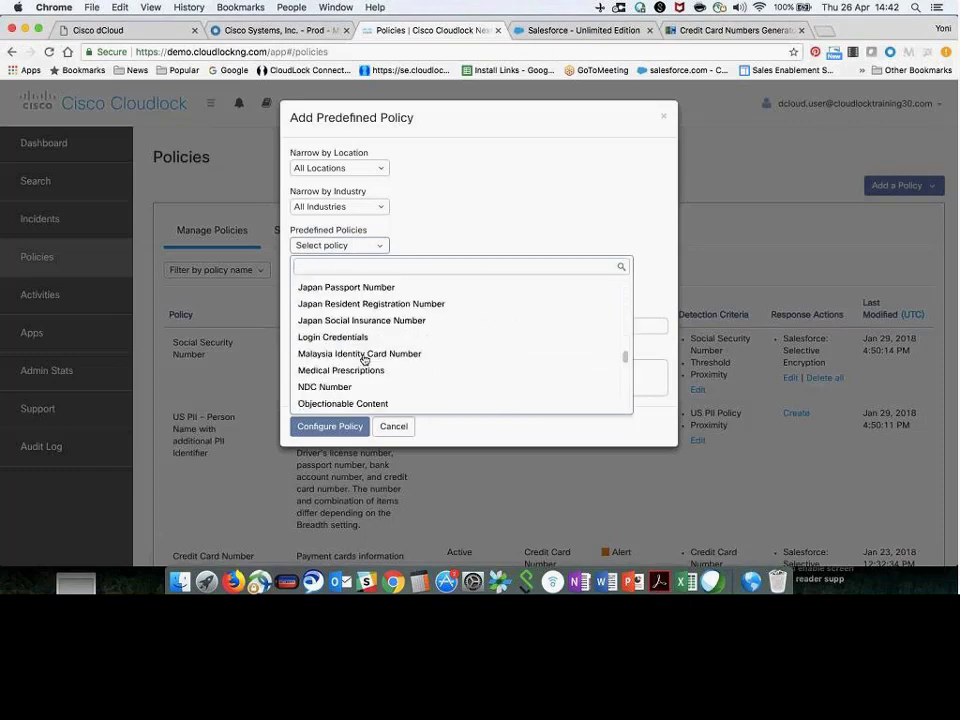
pyautogui.scroll(-5, 364, 360)
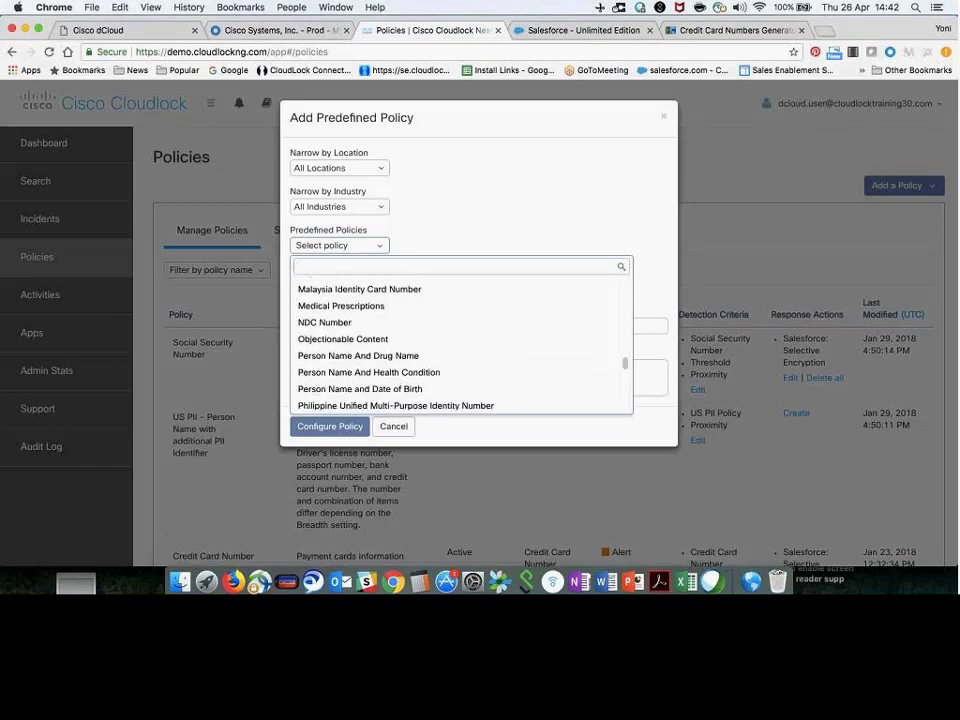
pyautogui.click(707, 246)
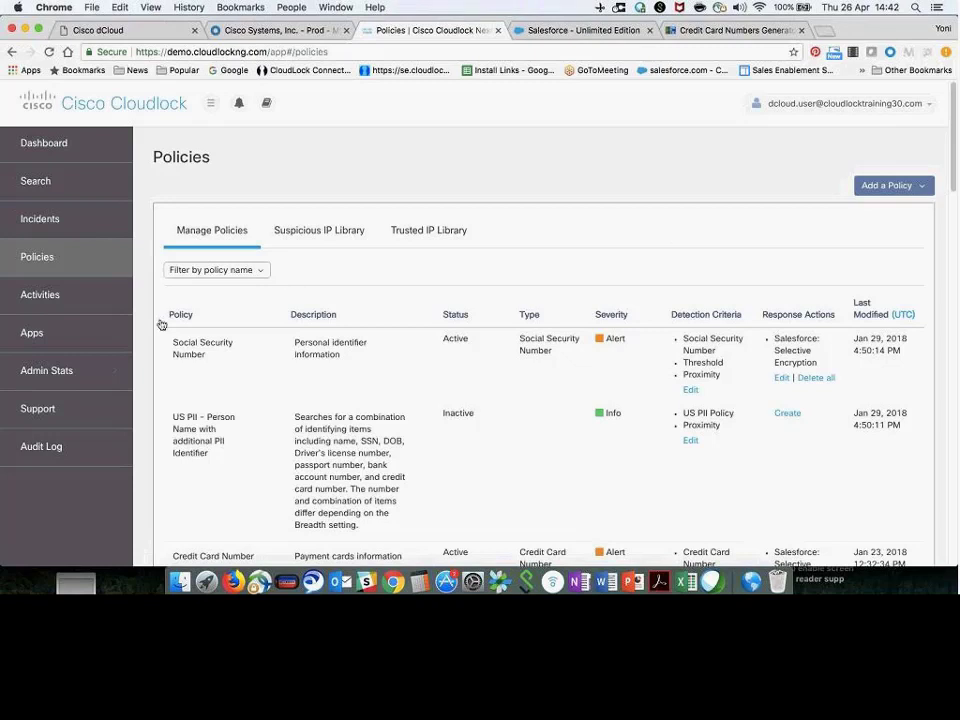
# Open the Apps page and remove the Installed filter from the app list
pyautogui.click(28, 334)
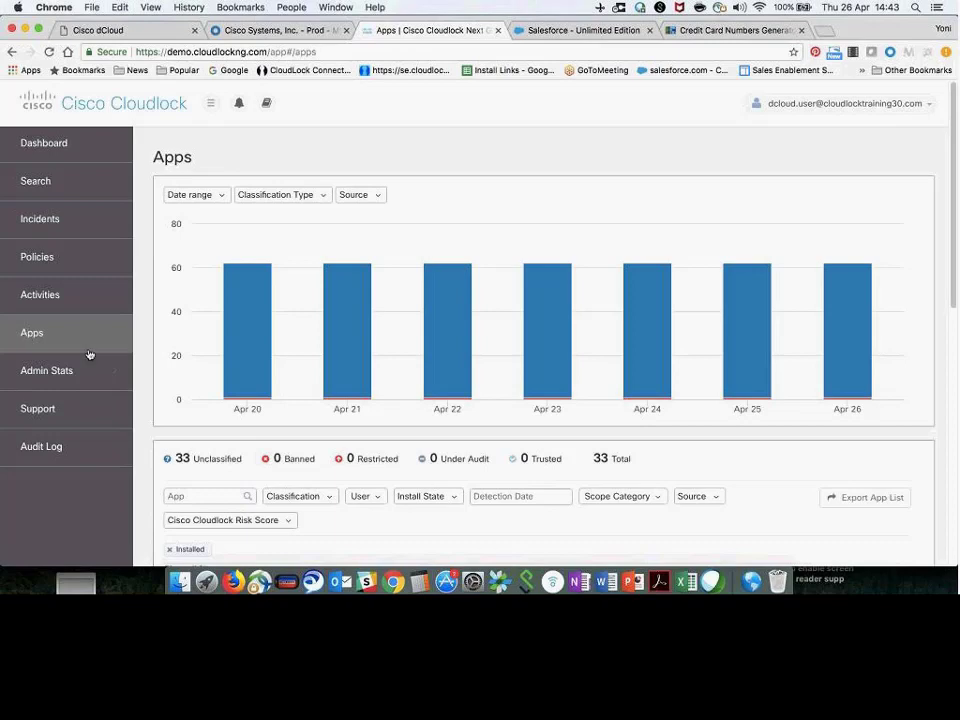
pyautogui.scroll(-3, 142, 379)
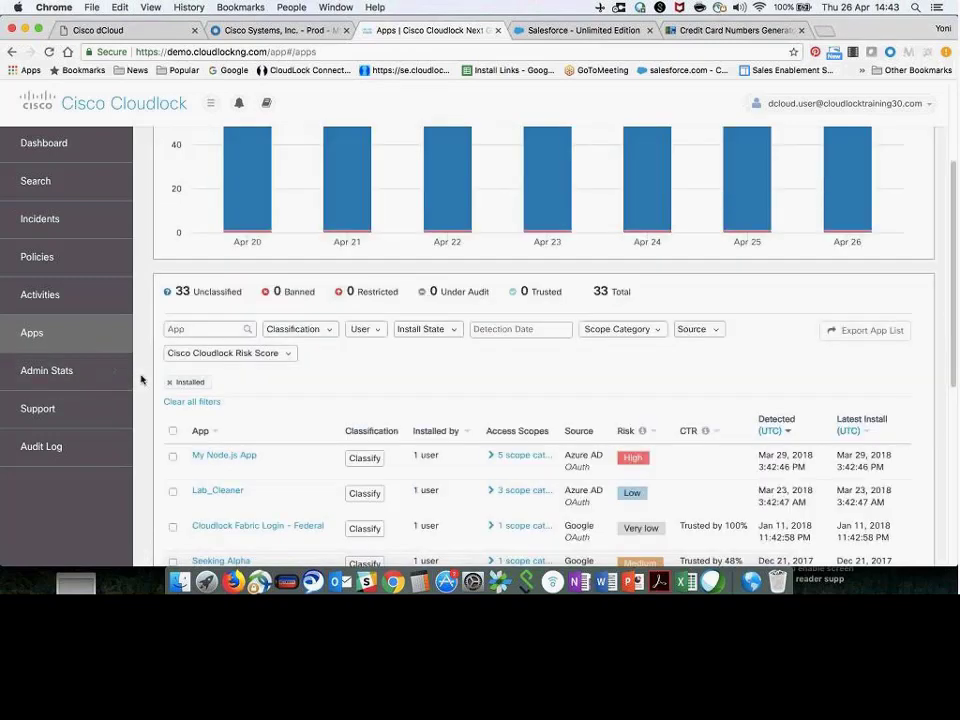
pyautogui.scroll(-2, 142, 379)
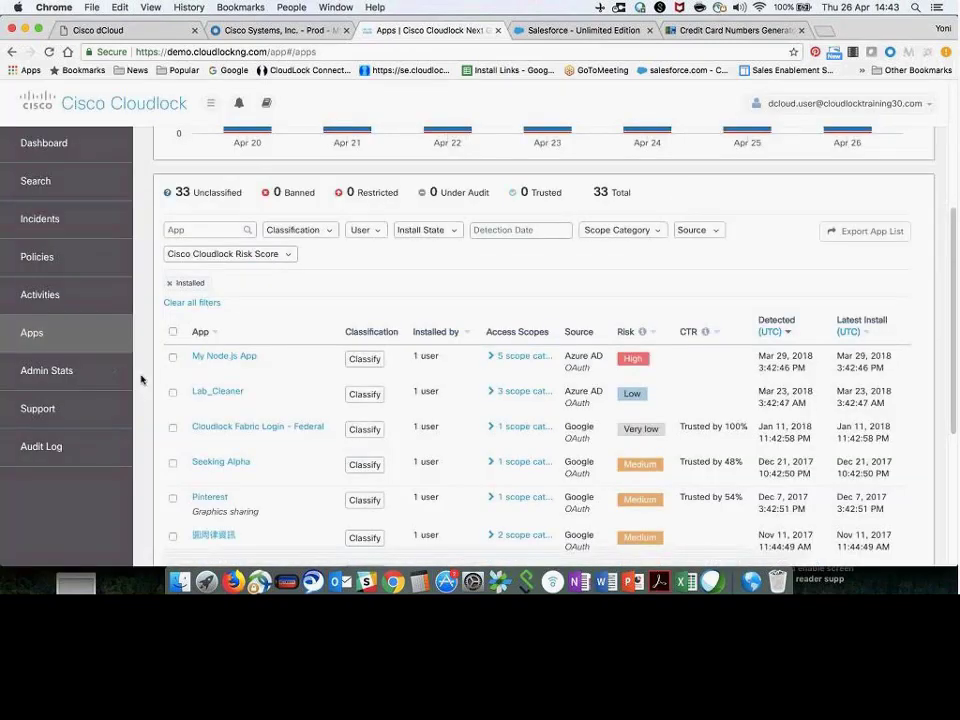
pyautogui.click(170, 283)
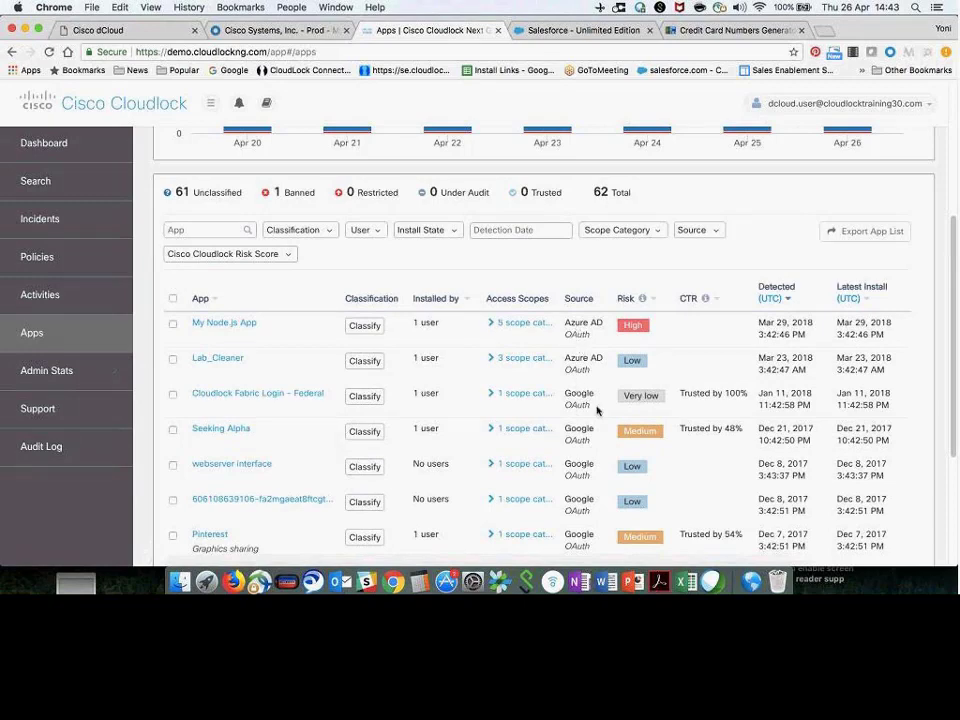
# Look through the Classification, User, Install State and Scope Category filters, and limit the app list to the Critical Cloudlock risk score
pyautogui.click(307, 232)
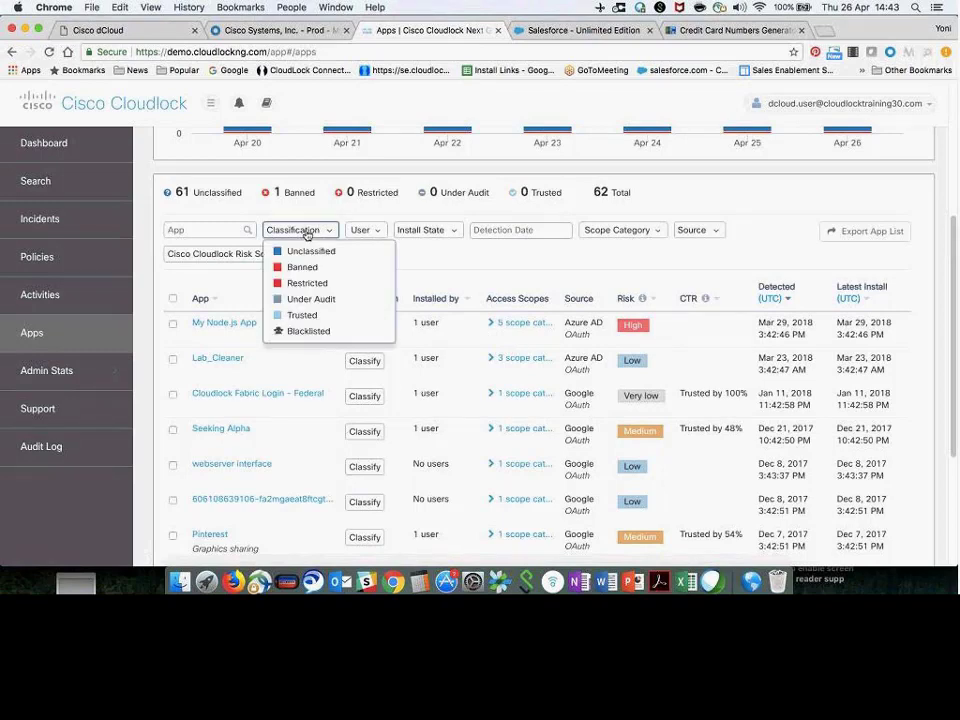
pyautogui.click(365, 231)
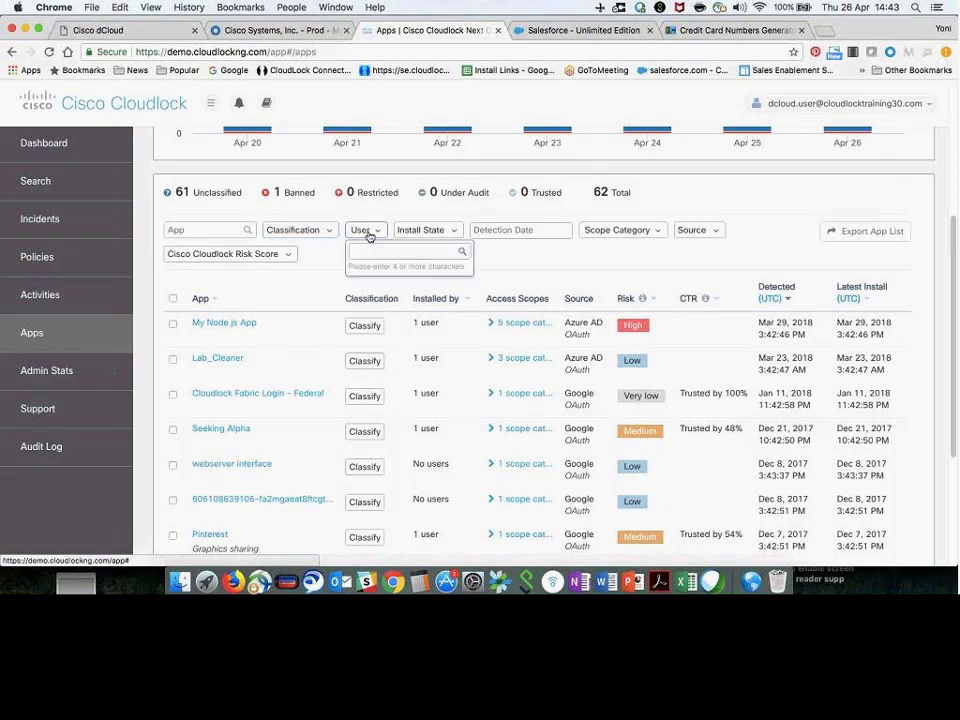
pyautogui.click(433, 232)
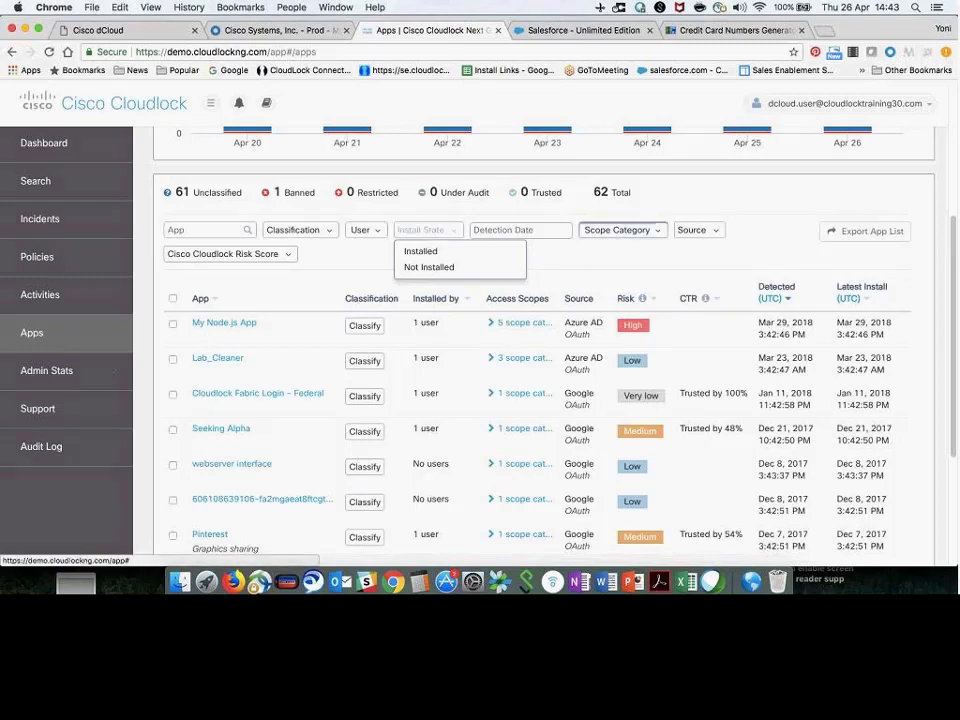
pyautogui.click(645, 231)
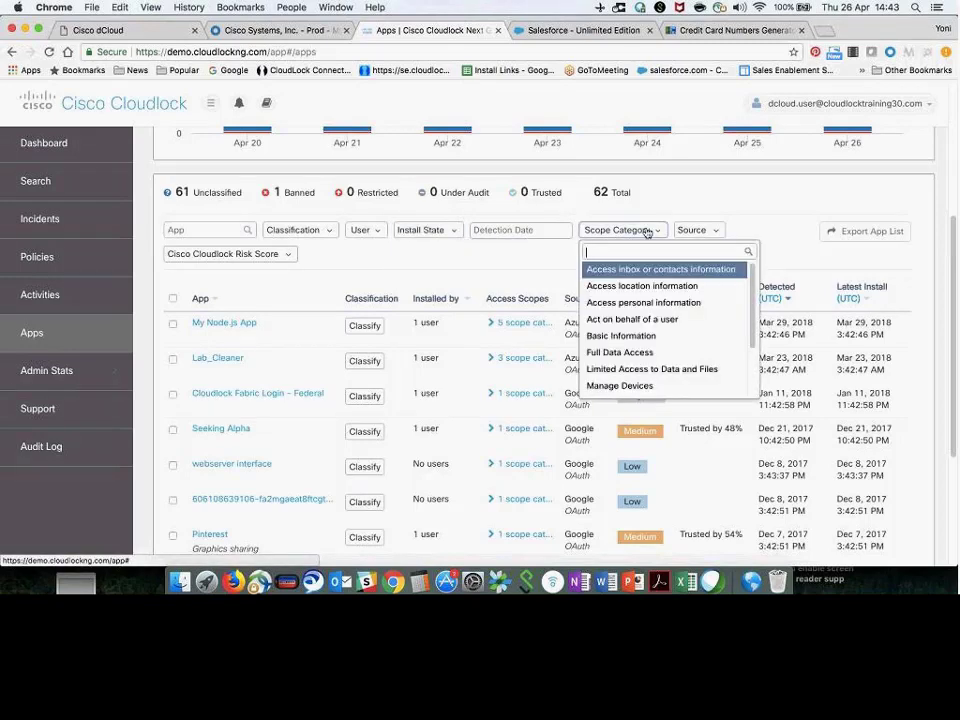
pyautogui.click(288, 256)
pyautogui.click(200, 276)
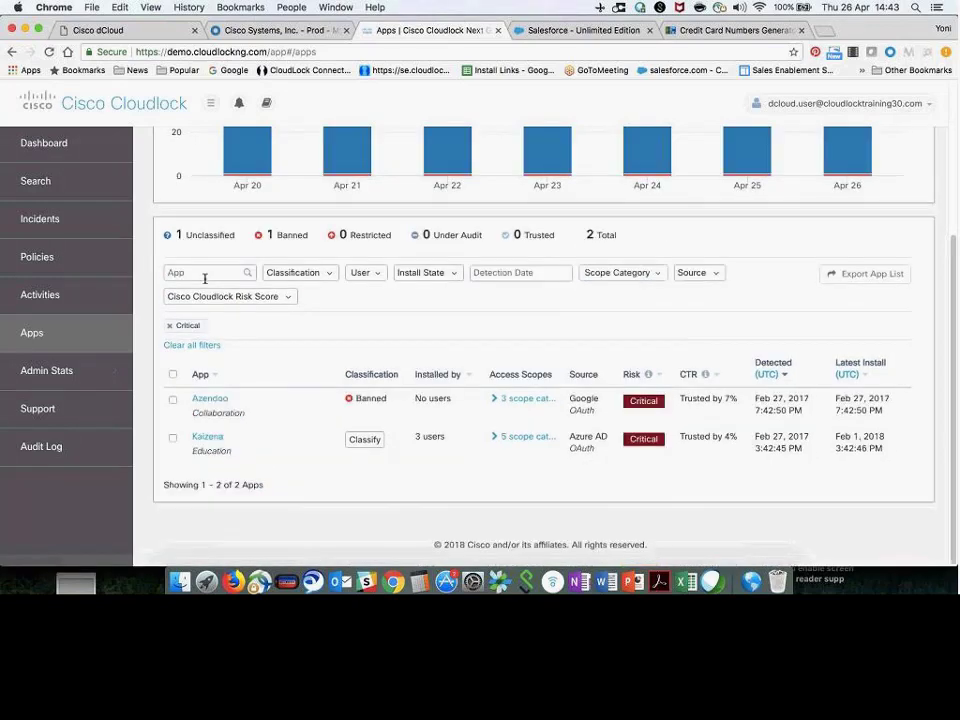
# Inspect the Source and Scope Category filters of the critical app list without applying either
pyautogui.click(697, 277)
pyautogui.click(648, 278)
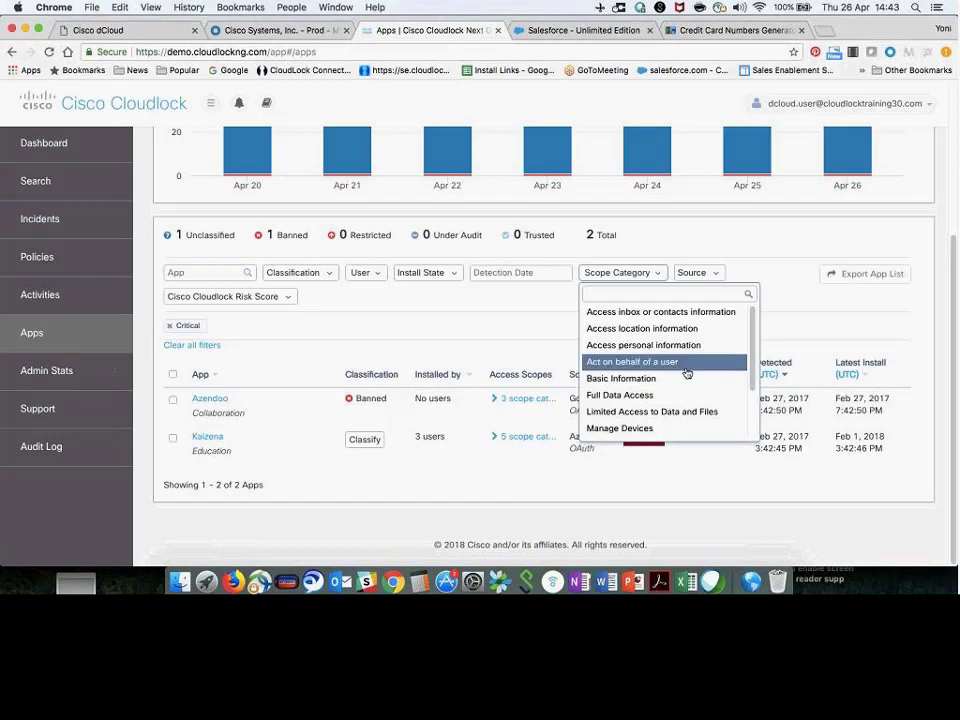
pyautogui.click(302, 463)
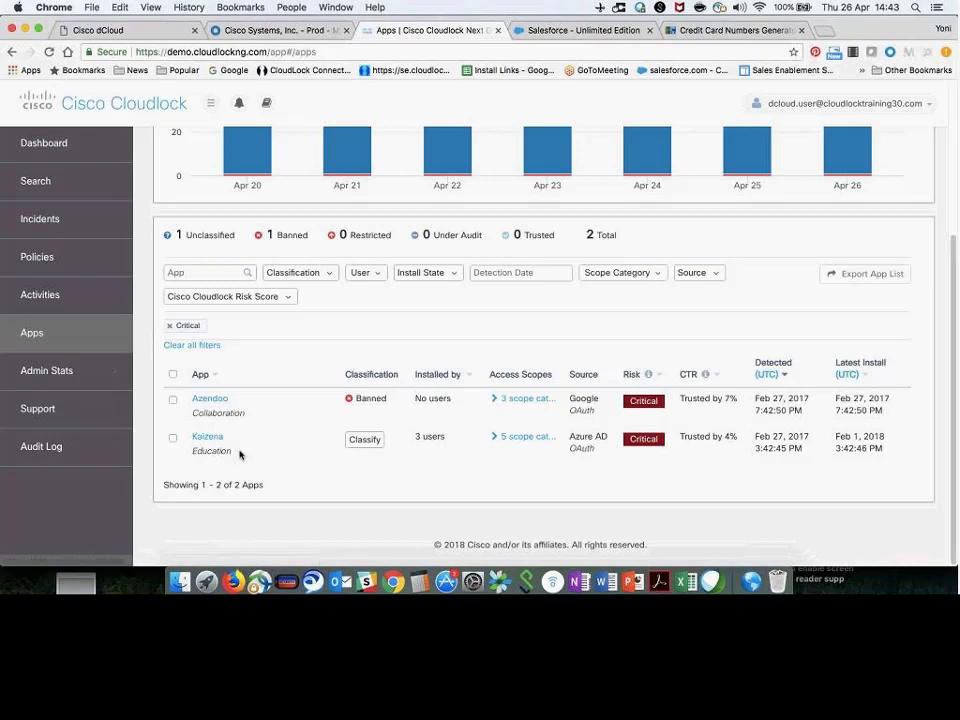
# Examine Kaizena's access scope categories and read the explanations of the CTR and Risk ratings
pyautogui.click(496, 437)
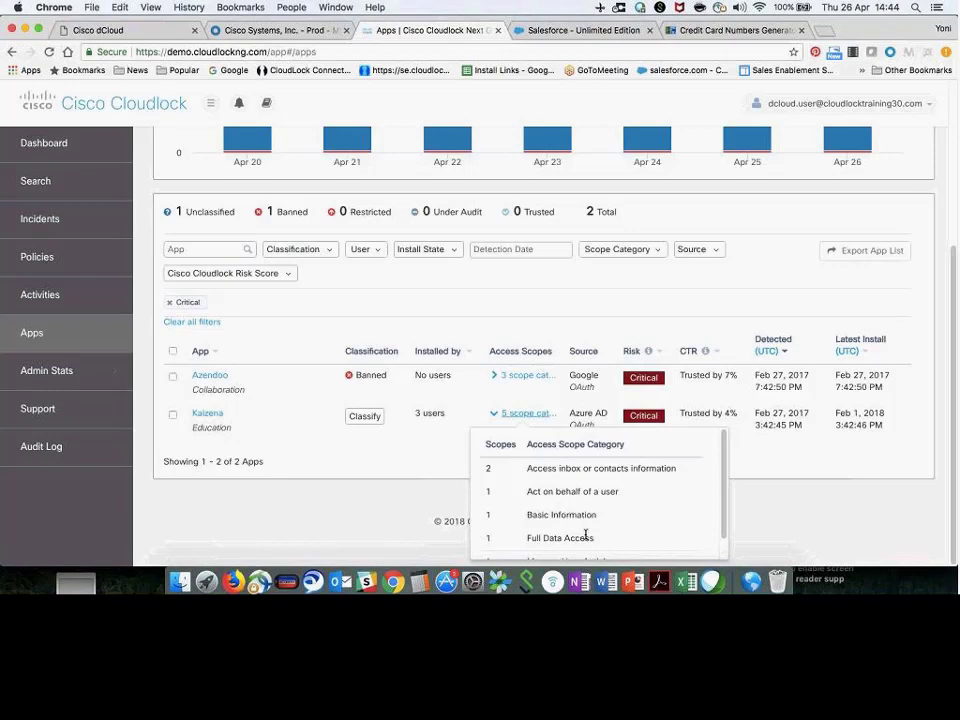
pyautogui.click(765, 471)
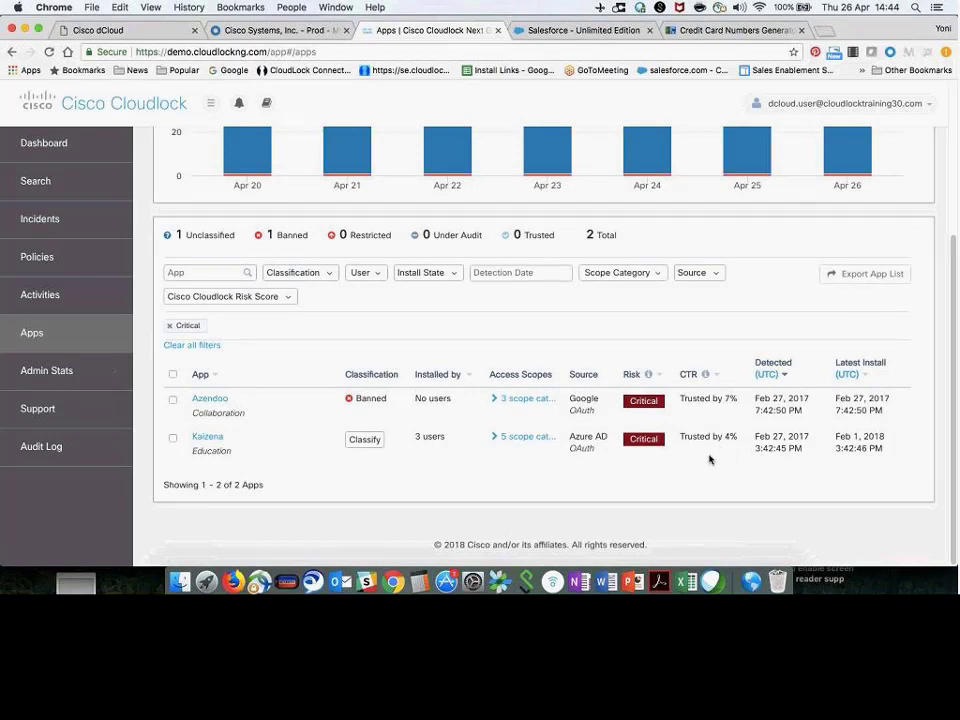
pyautogui.moveTo(705, 376)
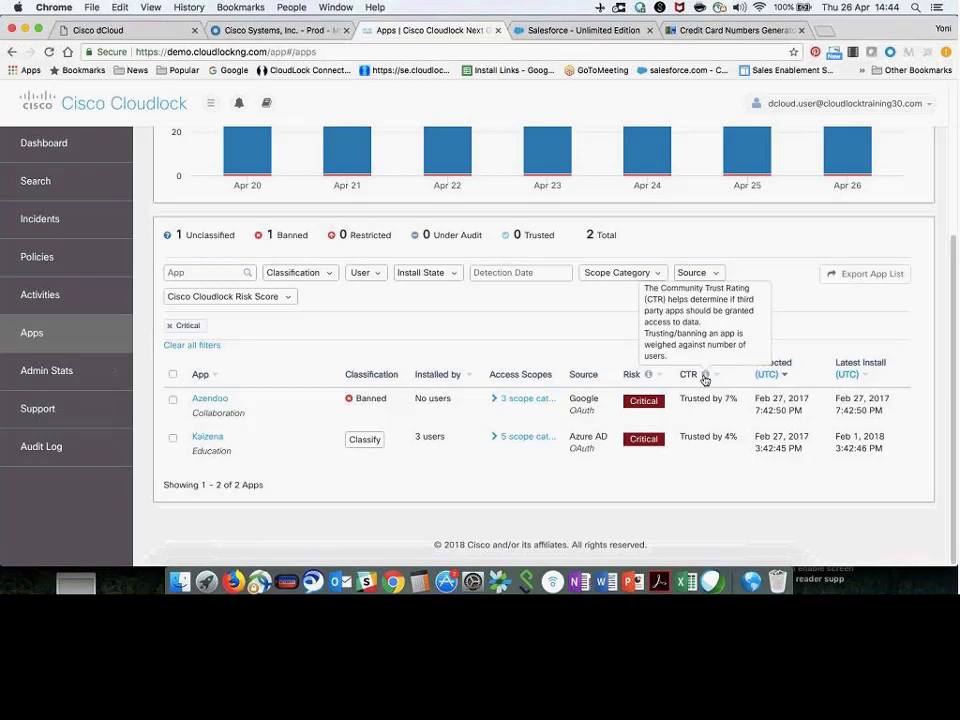
pyautogui.moveTo(648, 378)
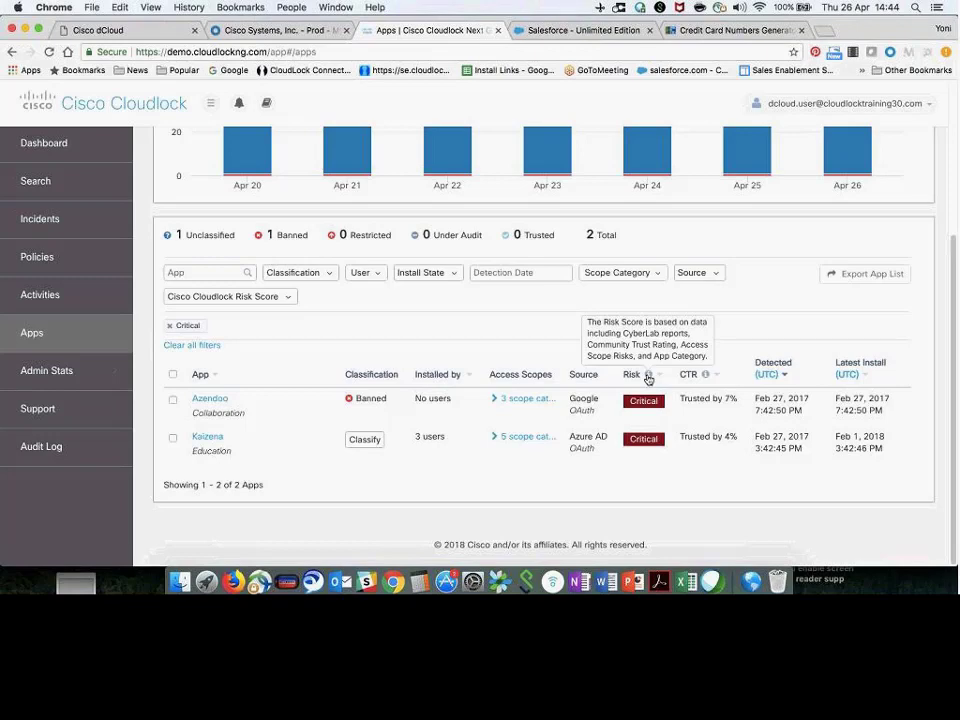
pyautogui.click(498, 443)
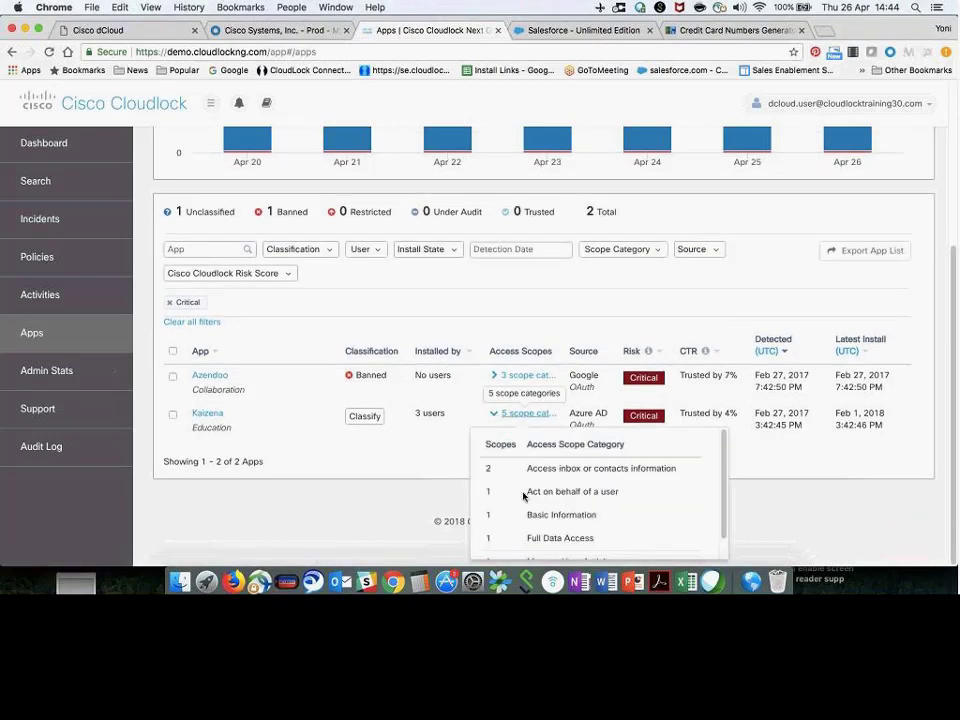
# Open the Kaizena app's details and review its event history and its users
pyautogui.click(209, 416)
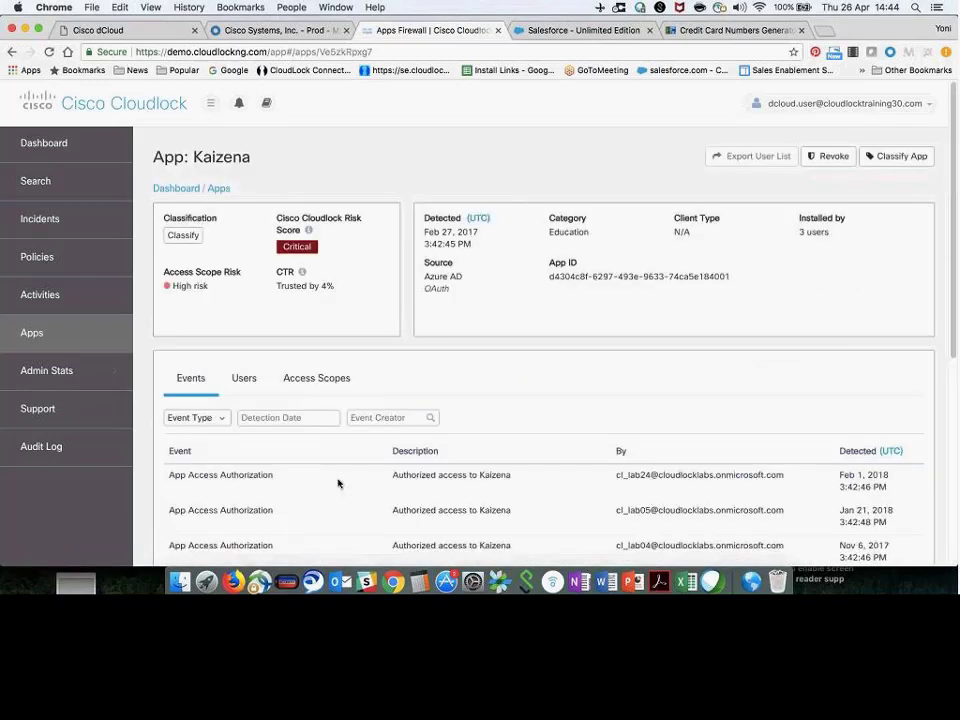
pyautogui.scroll(-3, 319, 514)
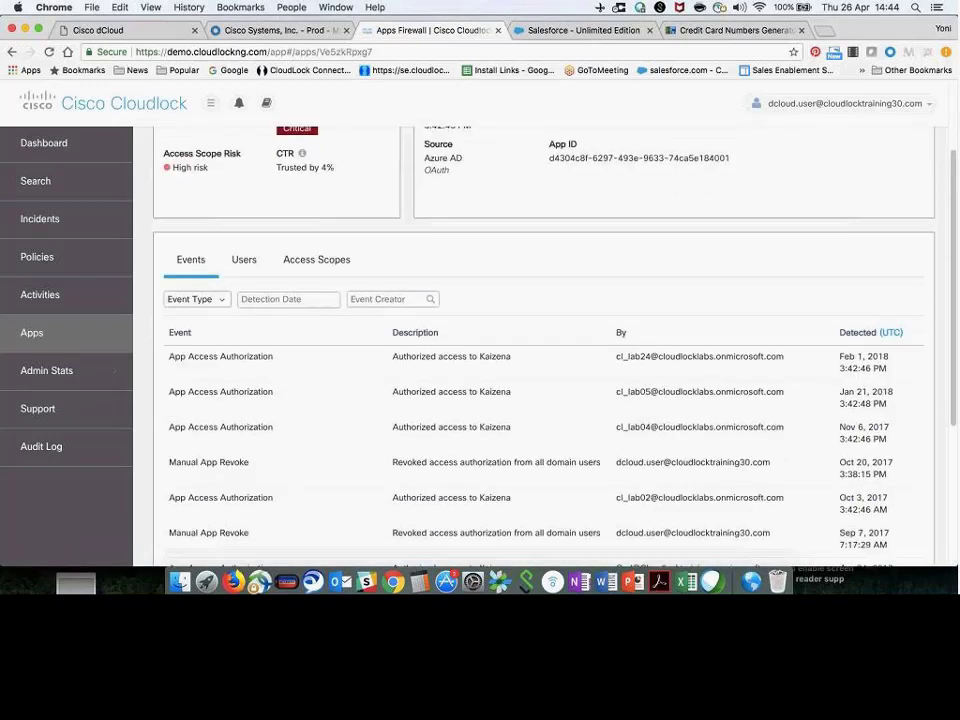
pyautogui.click(245, 260)
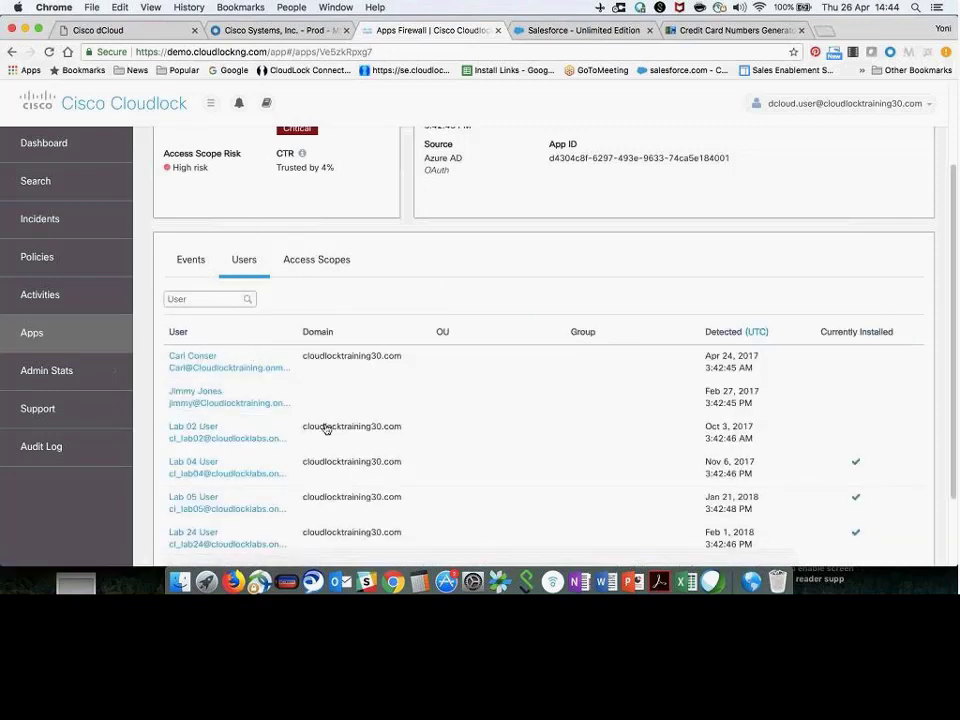
# Examine the classification reasons offered for marking the Kaizena app as Banned or Trusted, and leave without classifying it
pyautogui.scroll(3, 289, 446)
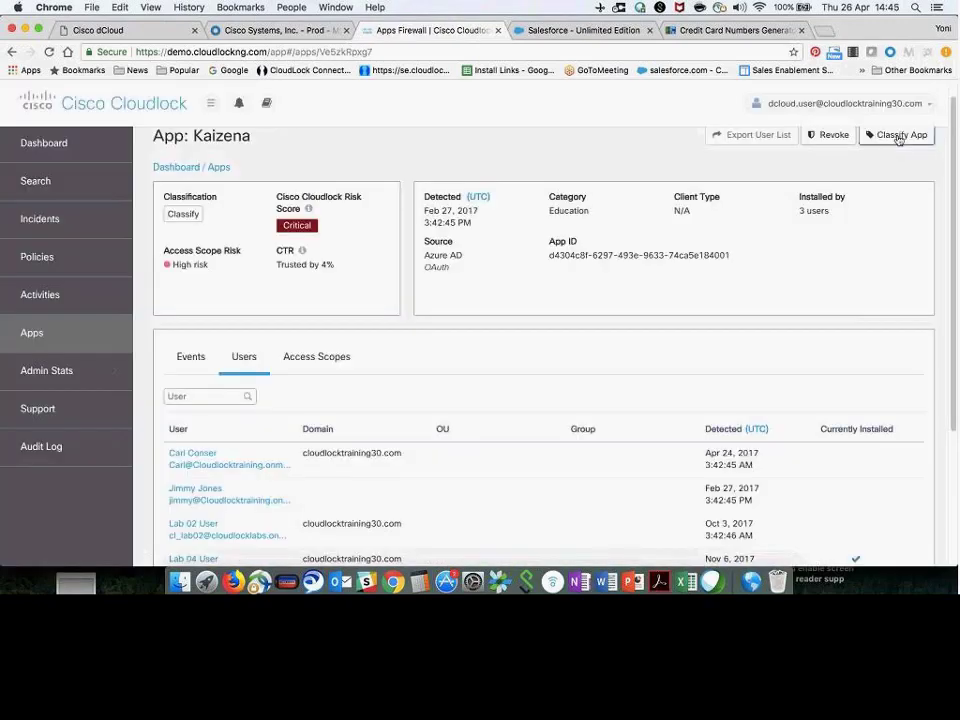
pyautogui.click(896, 133)
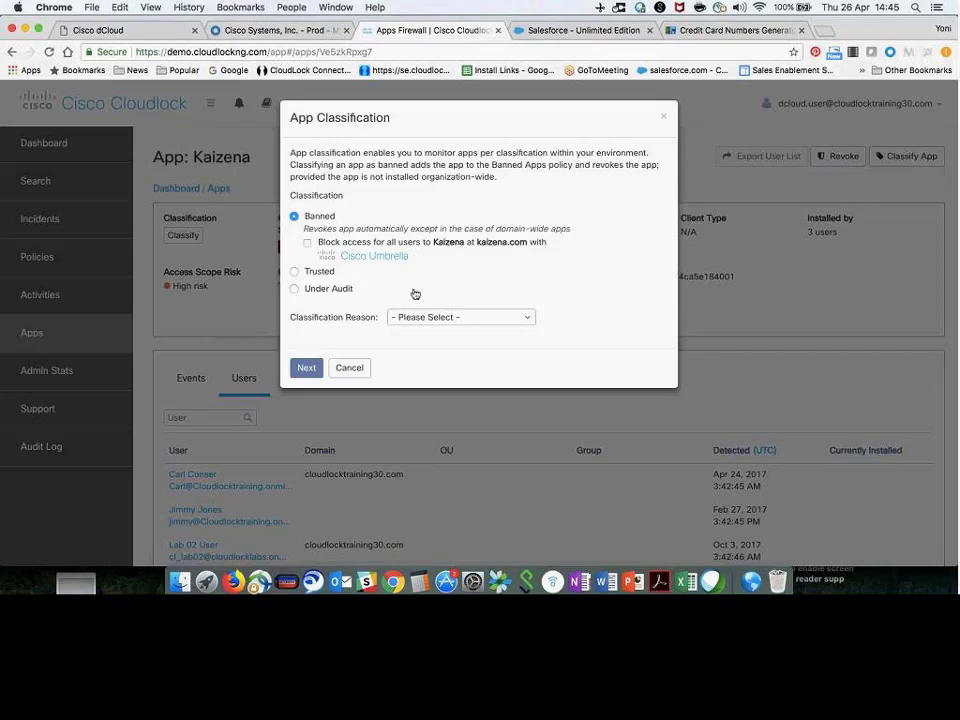
pyautogui.click(420, 319)
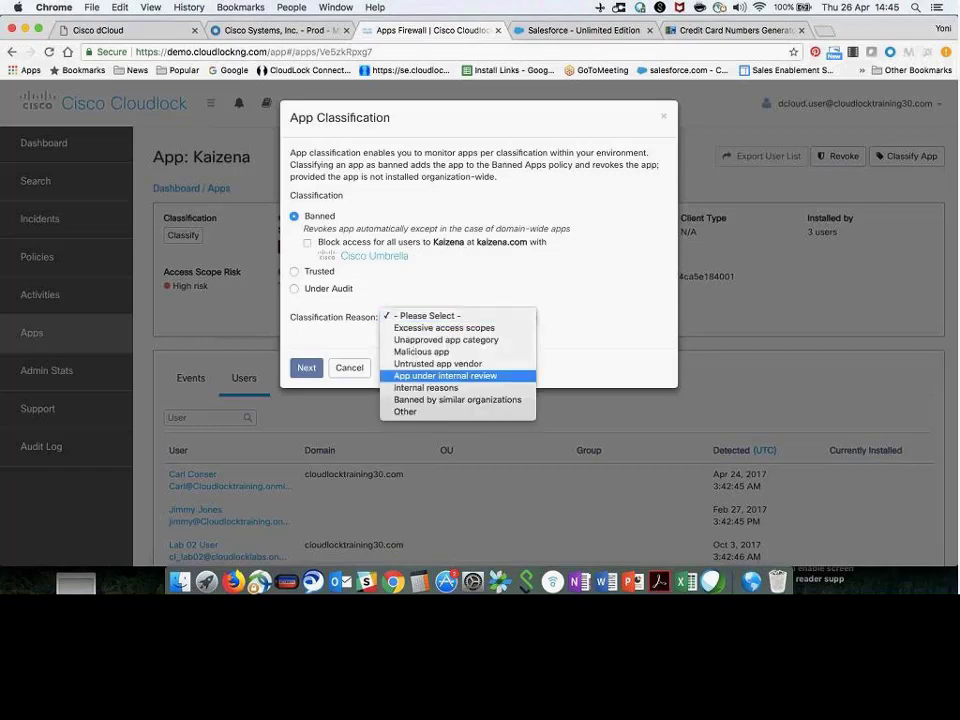
pyautogui.click(295, 275)
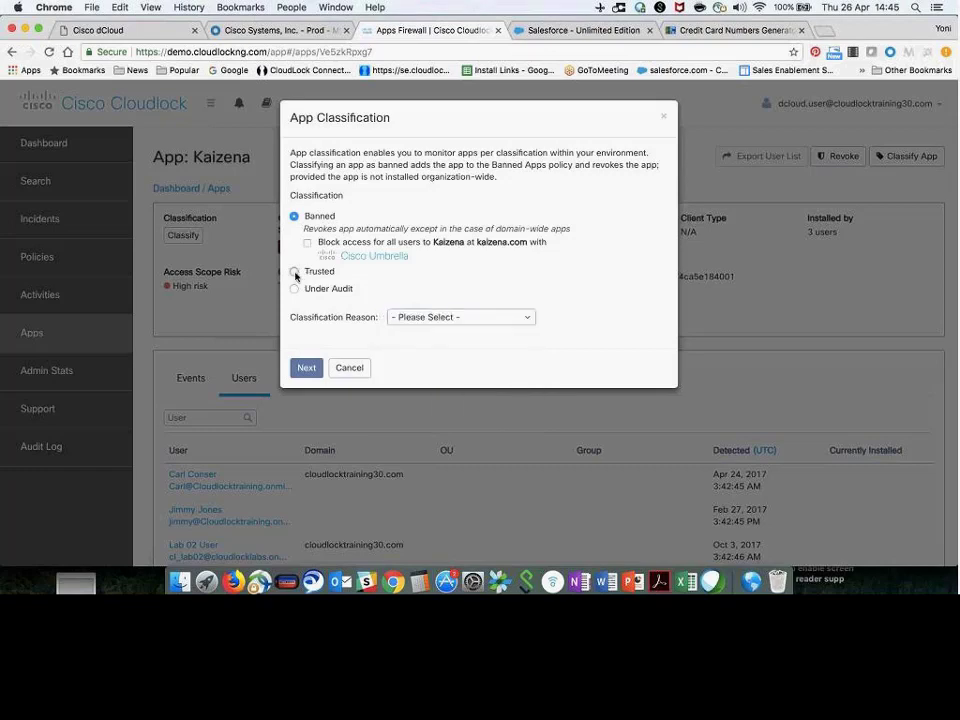
pyautogui.click(295, 273)
pyautogui.click(416, 318)
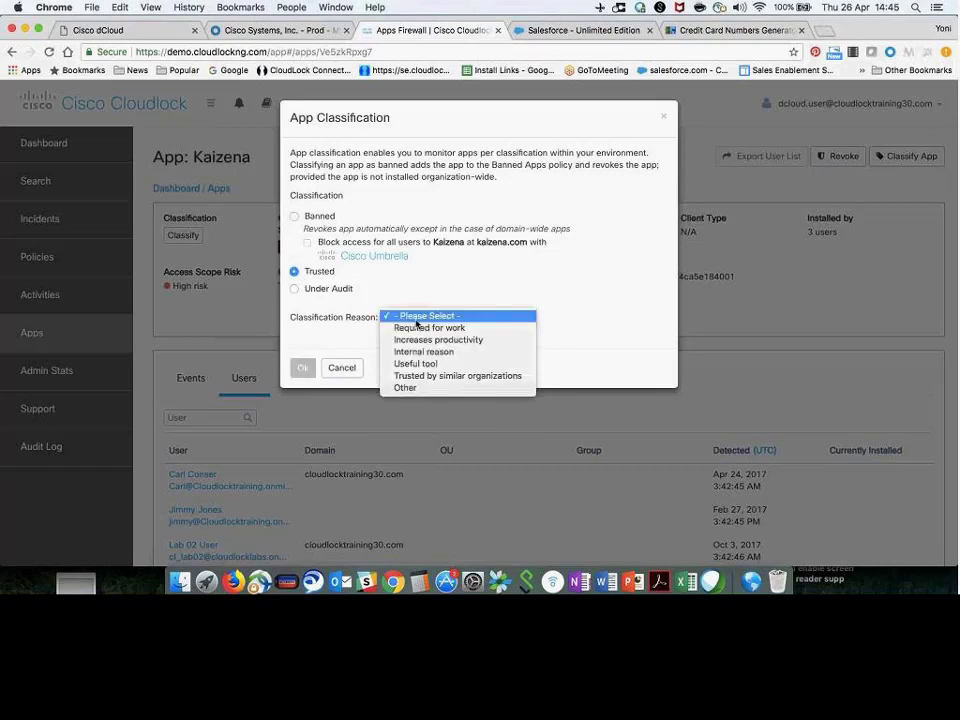
pyautogui.click(345, 369)
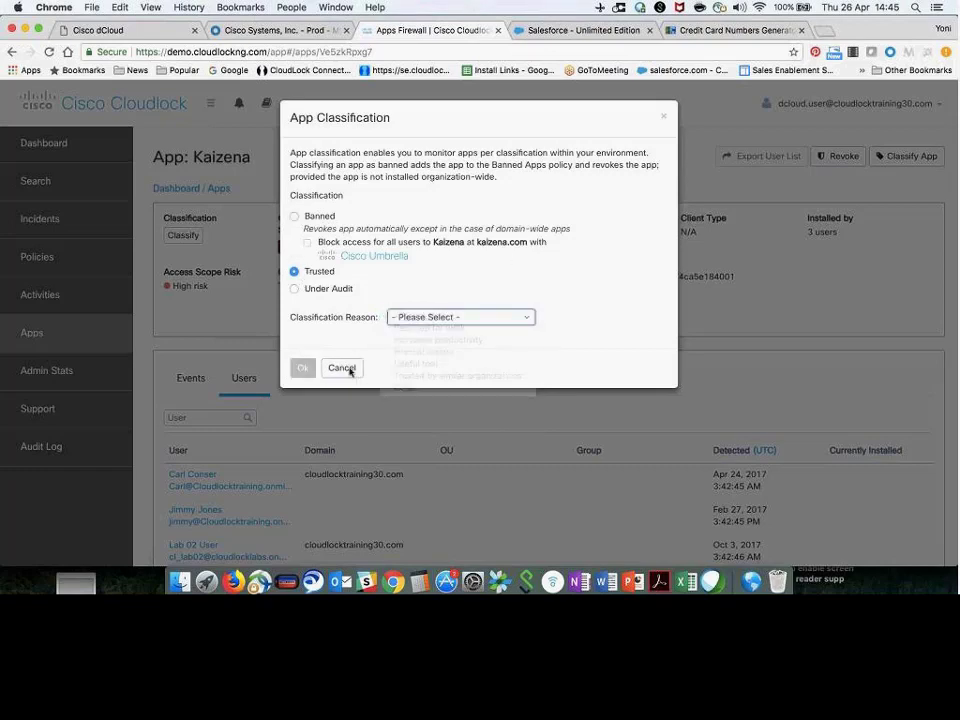
pyautogui.click(345, 369)
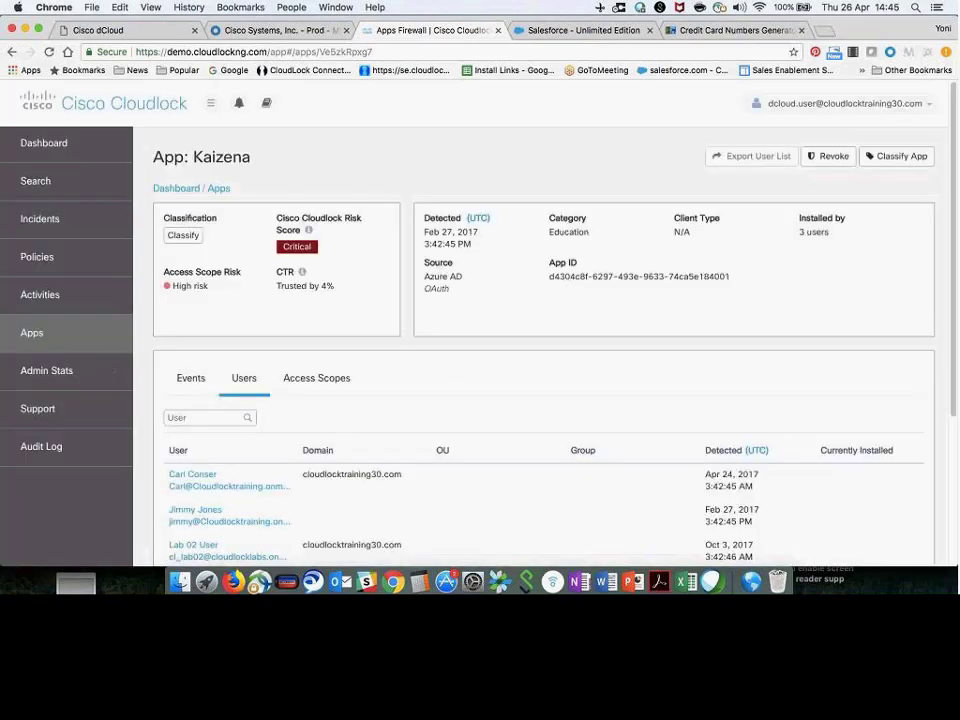
# Examine the options for revoking Kaizena for all users or for specific users, groups and OUs, without revoking it
pyautogui.click(831, 159)
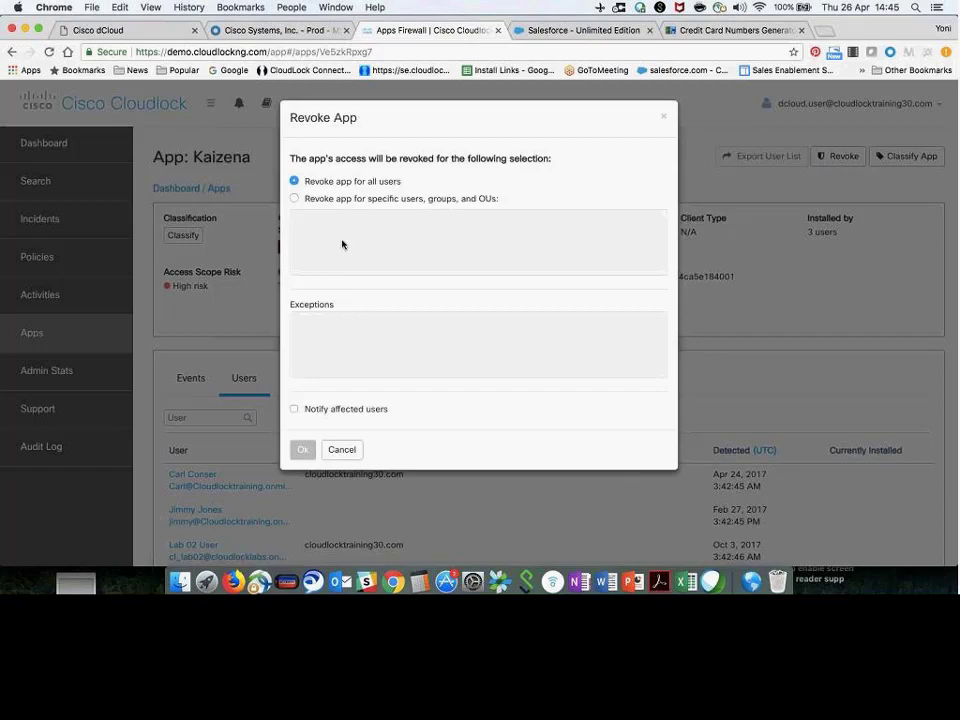
pyautogui.click(296, 198)
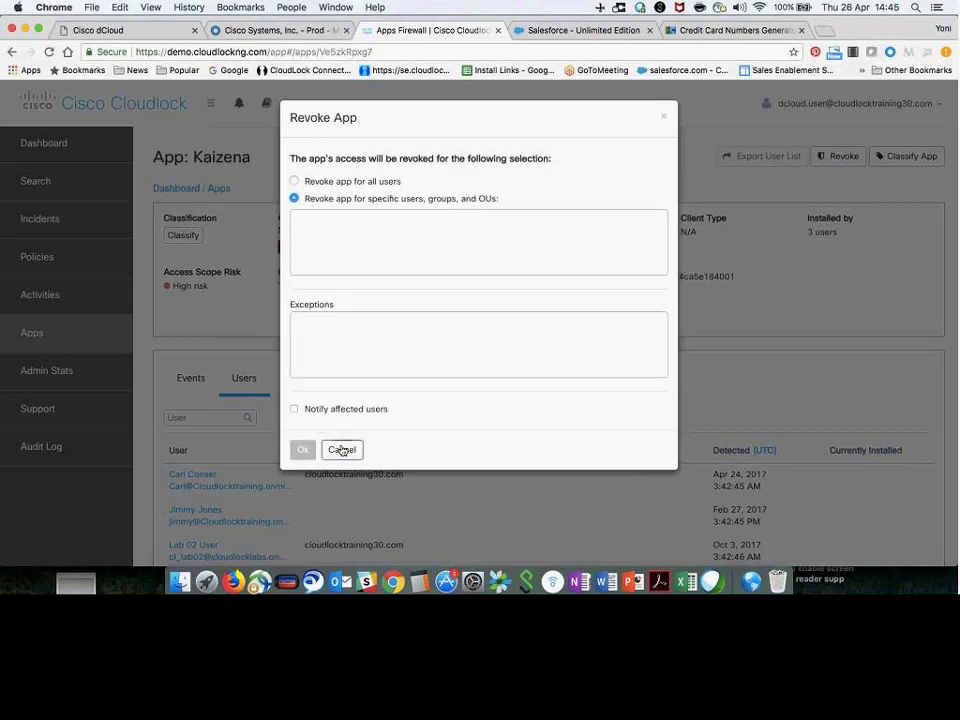
pyautogui.click(341, 450)
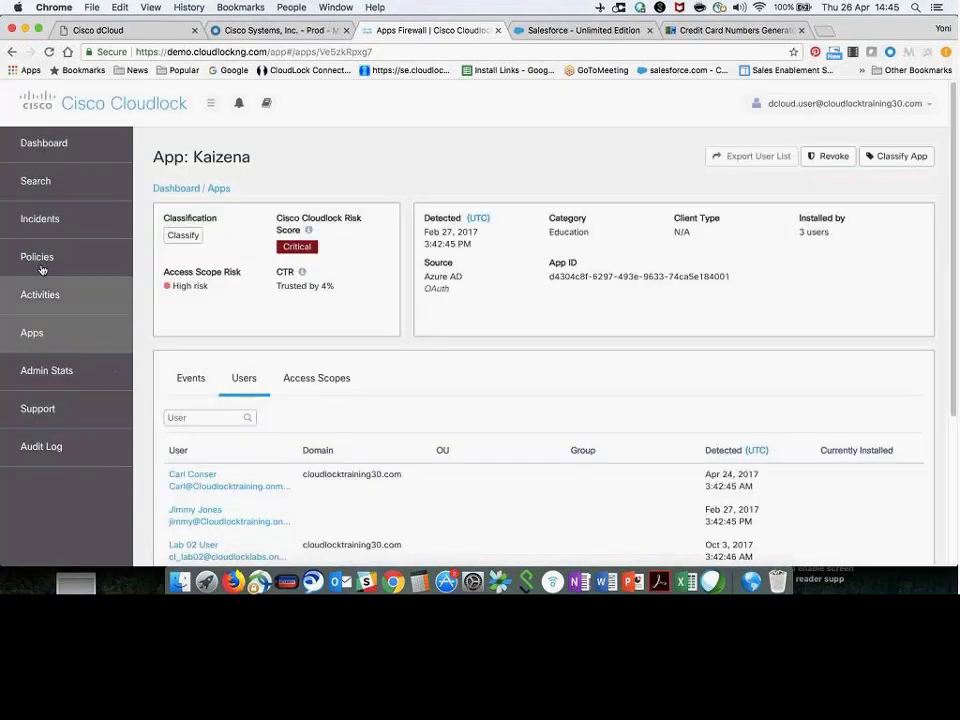
# Review the list of policies and open the Credit Card Number policy's response actions for editing
pyautogui.click(39, 263)
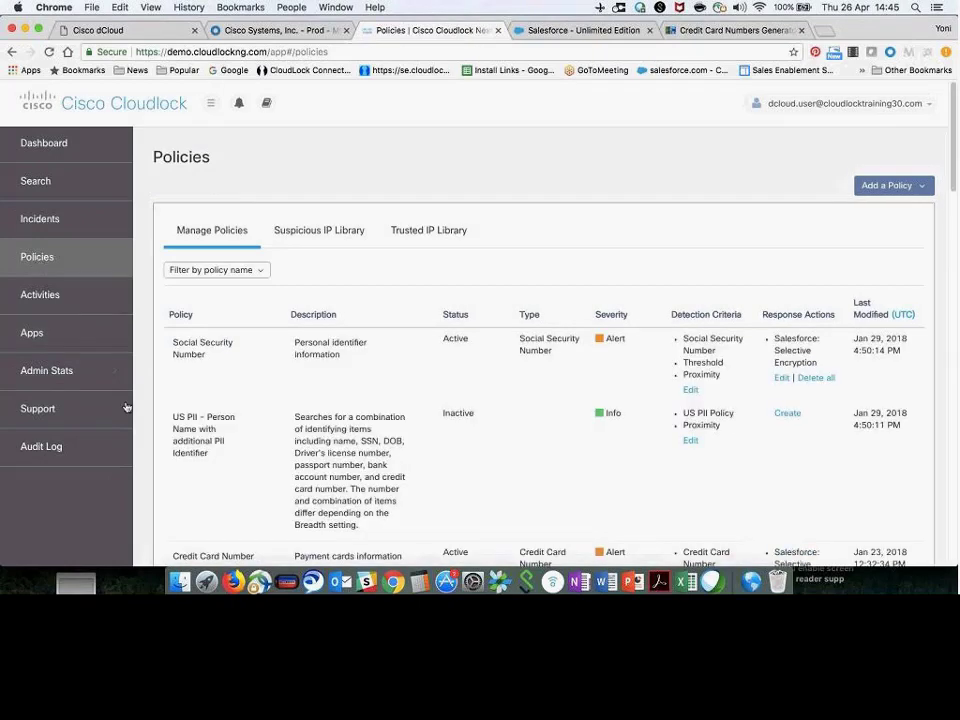
pyautogui.scroll(-5, 149, 408)
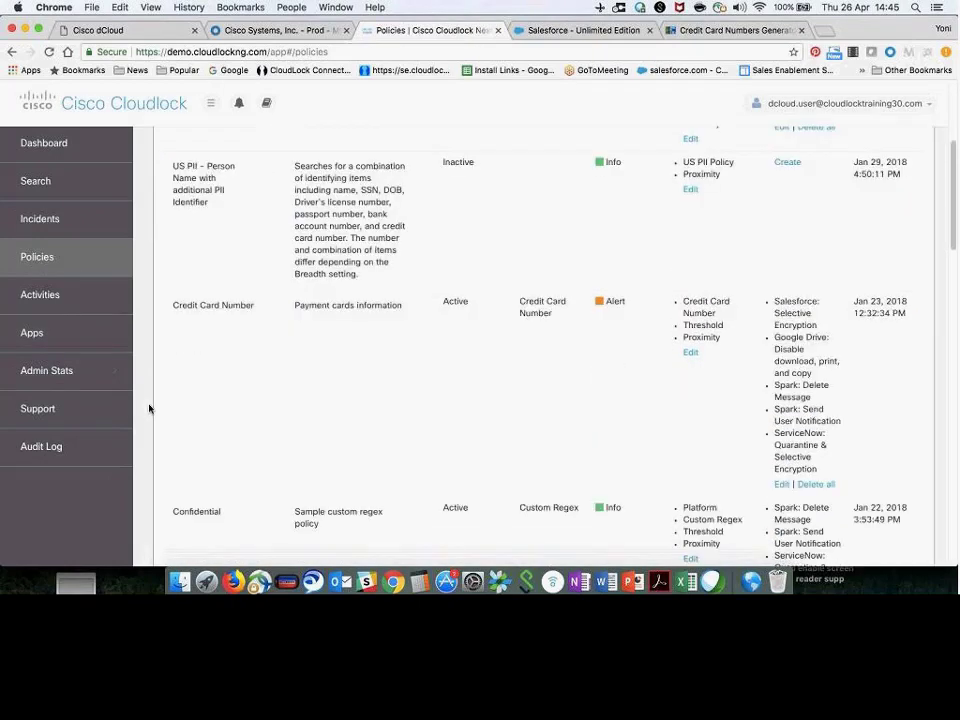
pyautogui.scroll(-2, 149, 408)
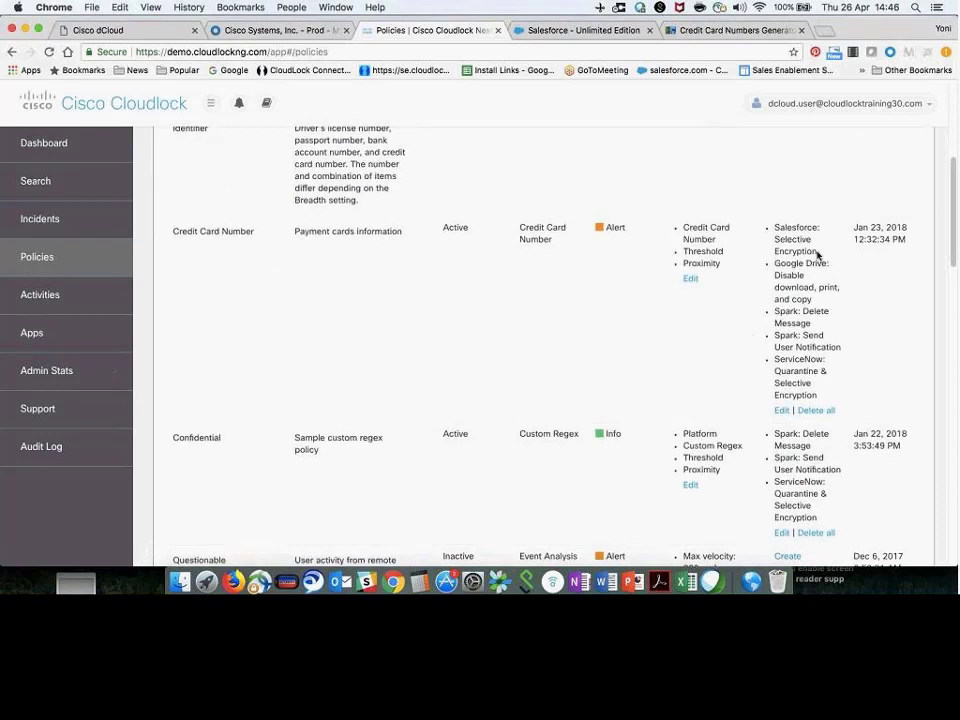
pyautogui.scroll(3, 799, 375)
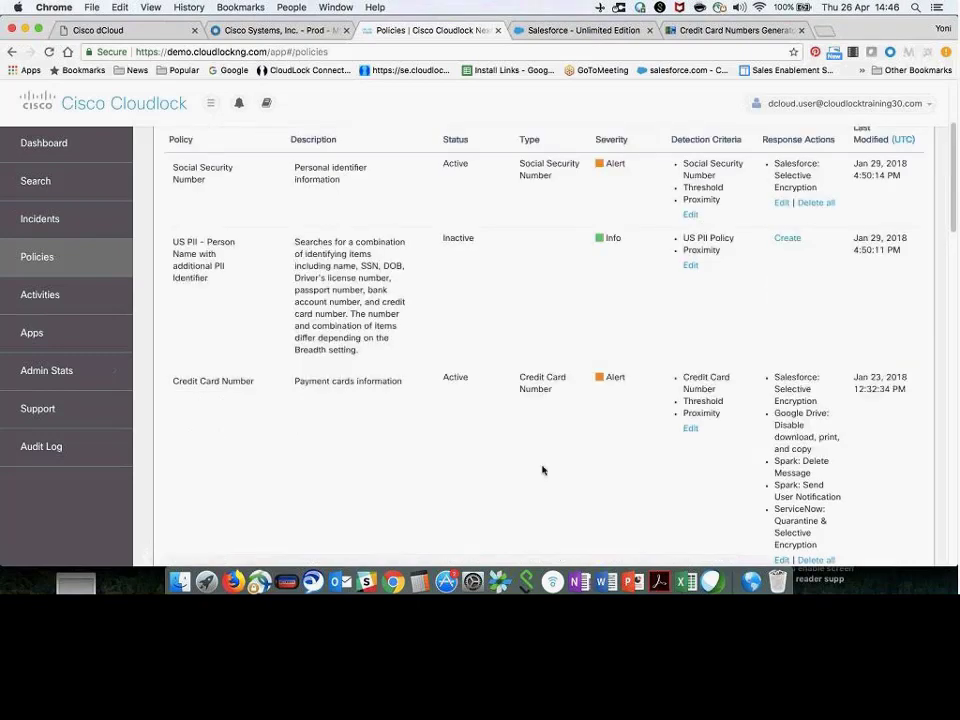
pyautogui.scroll(-3, 543, 470)
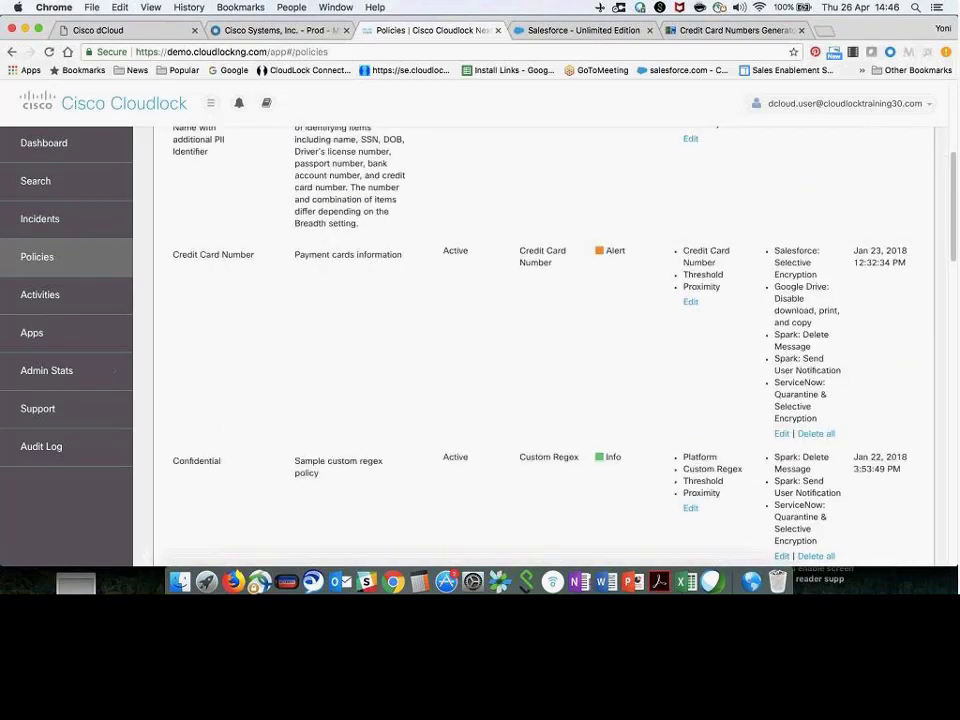
pyautogui.click(781, 434)
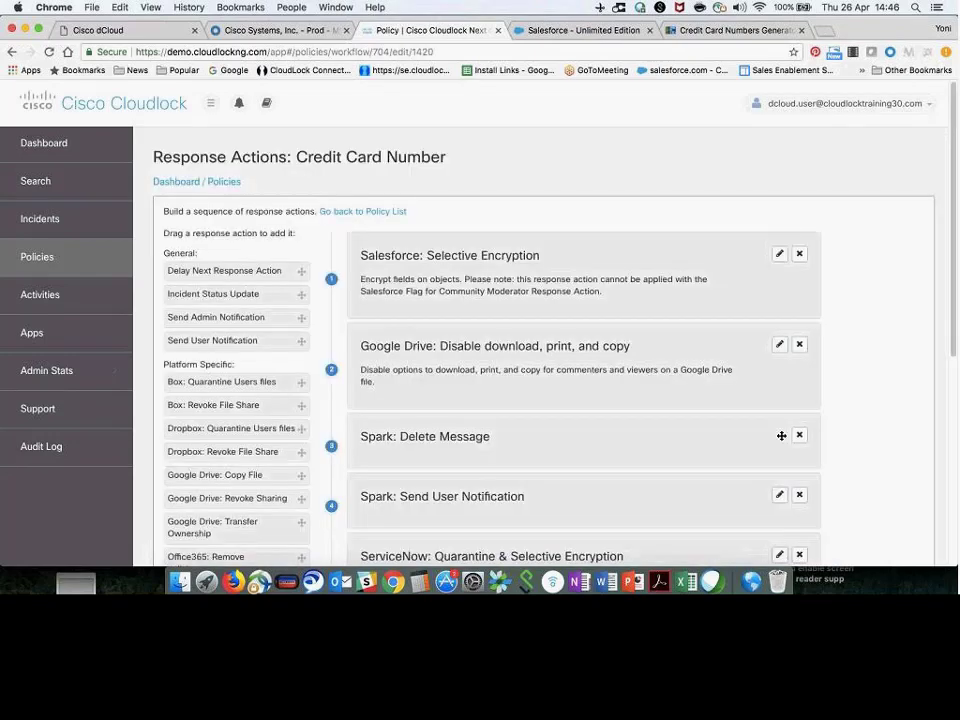
# Remove all response actions from the Credit Card Number policy and add a Send User Notification action in their place
pyautogui.click(800, 256)
pyautogui.click(800, 254)
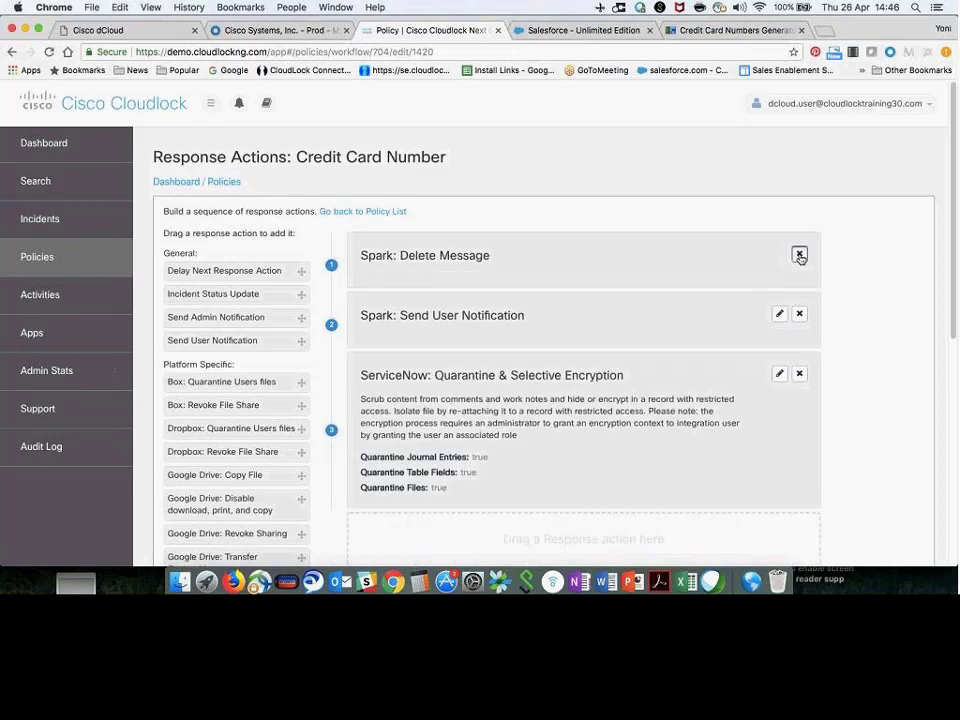
pyautogui.click(799, 255)
pyautogui.click(799, 255)
pyautogui.click(798, 256)
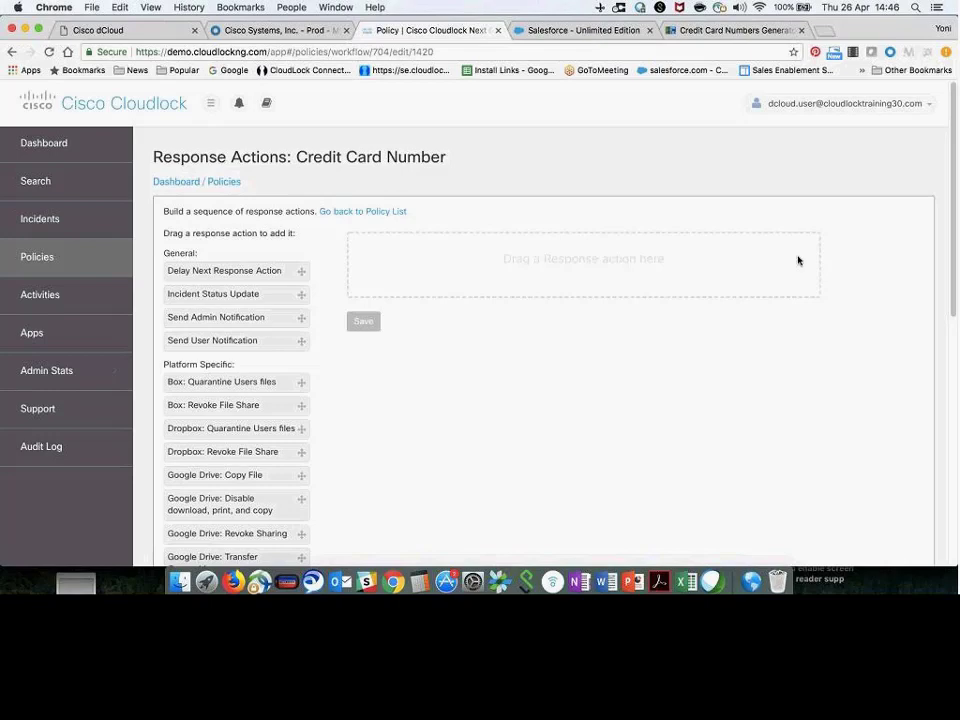
pyautogui.scroll(-2, 240, 360)
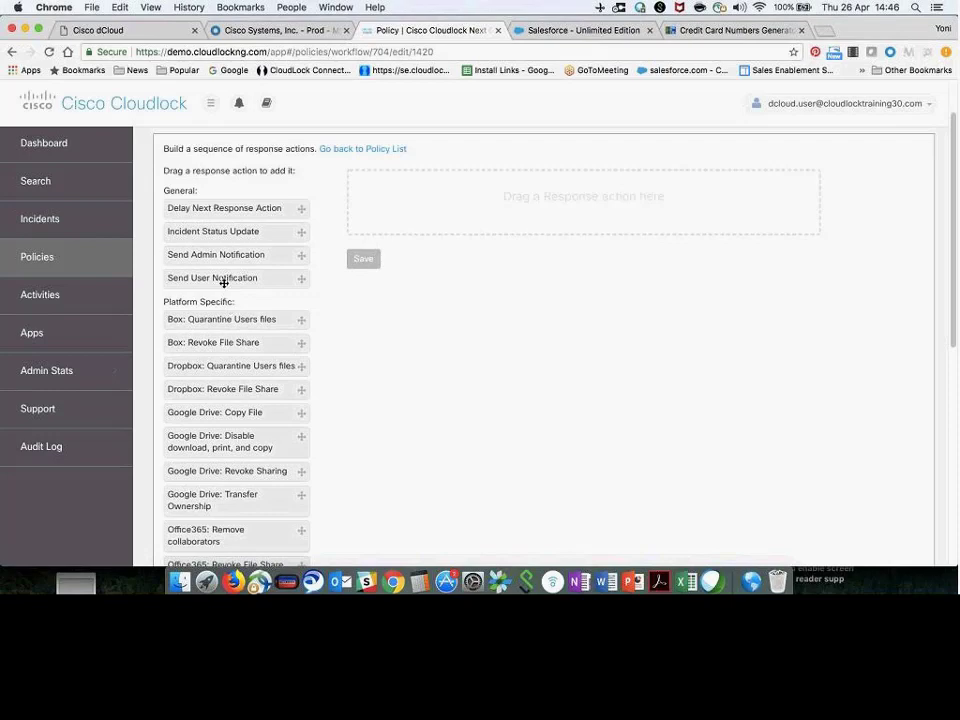
pyautogui.moveTo(221, 279); pyautogui.dragTo(487, 208)
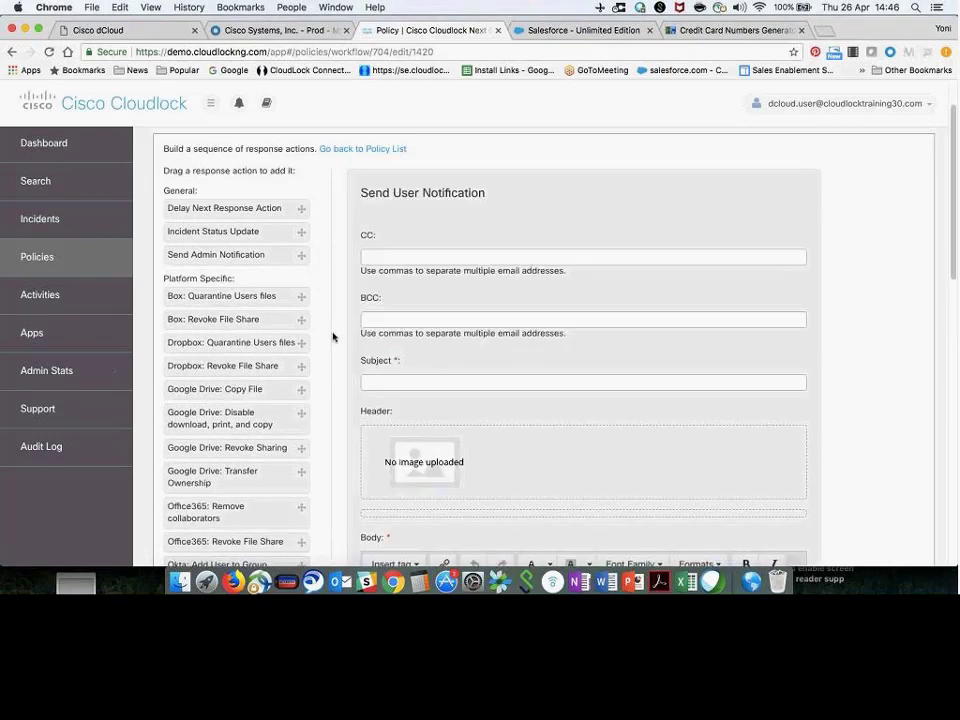
# Look through the user notification settings and the available platform-specific response actions, and return to the dashboard without saving
pyautogui.scroll(-1, 333, 337)
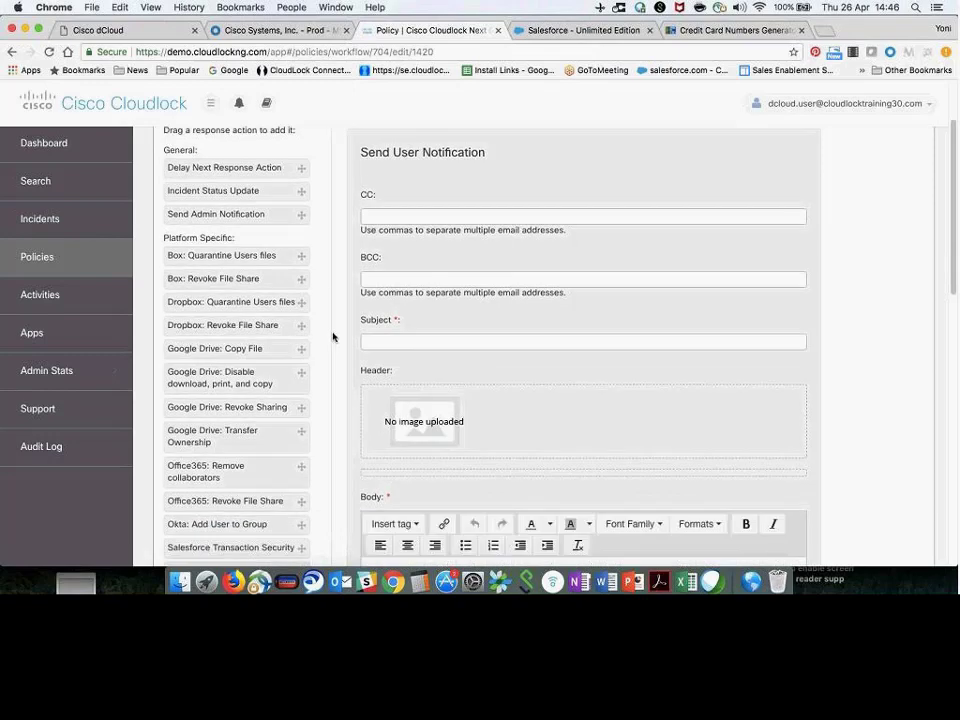
pyautogui.scroll(-2, 333, 337)
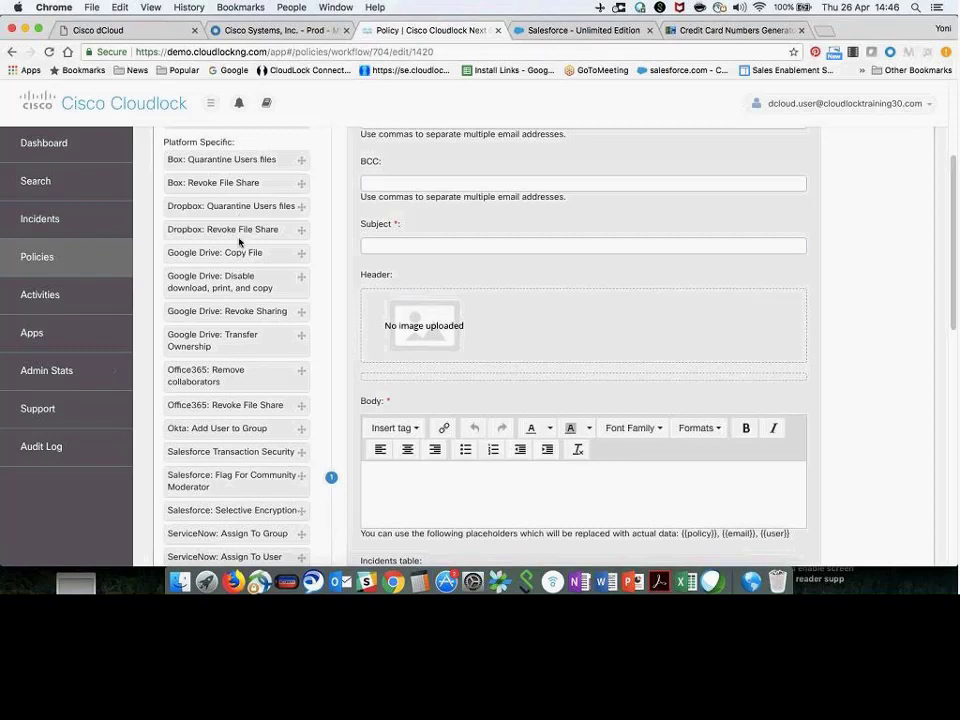
pyautogui.scroll(-3, 239, 242)
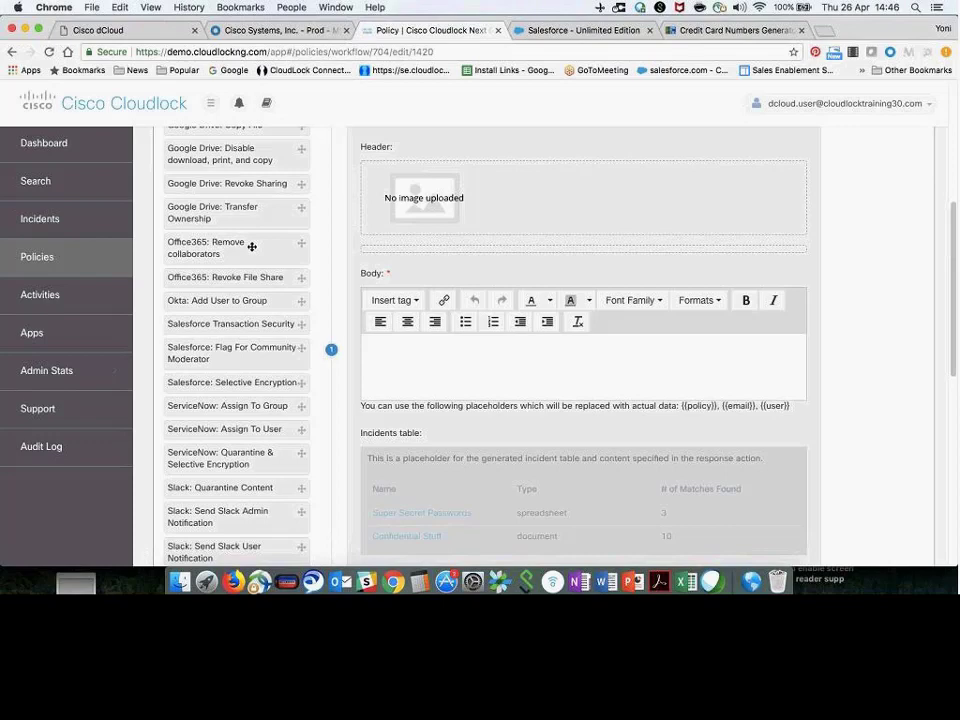
pyautogui.scroll(-3, 252, 246)
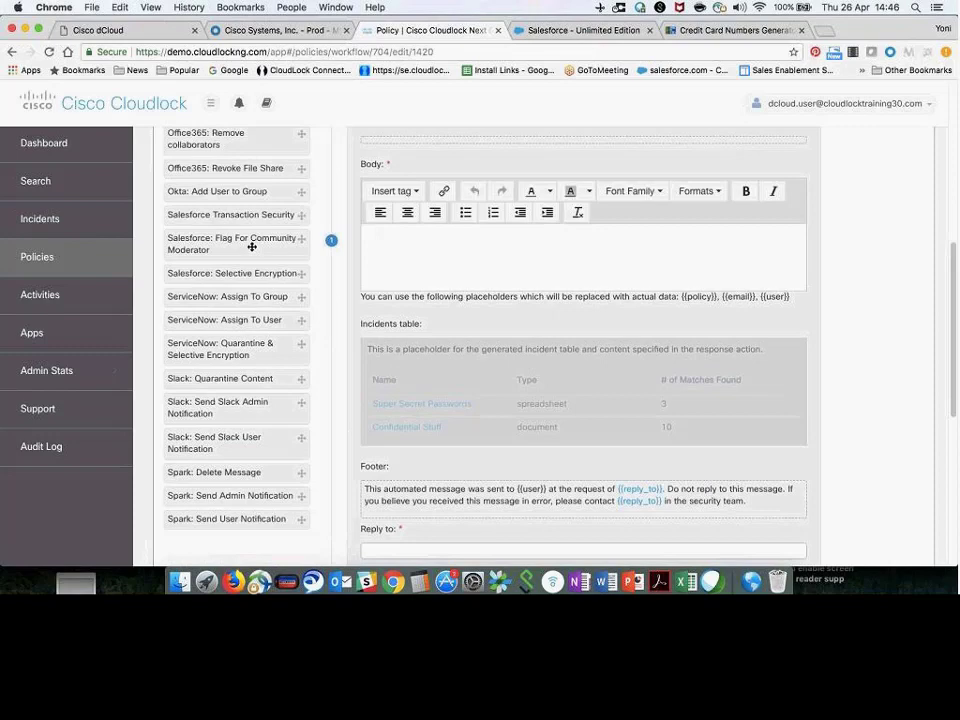
pyautogui.scroll(2, 252, 246)
pyautogui.scroll(-3, 252, 246)
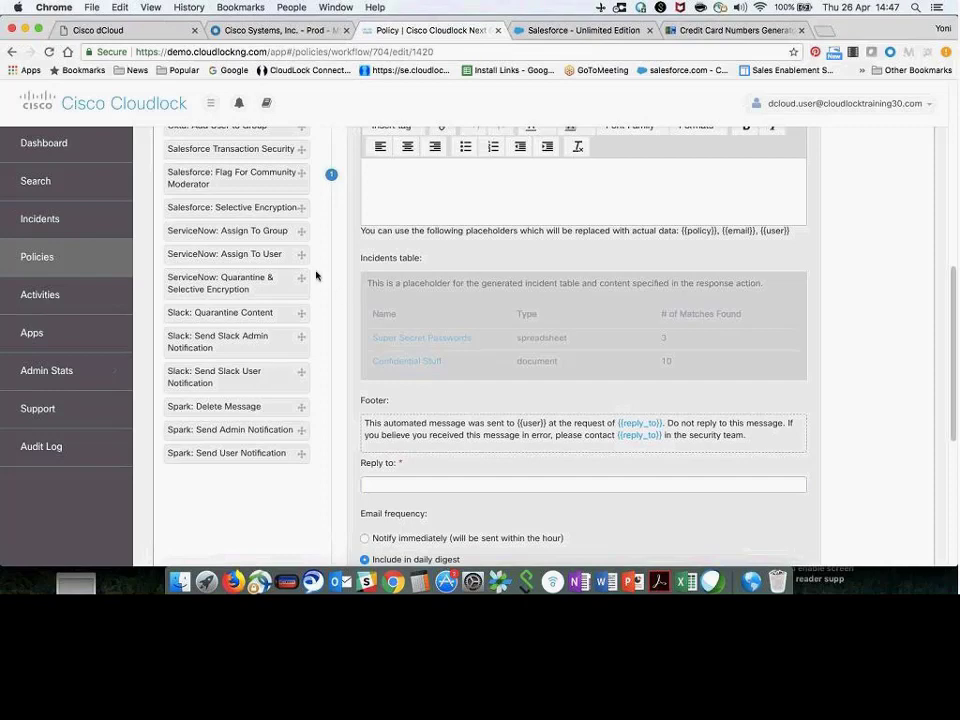
pyautogui.scroll(5, 316, 275)
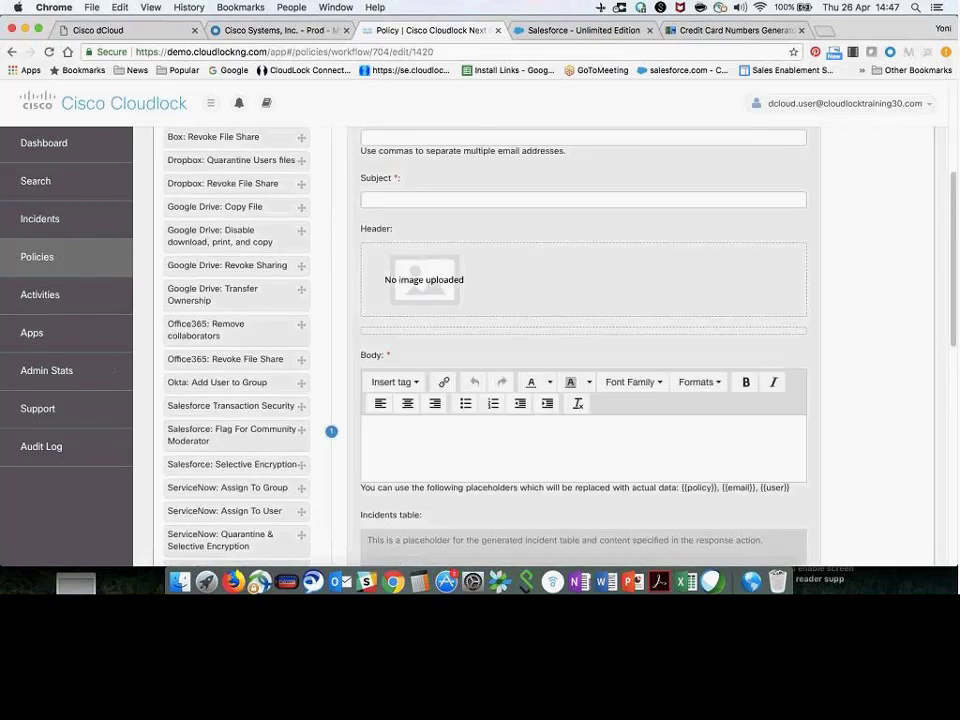
pyautogui.scroll(2, 316, 275)
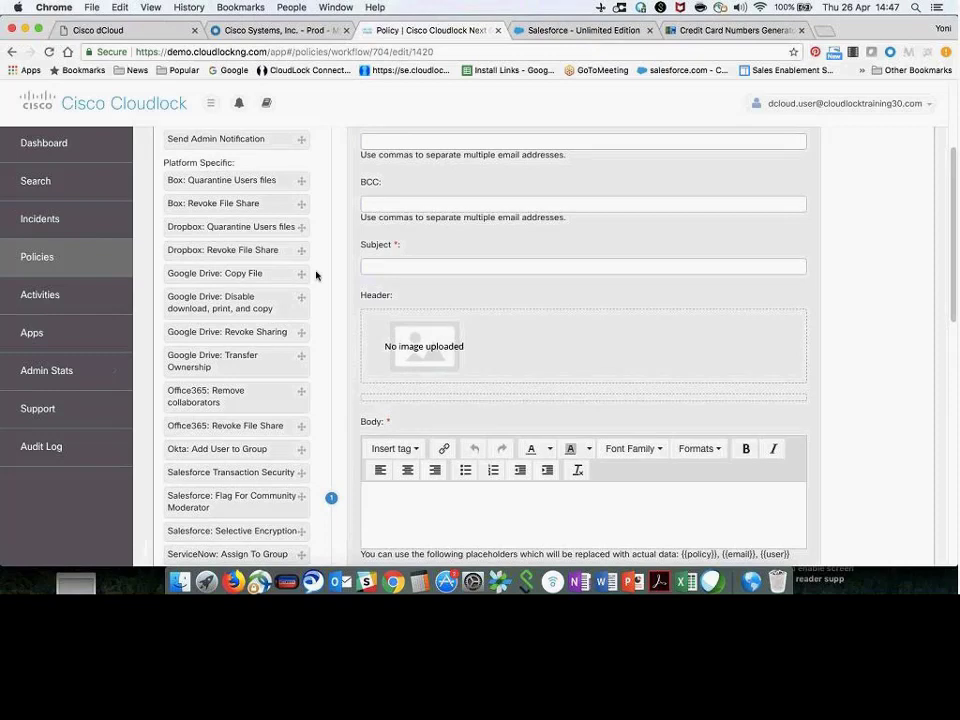
pyautogui.click(51, 148)
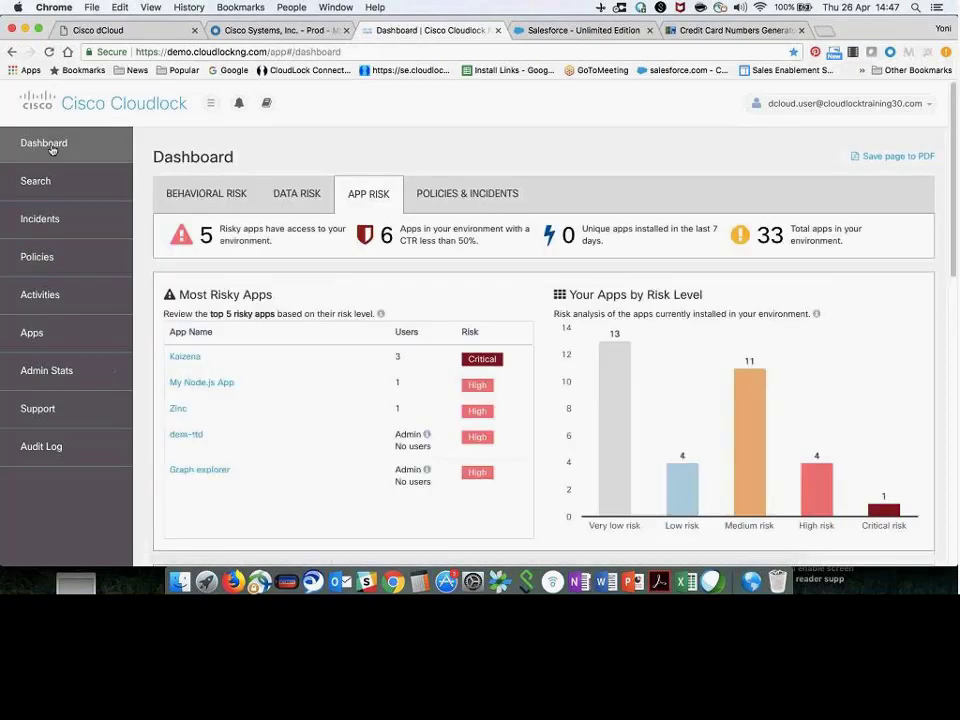